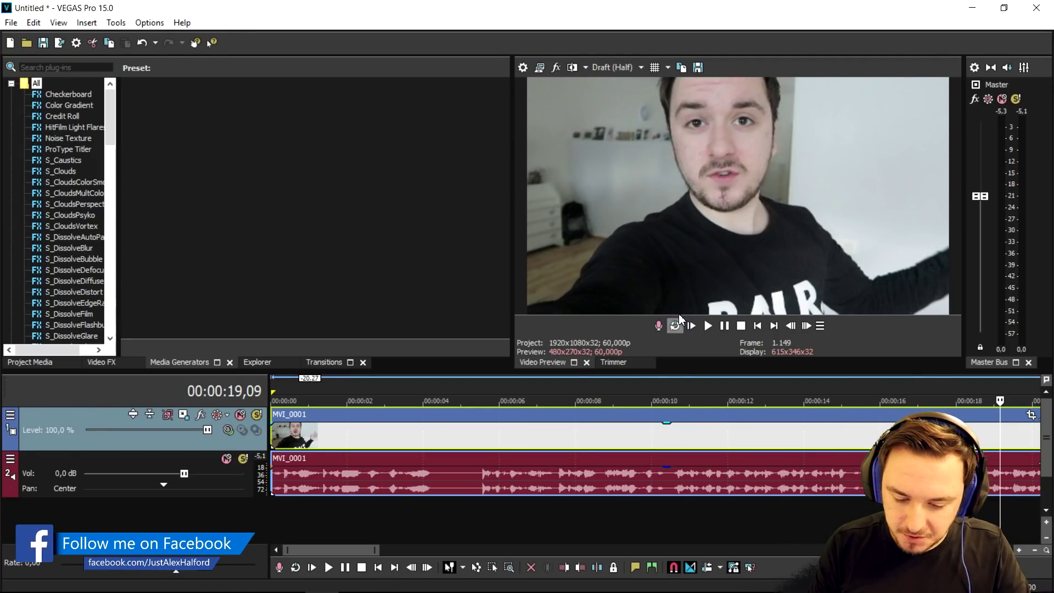
# Apply the "1 Turqoise GLARE W/Letterbox" filter package to the MVI_0001 video clip and disable its Cookie Cutter effect.
pyautogui.scroll(-1, 625, 363)
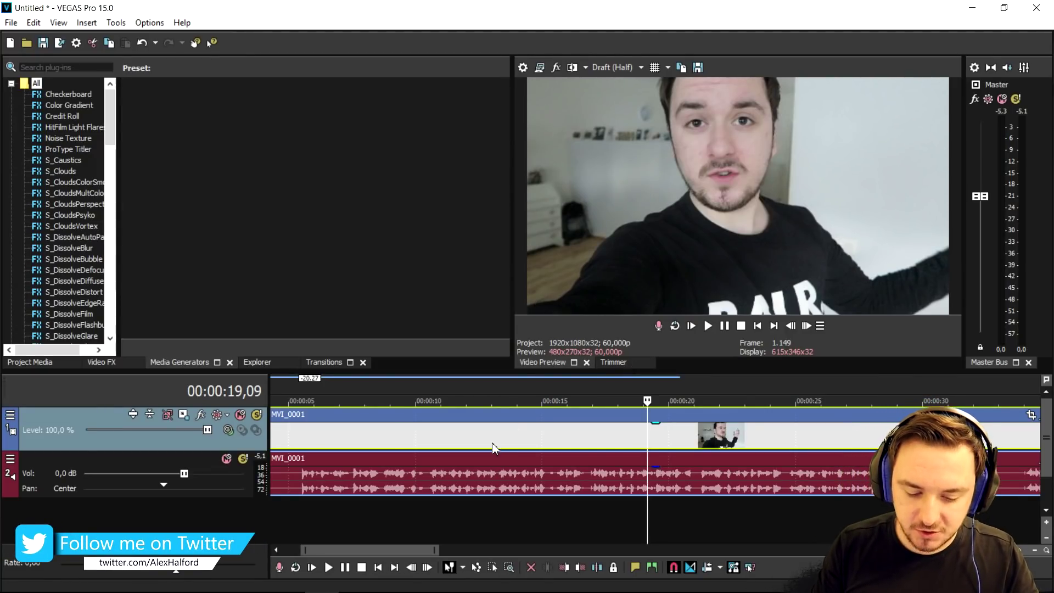
pyautogui.scroll(-3, 494, 438)
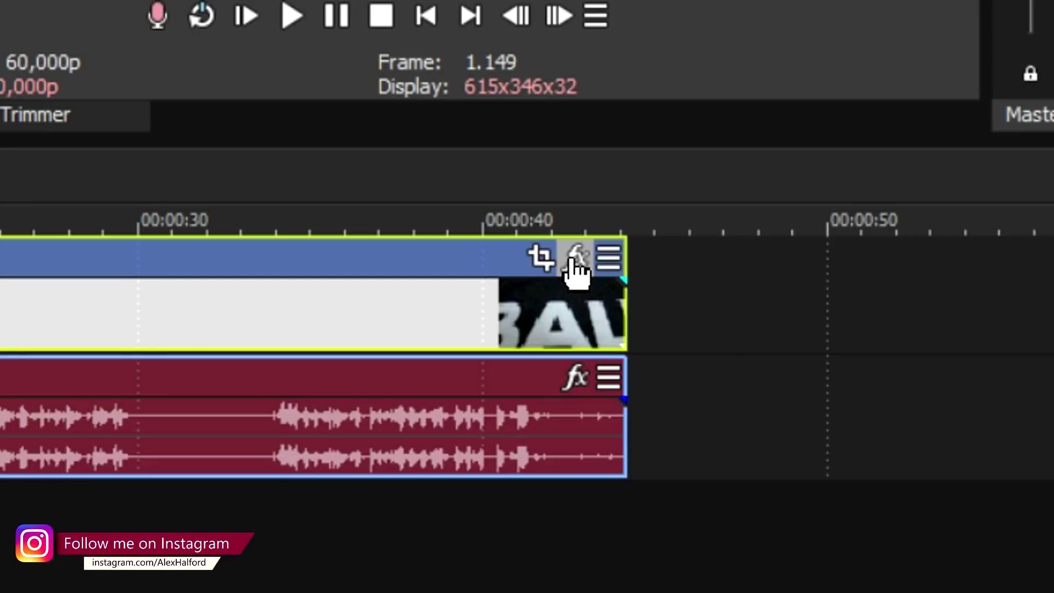
pyautogui.click(814, 415)
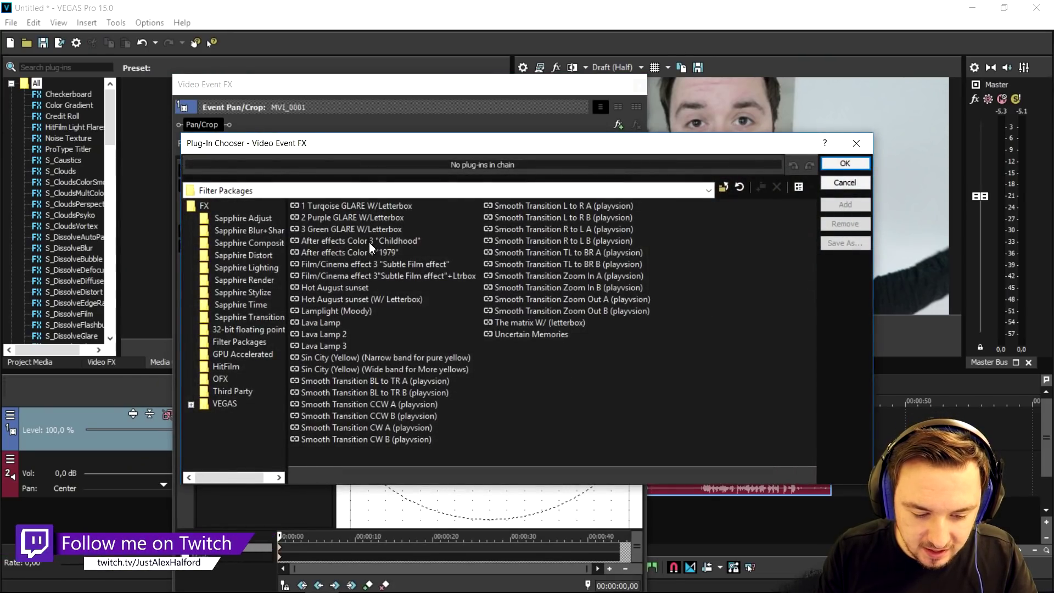
pyautogui.doubleClick(351, 205)
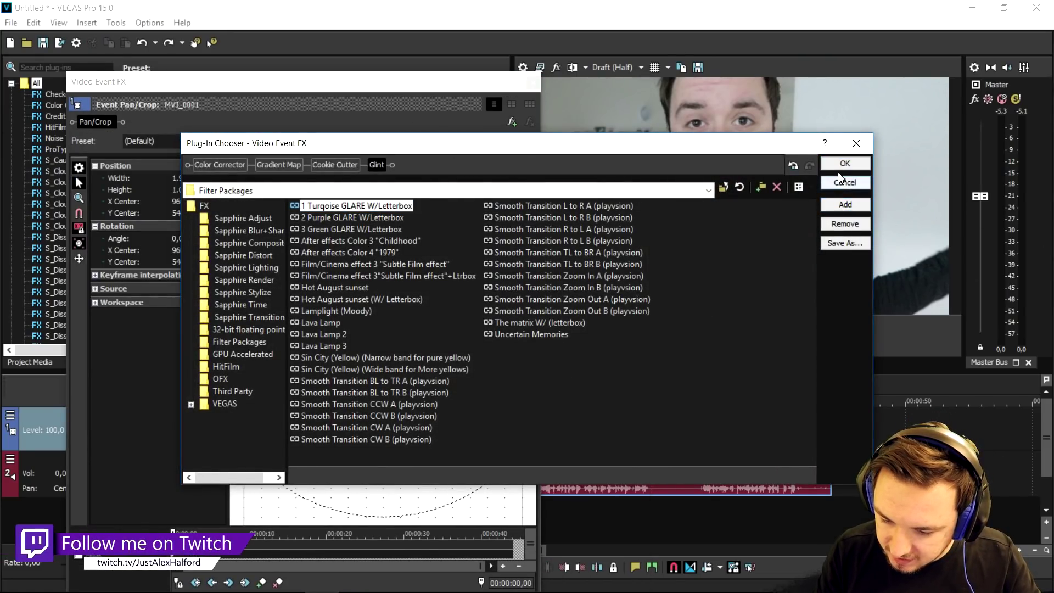
pyautogui.click(845, 163)
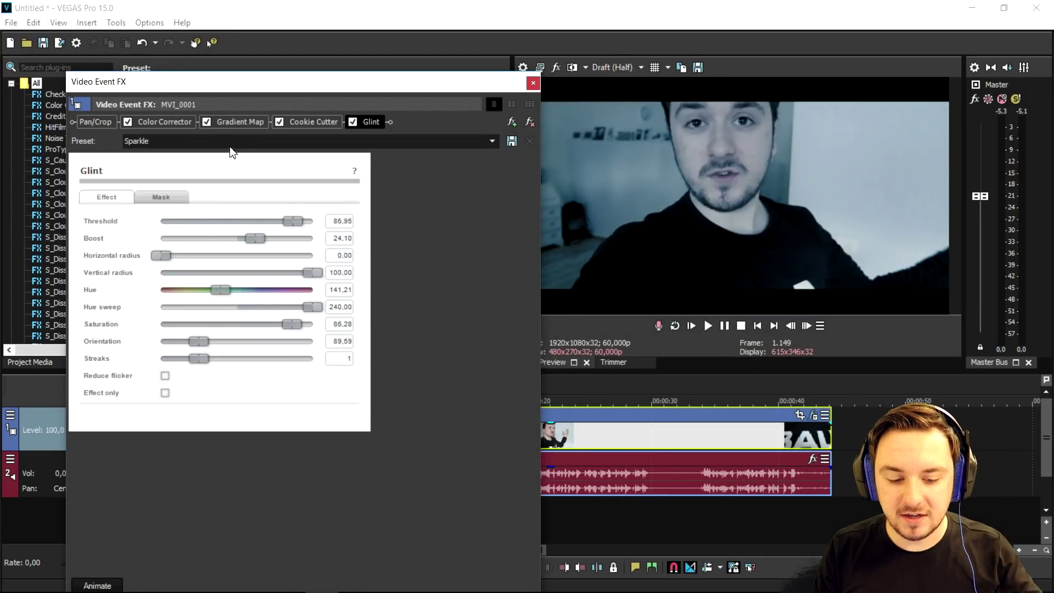
pyautogui.click(280, 122)
pyautogui.click(533, 83)
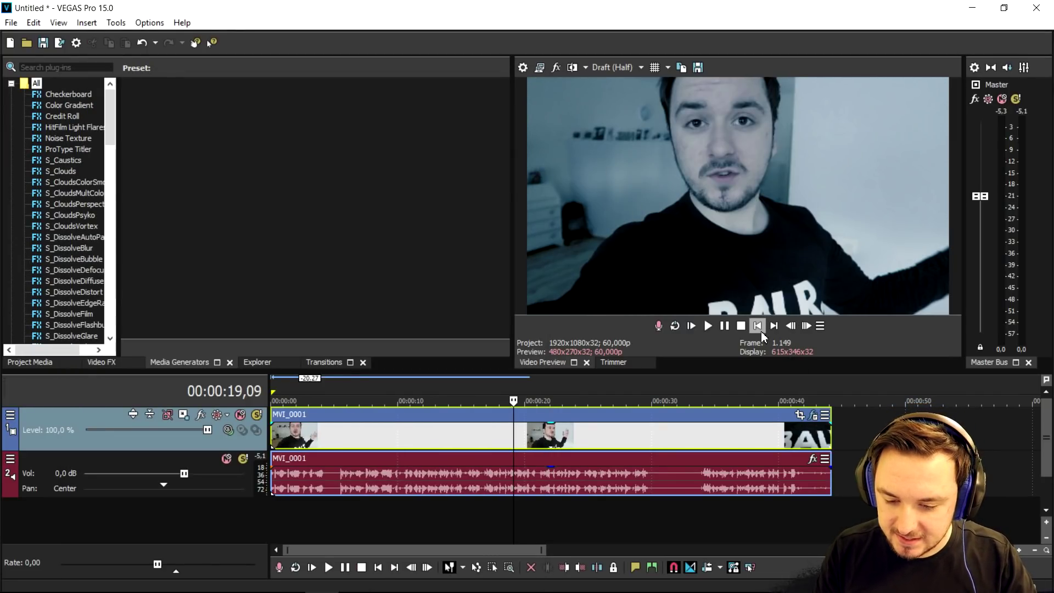
# Add the "Slide In, Right-Left" transition to the start of the MVI_0001 video clip and shorten it to about 8 frames.
pyautogui.press('Home')
pyautogui.scroll(5, 345, 411)
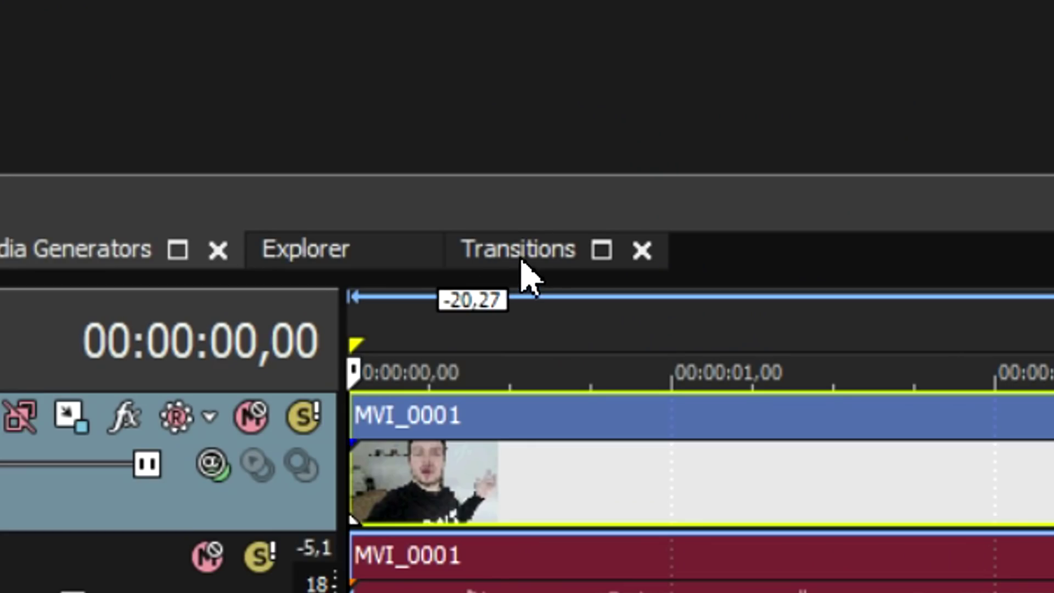
pyautogui.click(324, 363)
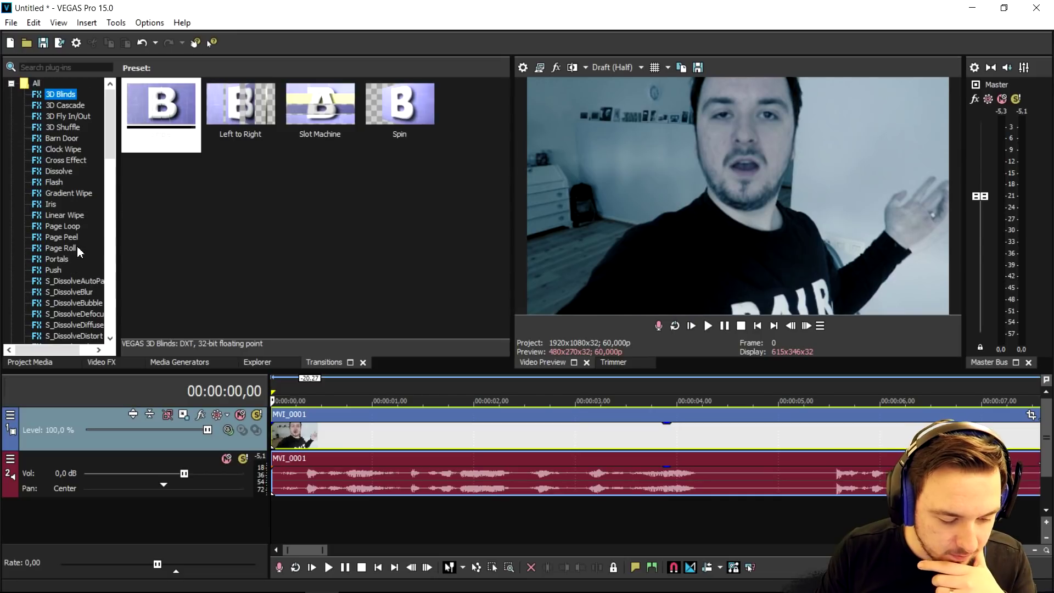
pyautogui.scroll(-15, 77, 251)
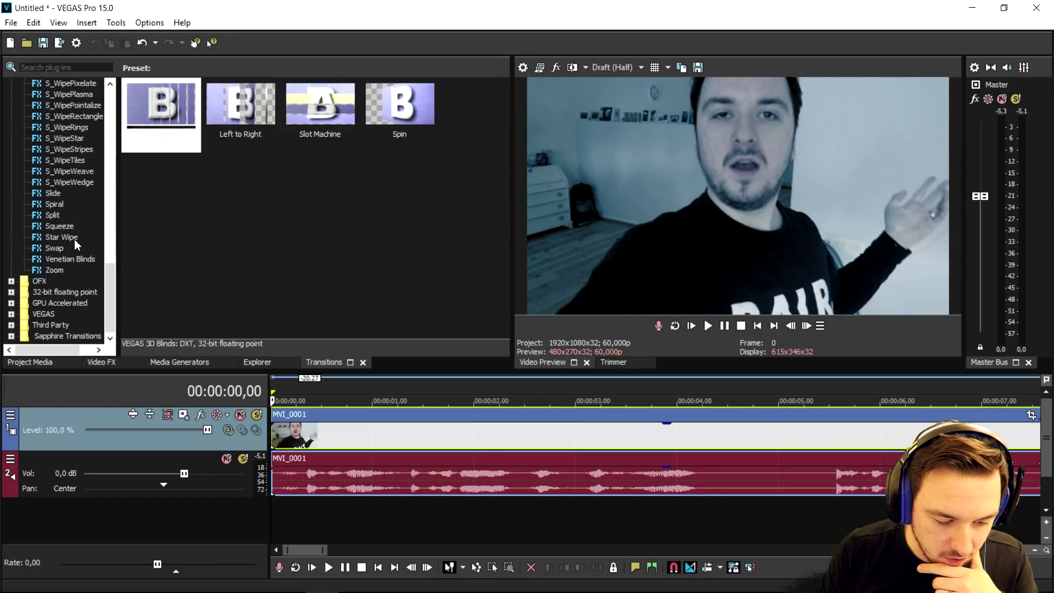
pyautogui.click(52, 193)
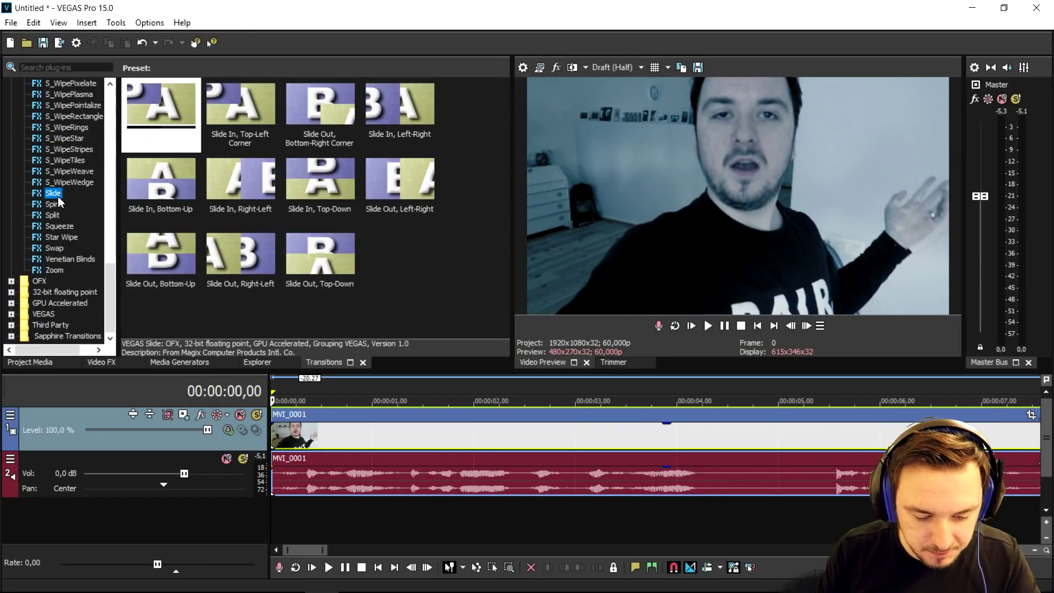
pyautogui.moveTo(247, 205); pyautogui.dragTo(549, 117)
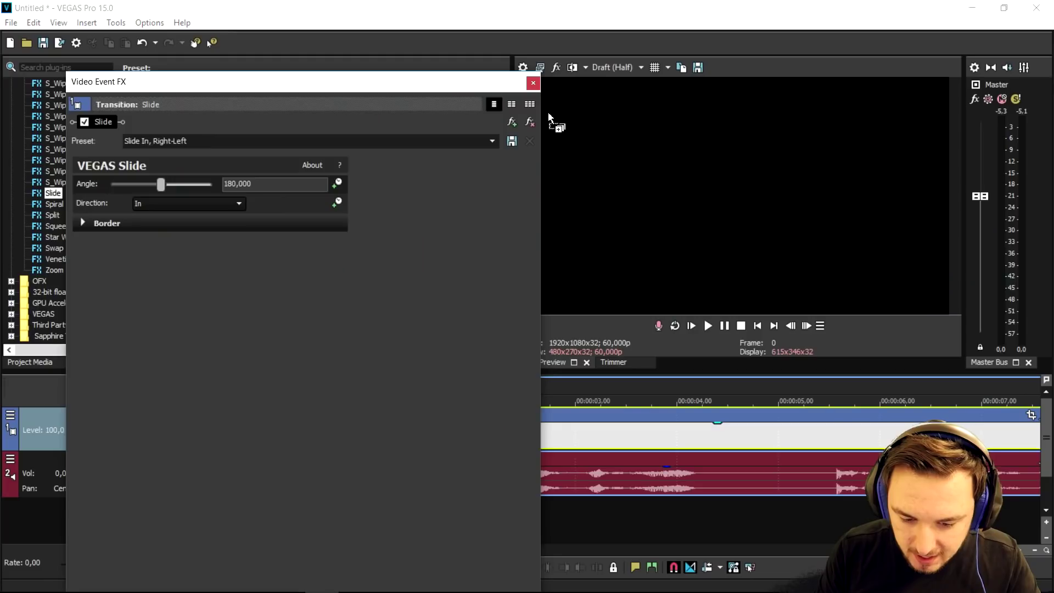
pyautogui.click(533, 84)
pyautogui.scroll(3, 395, 434)
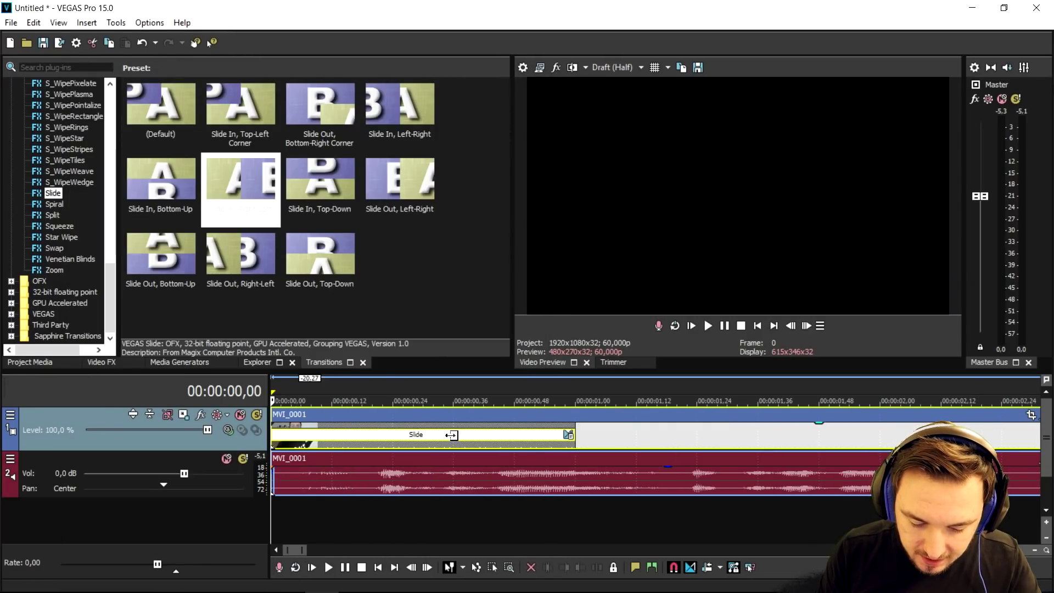
pyautogui.moveTo(573, 435); pyautogui.dragTo(309, 450)
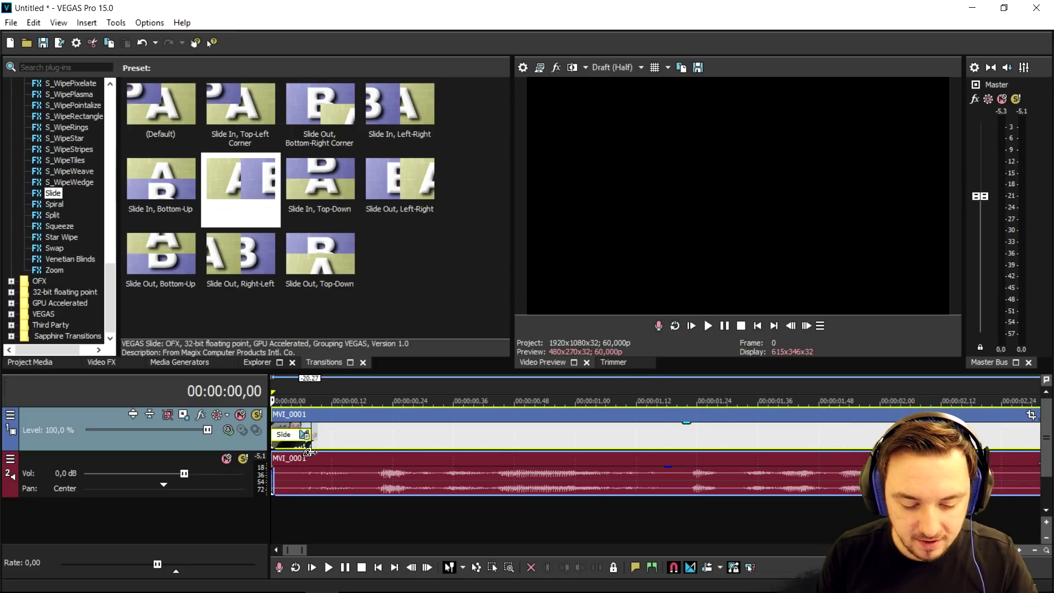
# Preview the color-graded clip at 00:00:03,43 and at about 5 seconds on the timeline.
pyautogui.scroll(-5, 384, 444)
pyautogui.press('Delete')
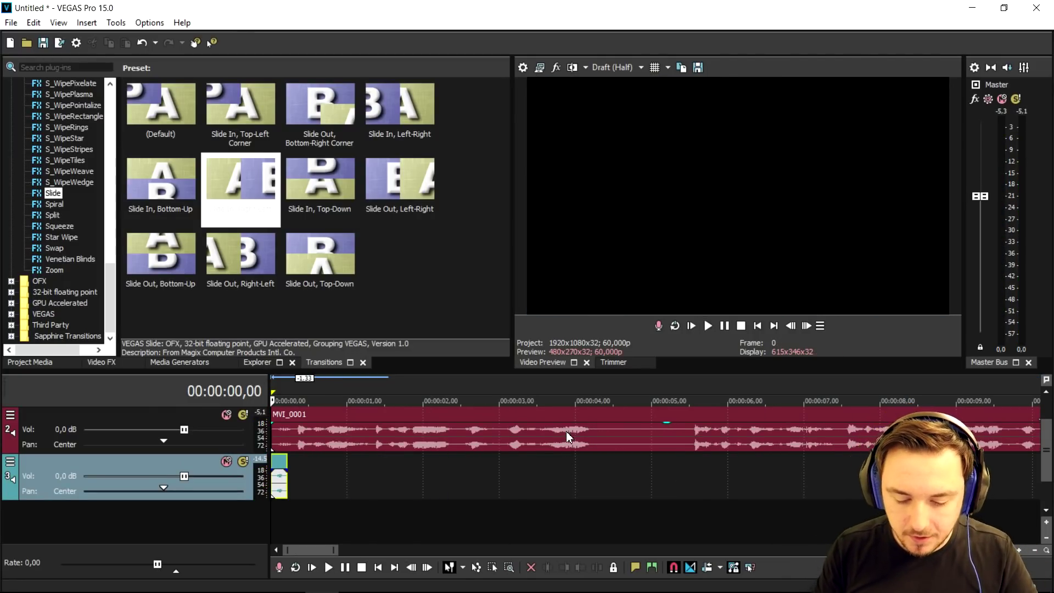
pyautogui.scroll(1, 565, 430)
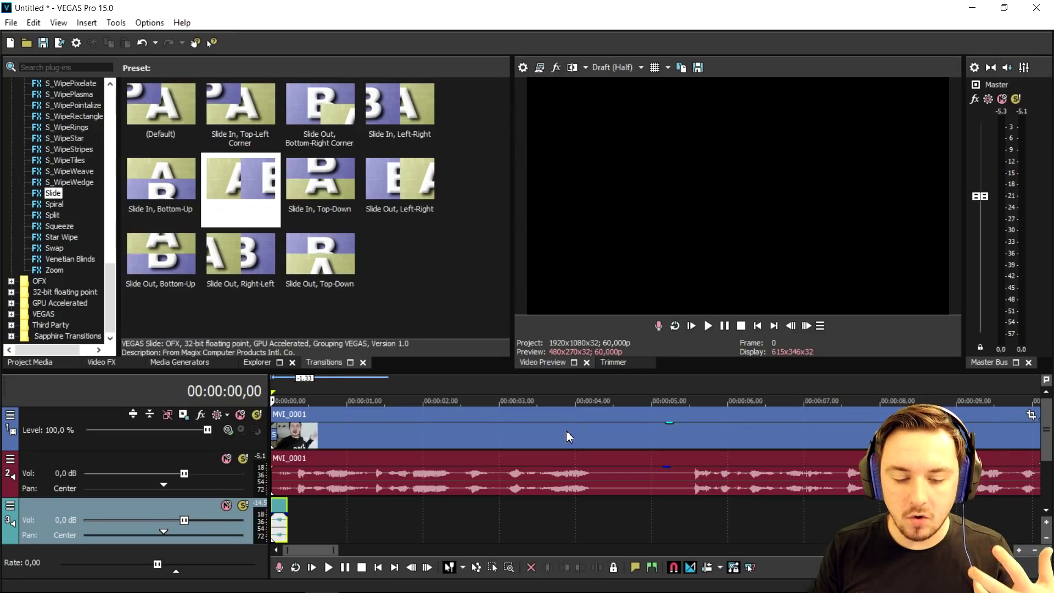
pyautogui.click(553, 390)
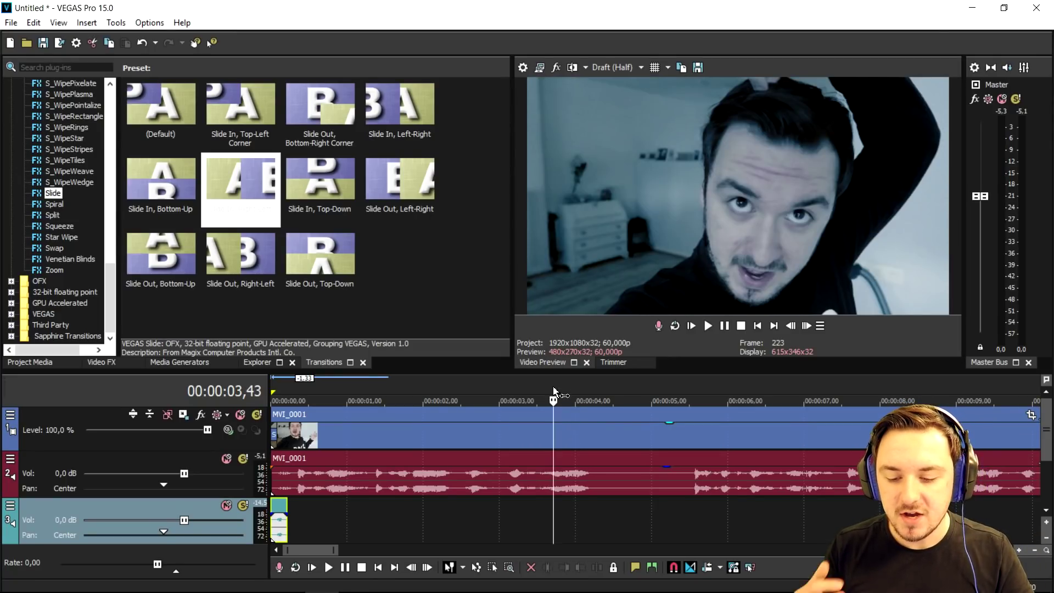
pyautogui.click(658, 390)
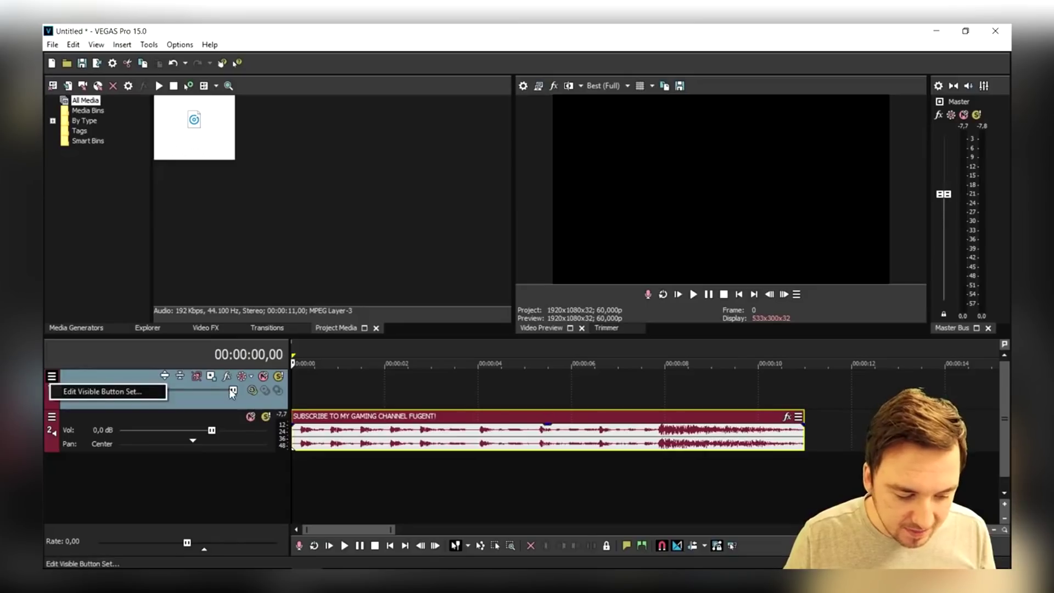
# Review the visible button set for the video track headers and accept it with every control enabled.
pyautogui.click(121, 394)
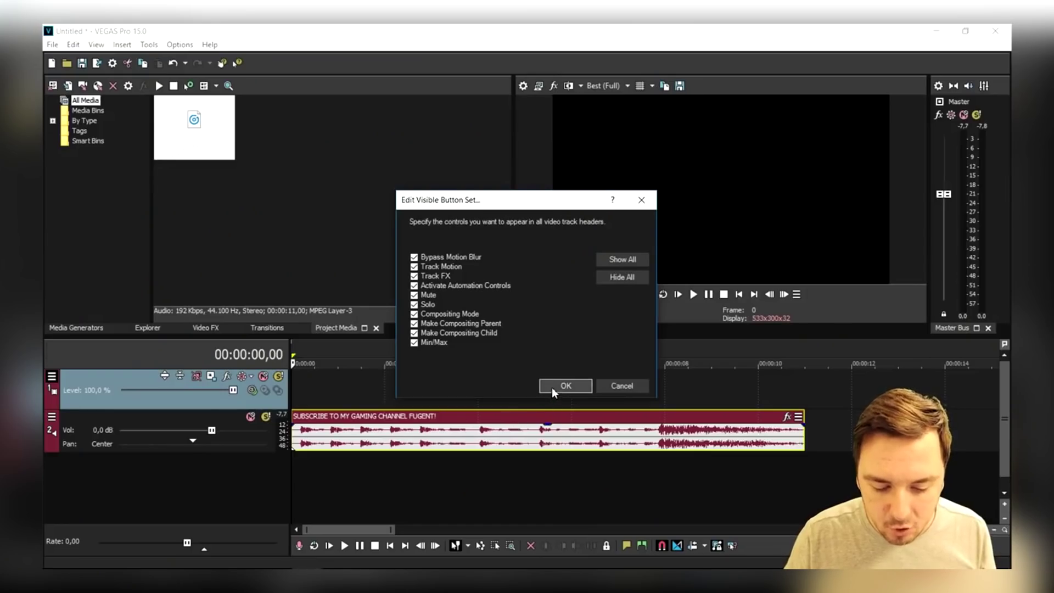
pyautogui.click(565, 385)
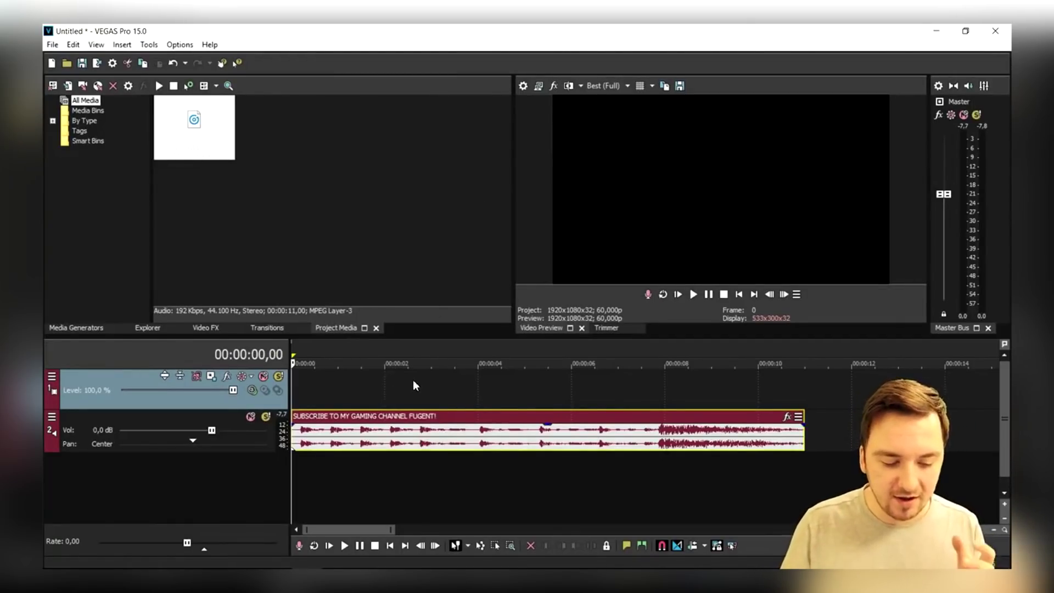
pyautogui.scroll(-2, 413, 380)
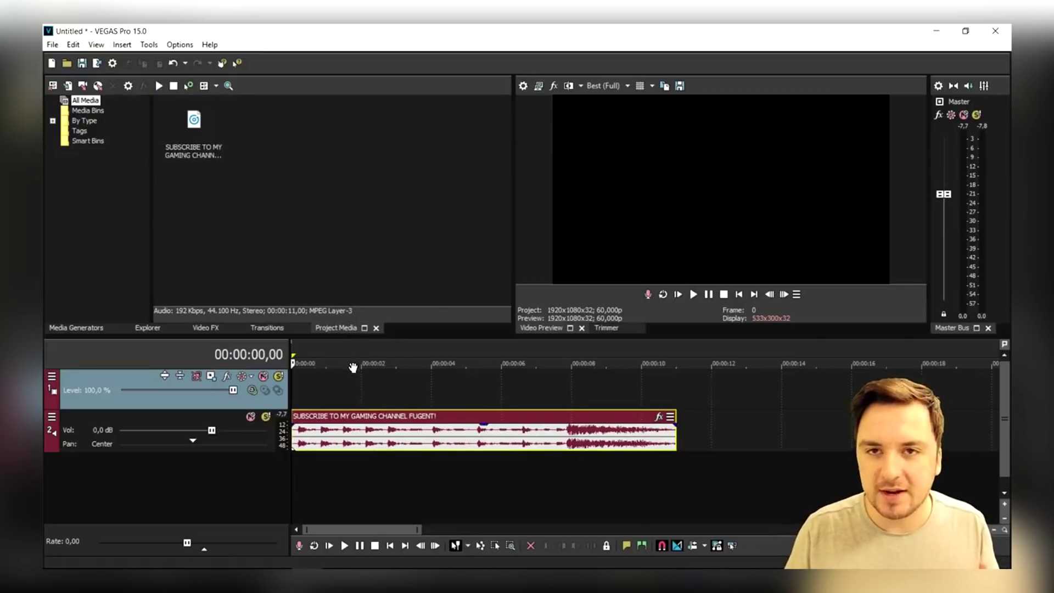
pyautogui.scroll(2, 353, 369)
pyautogui.scroll(-1, 348, 390)
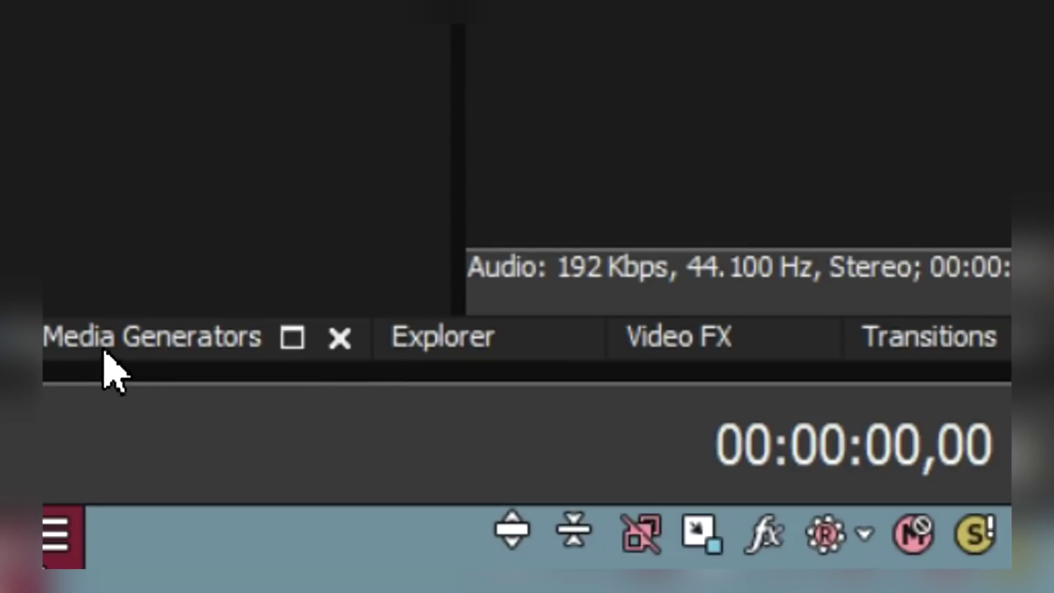
# Add a default (Legacy) Text generator to the beginning of the empty video track above the music.
pyautogui.click(69, 328)
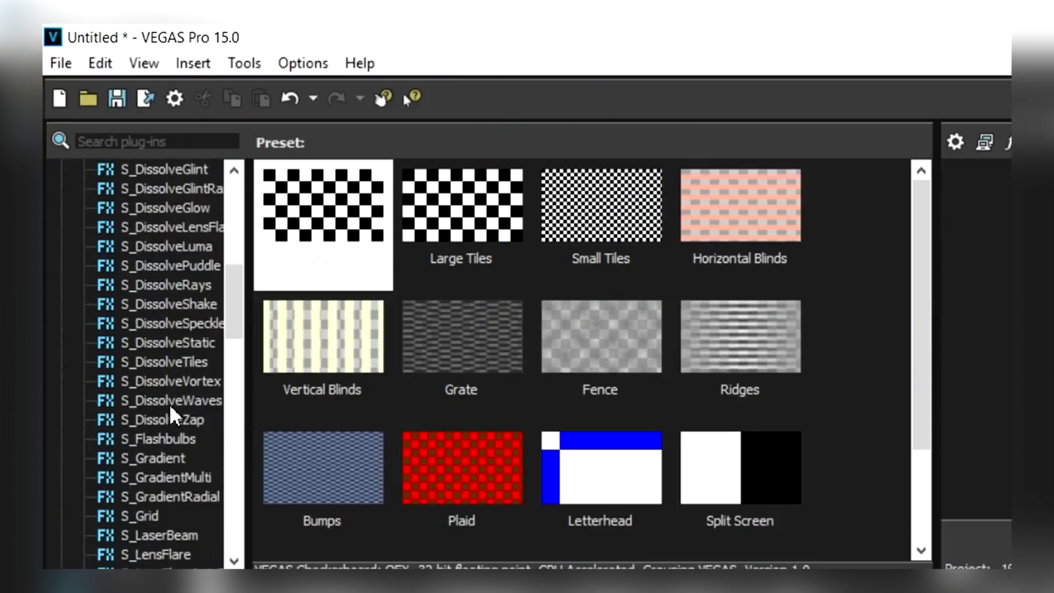
pyautogui.scroll(-15, 169, 403)
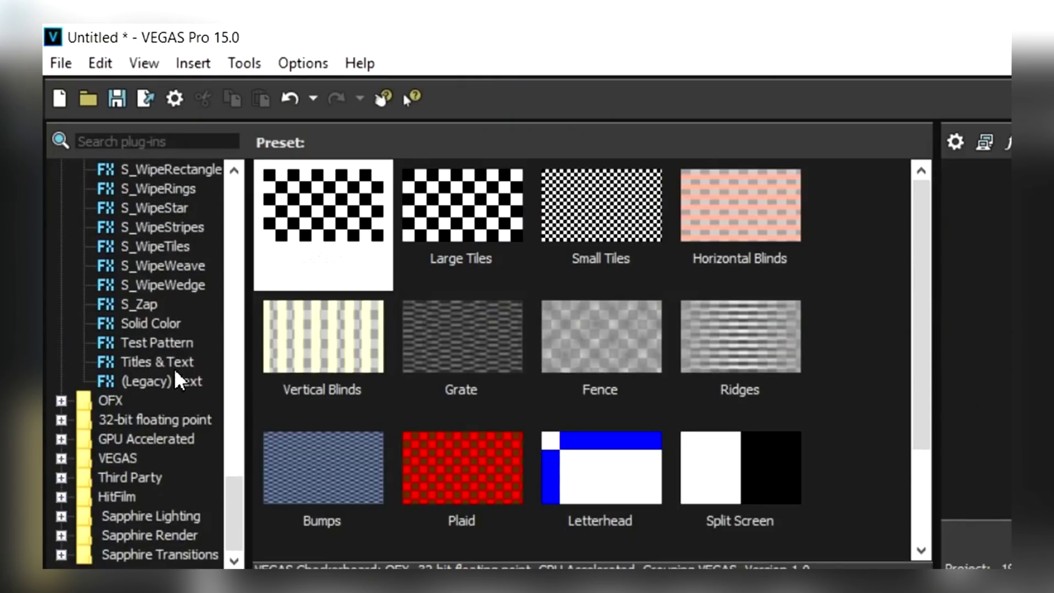
pyautogui.click(171, 379)
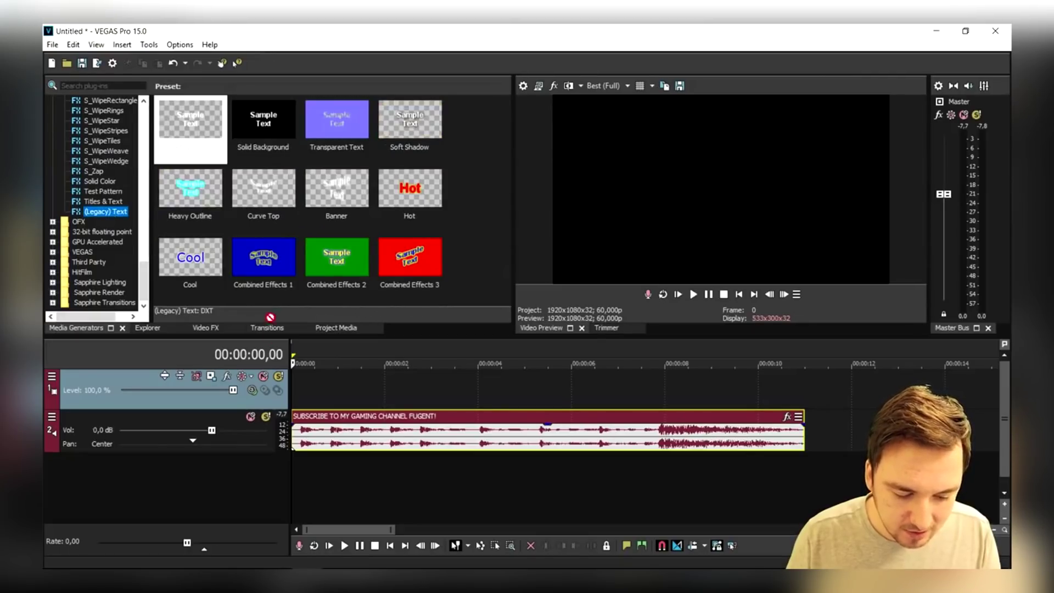
pyautogui.moveTo(270, 317); pyautogui.dragTo(310, 392)
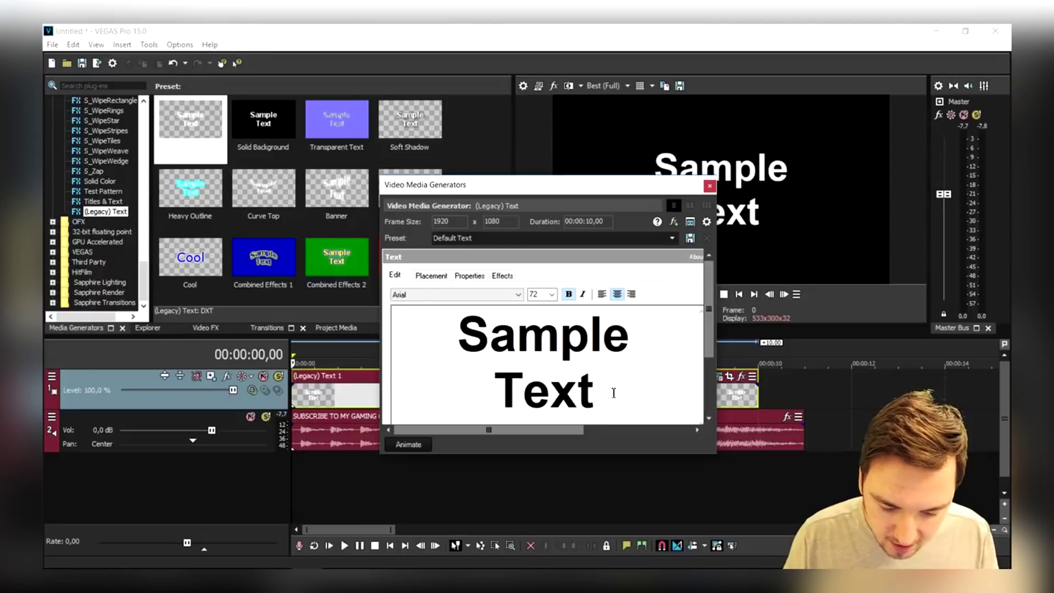
# Replace the sample text with "How To Synchronize" on the first line and "Text On Music" on the second.
pyautogui.hotkey('ctrl', 'a')
pyautogui.write('How To')
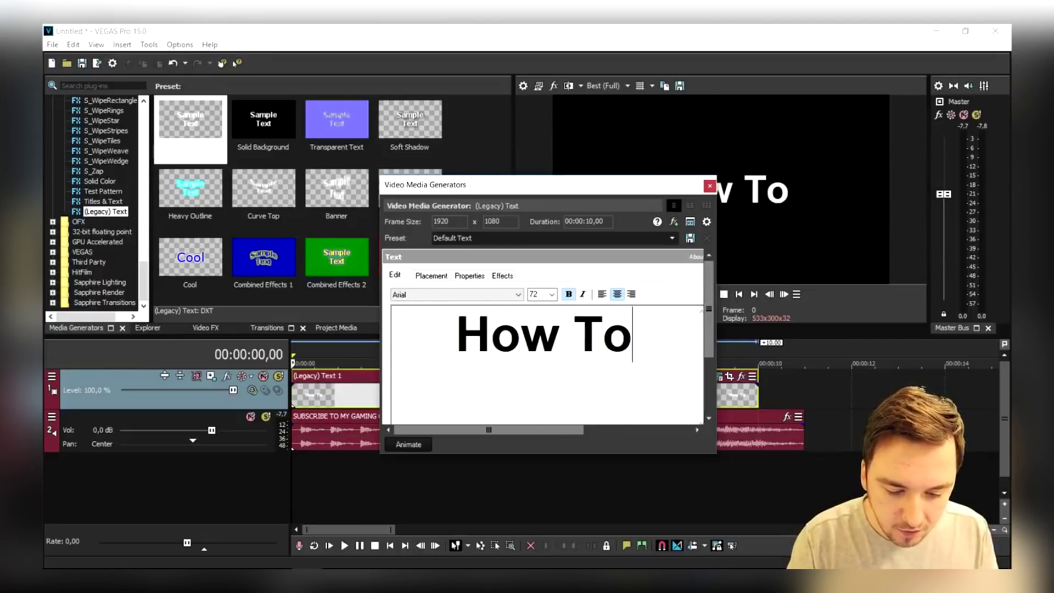
pyautogui.write(' Su')
pyautogui.press('BackSpace')
pyautogui.write('yns')
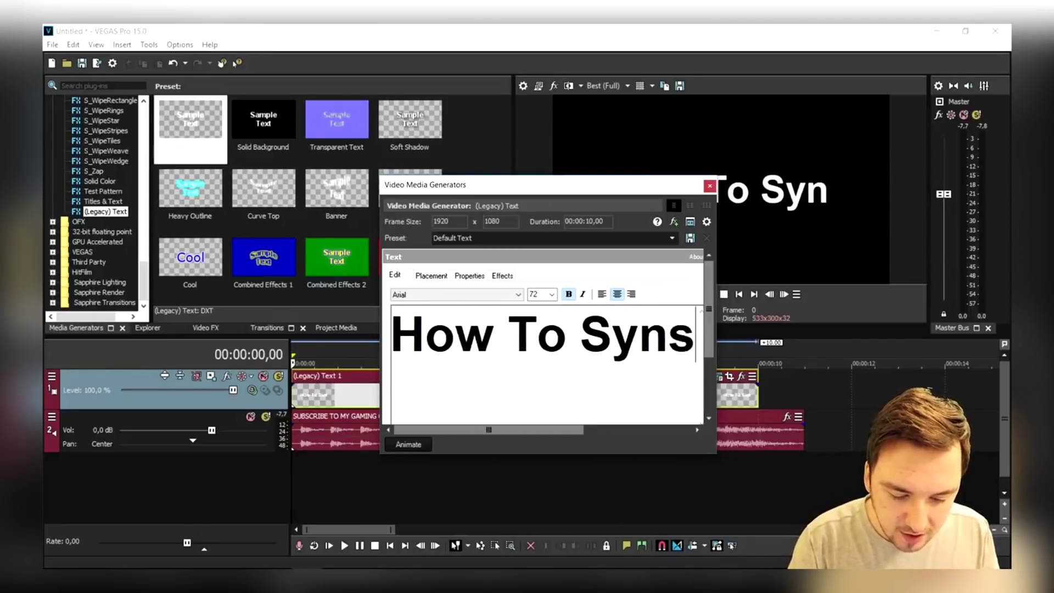
pyautogui.press('BackSpace')
pyautogui.write('chronize')
pyautogui.press('Return')
pyautogui.write('Text On Music')
# Set the font size of the whole title text to 50.
pyautogui.moveTo(466, 198); pyautogui.dragTo(215, 92)
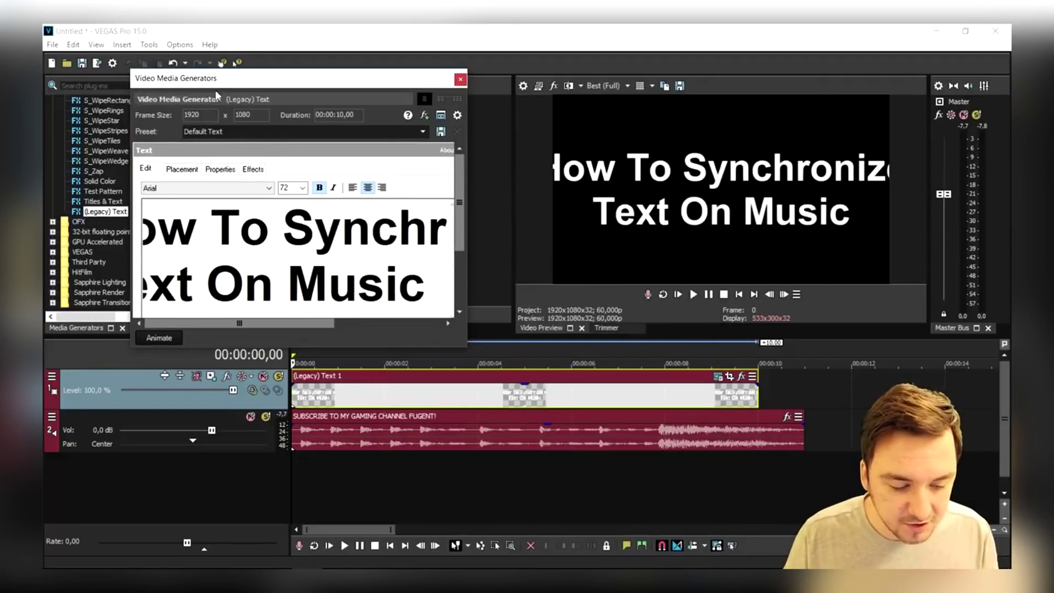
pyautogui.scroll(-4, 381, 251)
pyautogui.hotkey('ctrl', 'a')
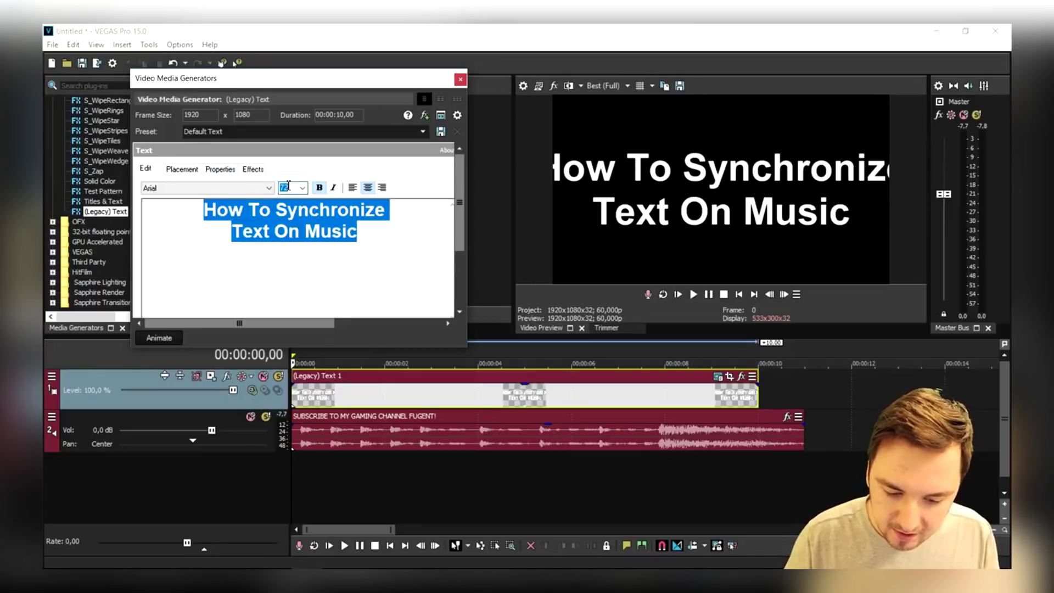
pyautogui.write('50')
pyautogui.press('Return')
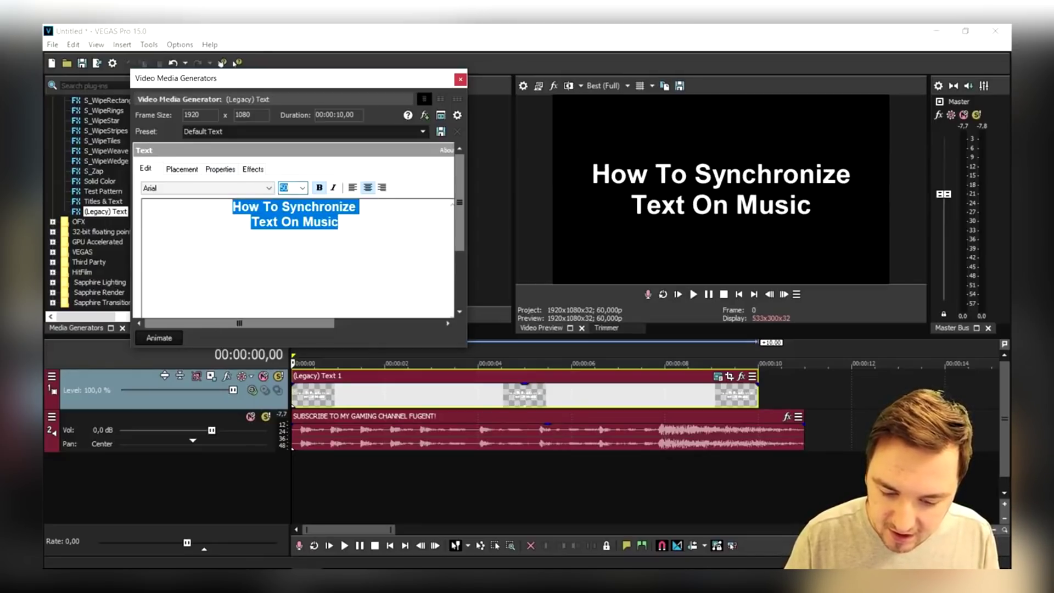
# Change the font of the title text to Lobster 1.4.
pyautogui.click(224, 189)
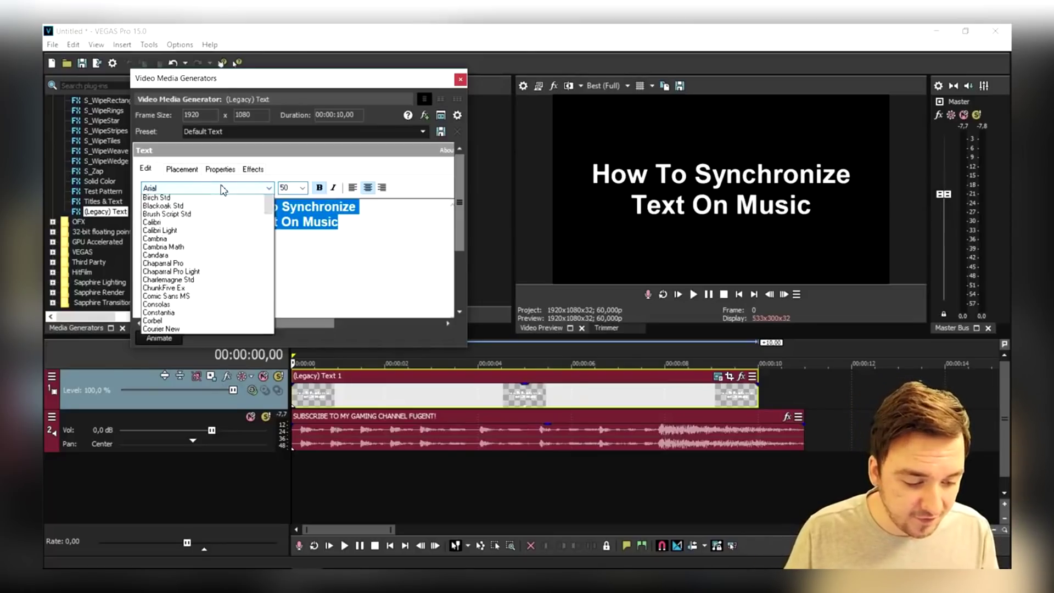
pyautogui.press('l')
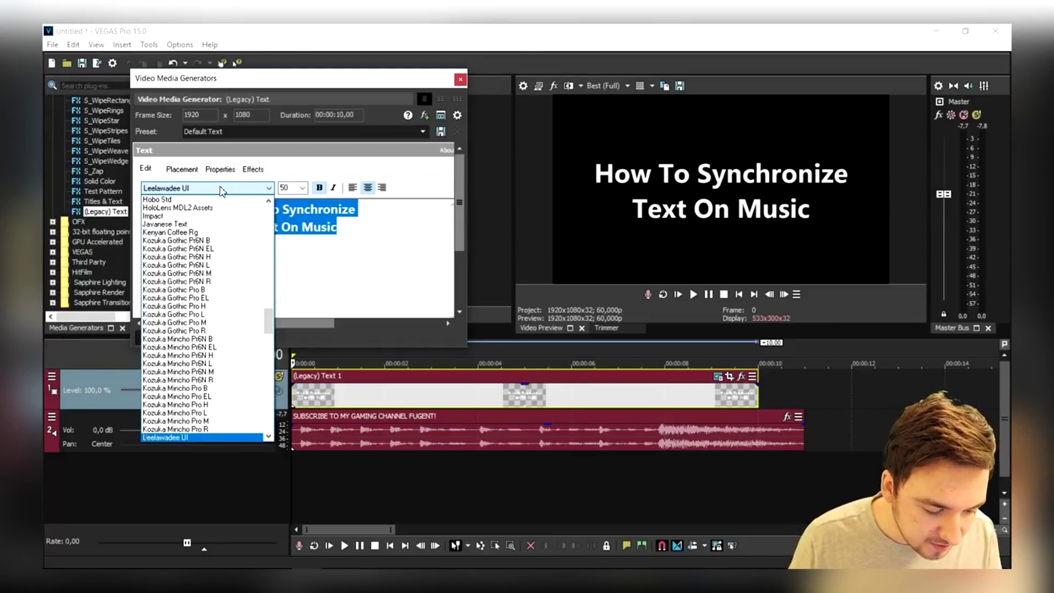
pyautogui.scroll(-4, 225, 263)
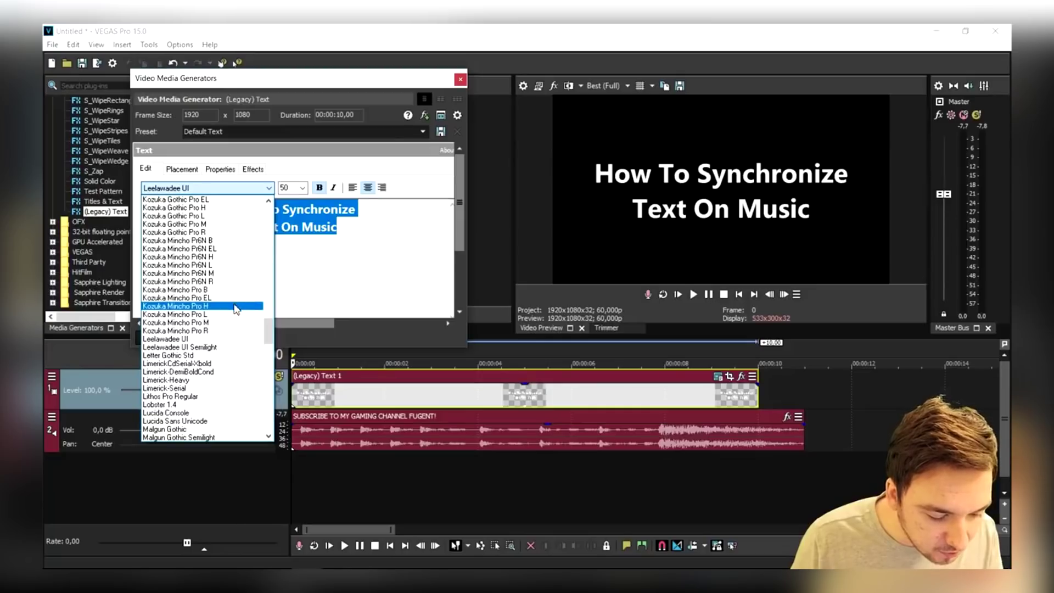
pyautogui.click(212, 404)
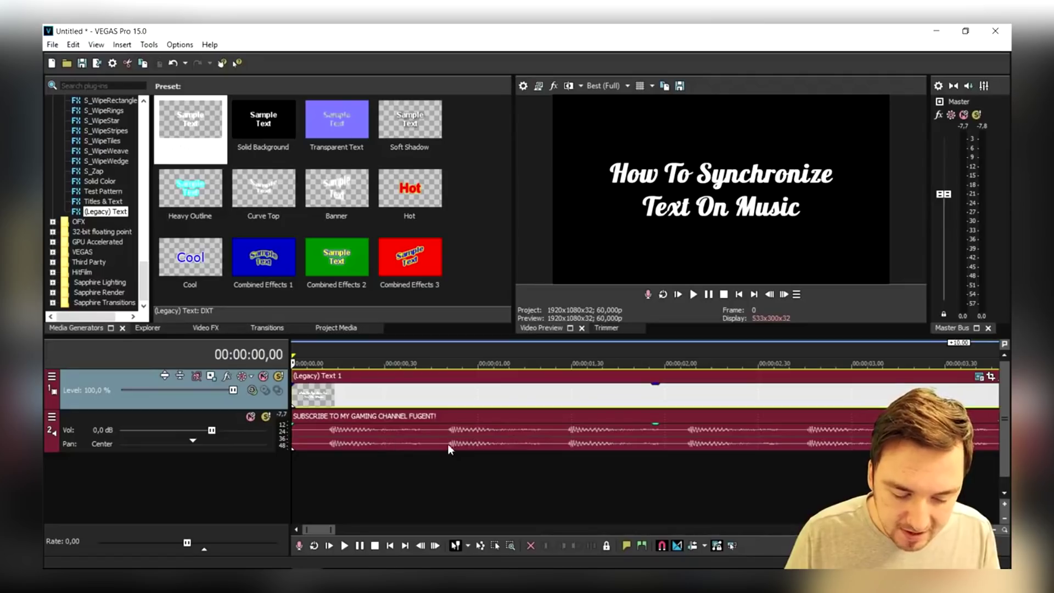
# Shift the text event so it starts just before the music's first beat, at about 00:00:00,11.
pyautogui.scroll(-2, 445, 441)
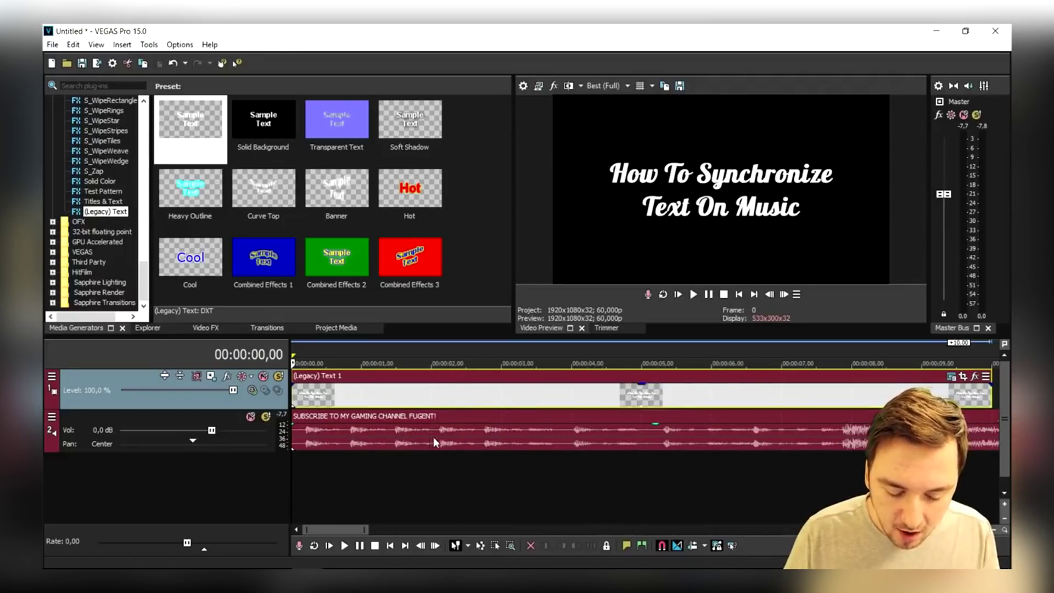
pyautogui.moveTo(331, 398); pyautogui.dragTo(362, 399)
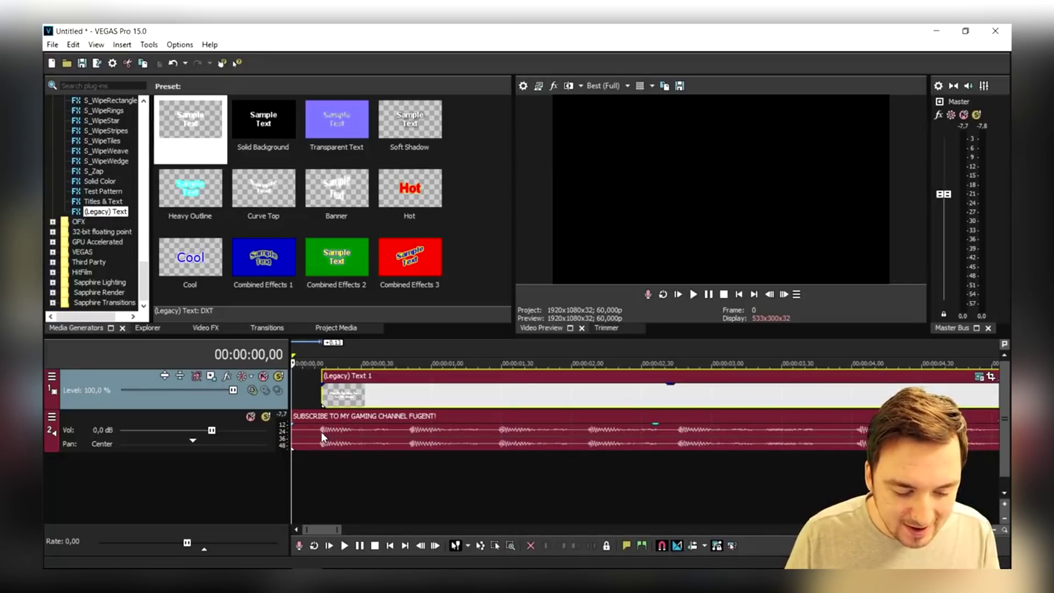
pyautogui.click(321, 433)
pyautogui.scroll(3, 322, 433)
pyautogui.moveTo(426, 402); pyautogui.dragTo(413, 404)
pyautogui.click(353, 433)
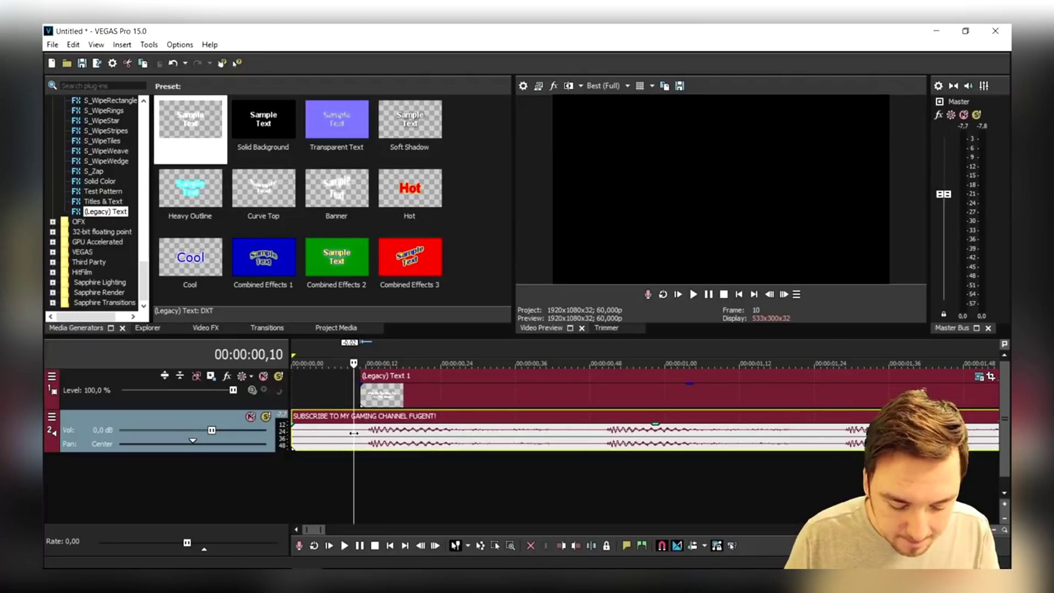
# Place timeline markers on the music's first two beats, at 00:00:00,11 and 00:00:00,50.
pyautogui.click(359, 437)
pyautogui.press('m')
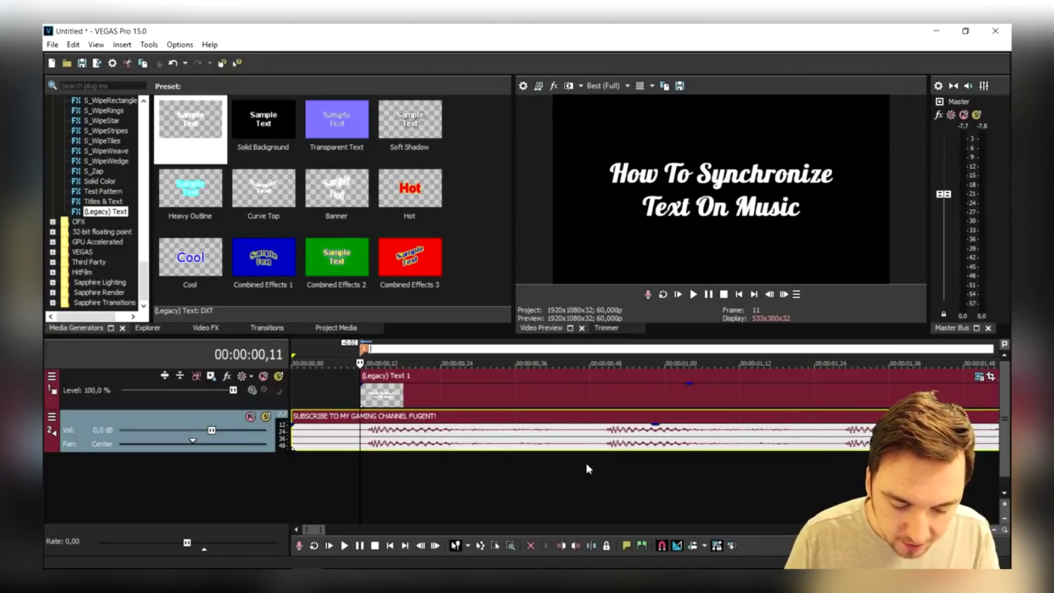
pyautogui.click(601, 439)
pyautogui.scroll(-2, 598, 439)
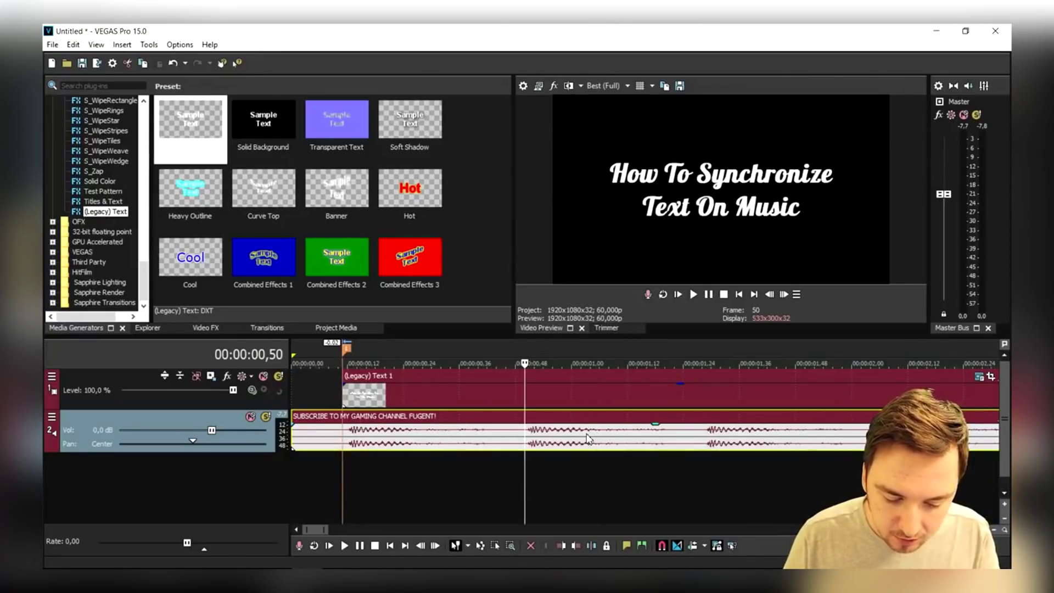
pyautogui.press('m')
# Place timeline markers on the next three beats, at 00:00:01,28, 00:00:02,05 and 00:00:02,44.
pyautogui.click(706, 439)
pyautogui.scroll(-2, 706, 439)
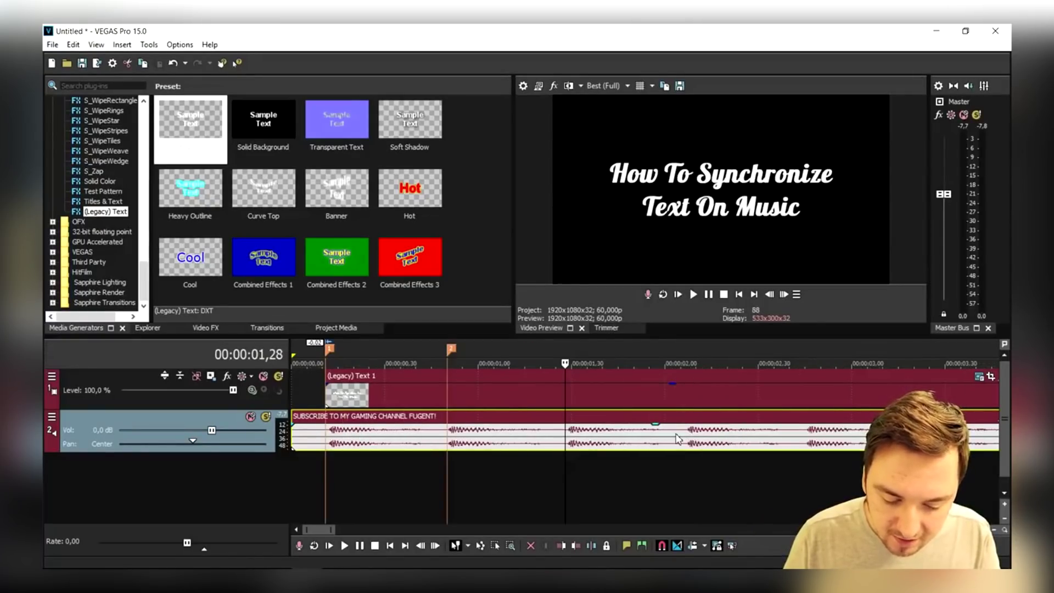
pyautogui.press('m')
pyautogui.click(681, 438)
pyautogui.press('m')
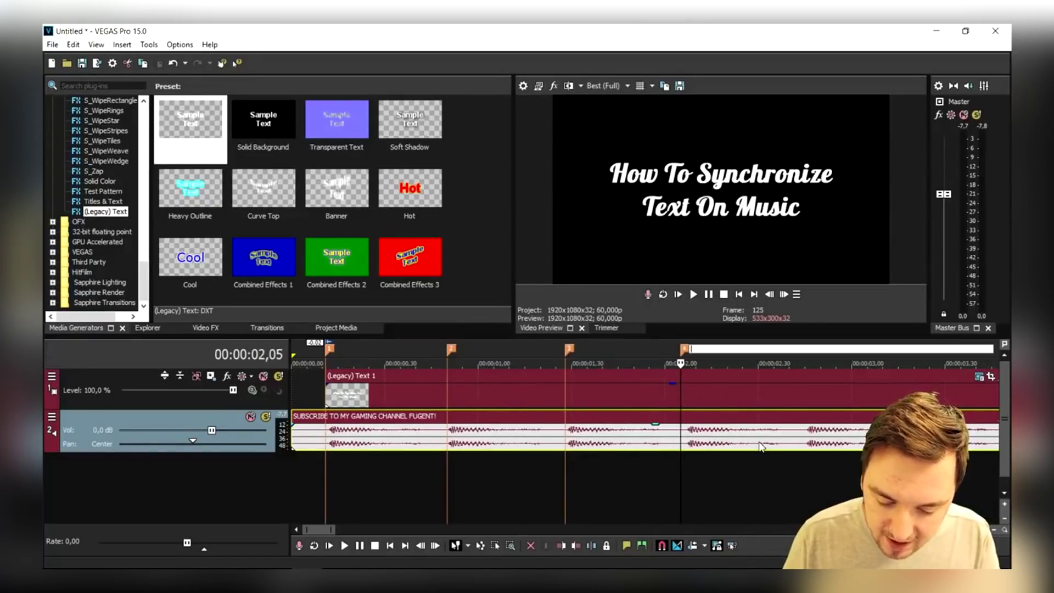
pyautogui.click(817, 439)
pyautogui.press('m')
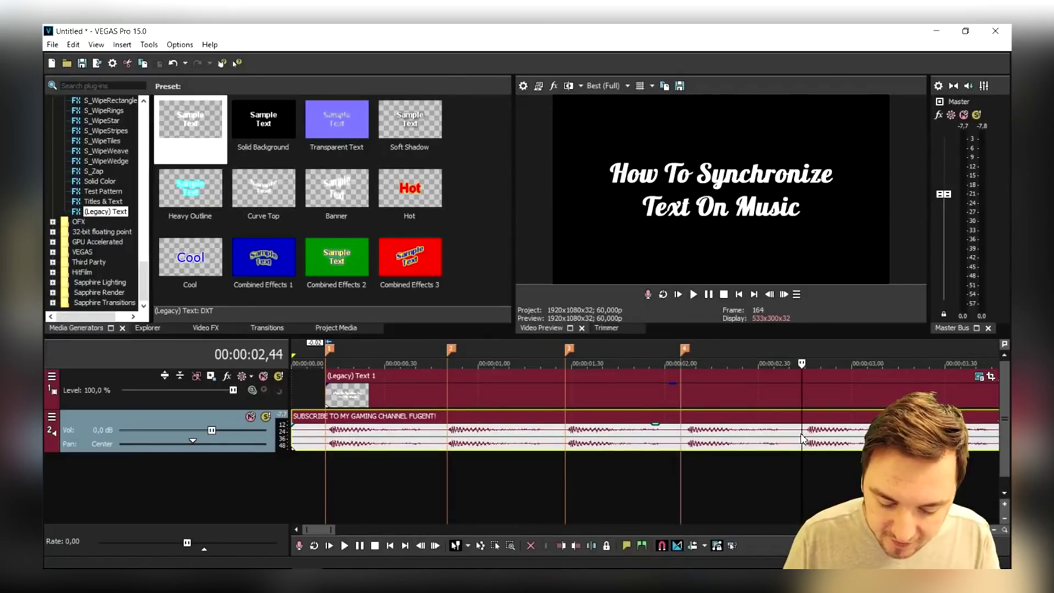
# Place timeline markers on the remaining three beats, at 00:00:03,58, 00:00:05,14 and 00:00:06,33.
pyautogui.scroll(-2, 635, 414)
pyautogui.click(662, 437)
pyautogui.press('m')
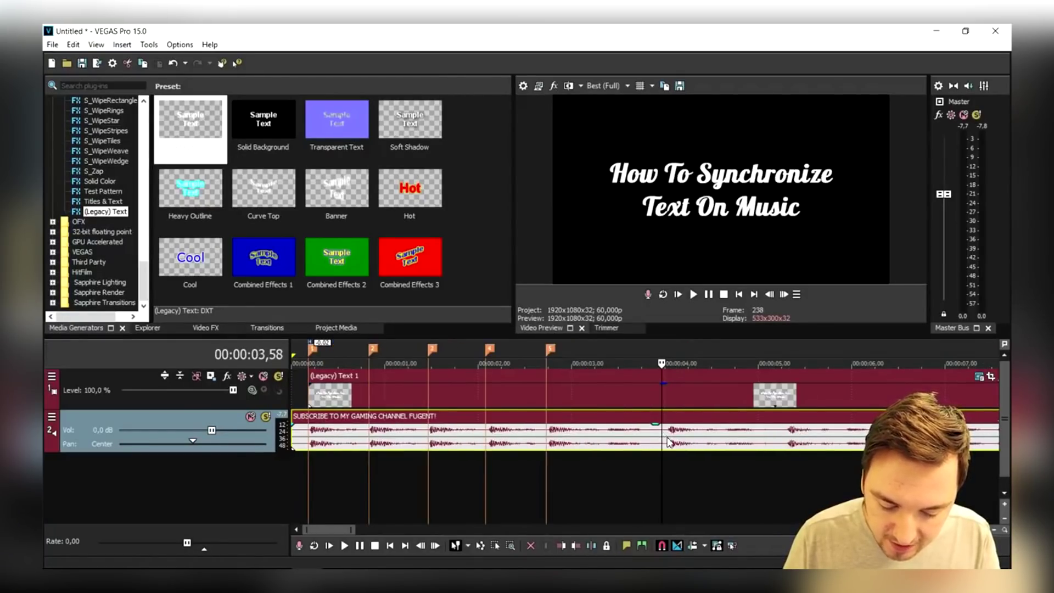
pyautogui.scroll(-2, 658, 439)
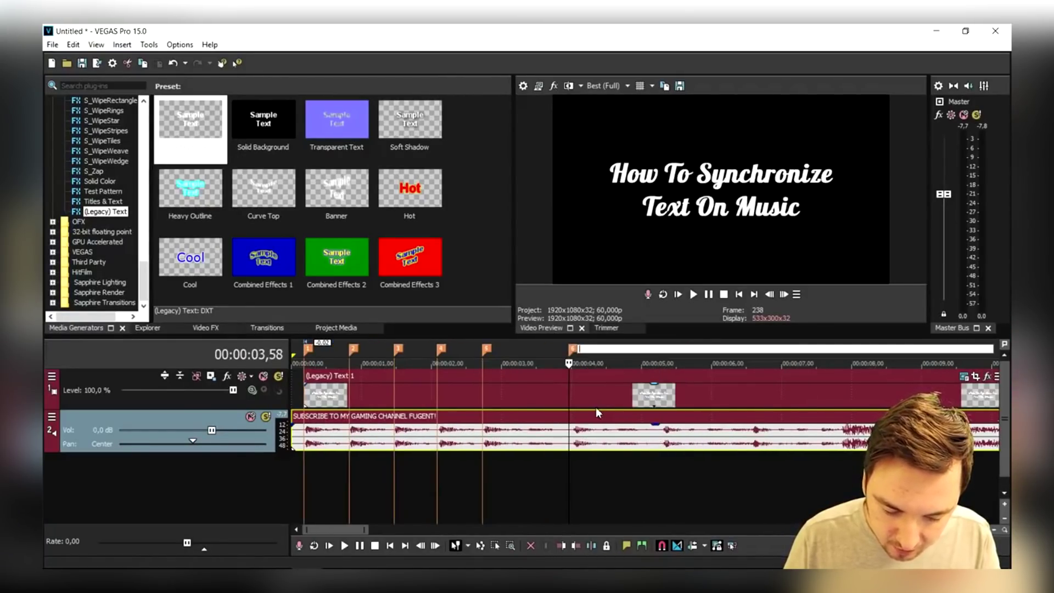
pyautogui.click(658, 436)
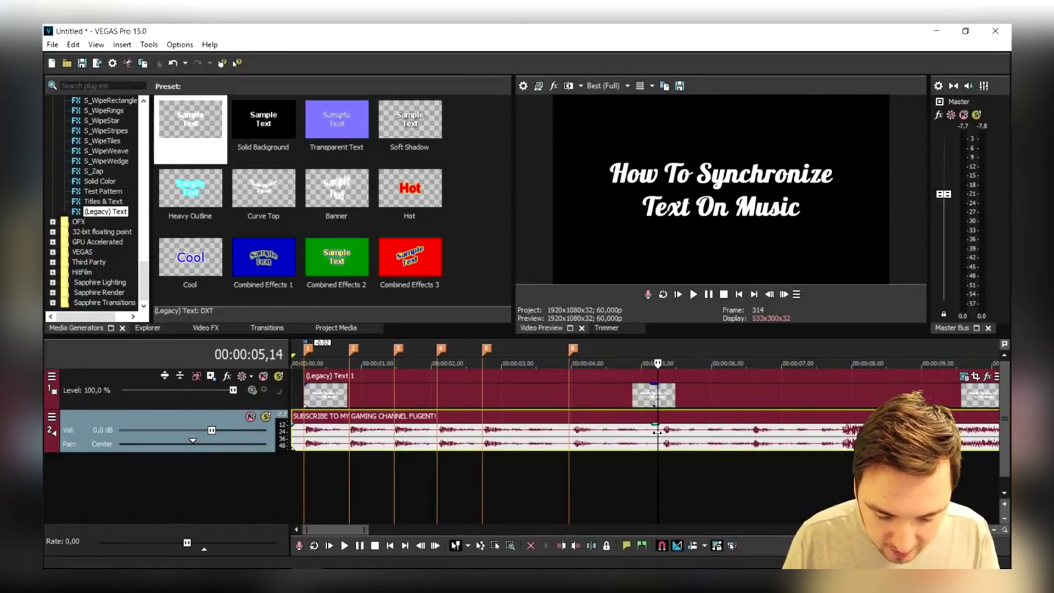
pyautogui.press('m')
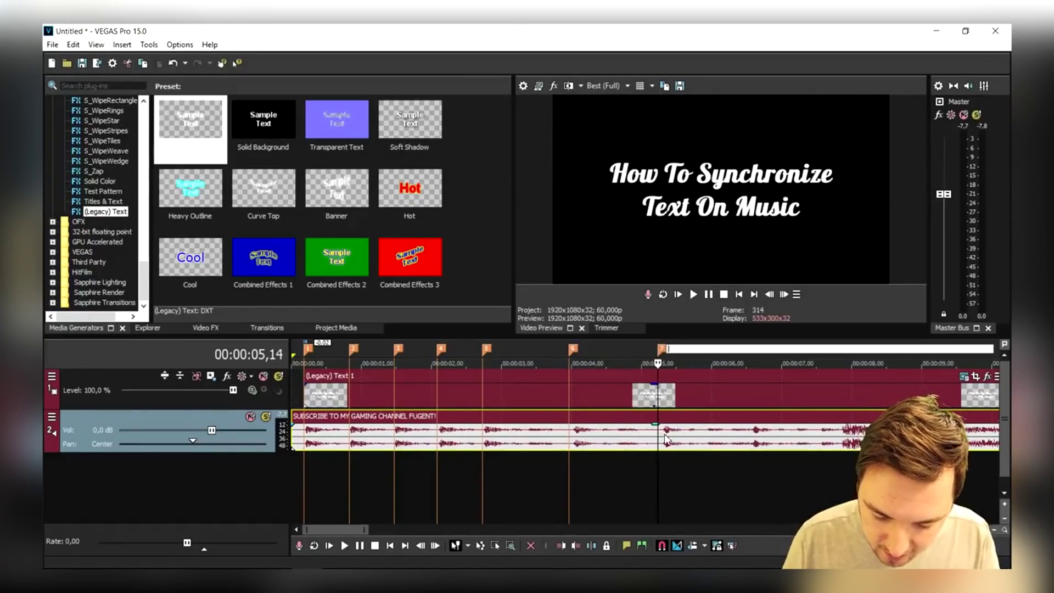
pyautogui.click(727, 387)
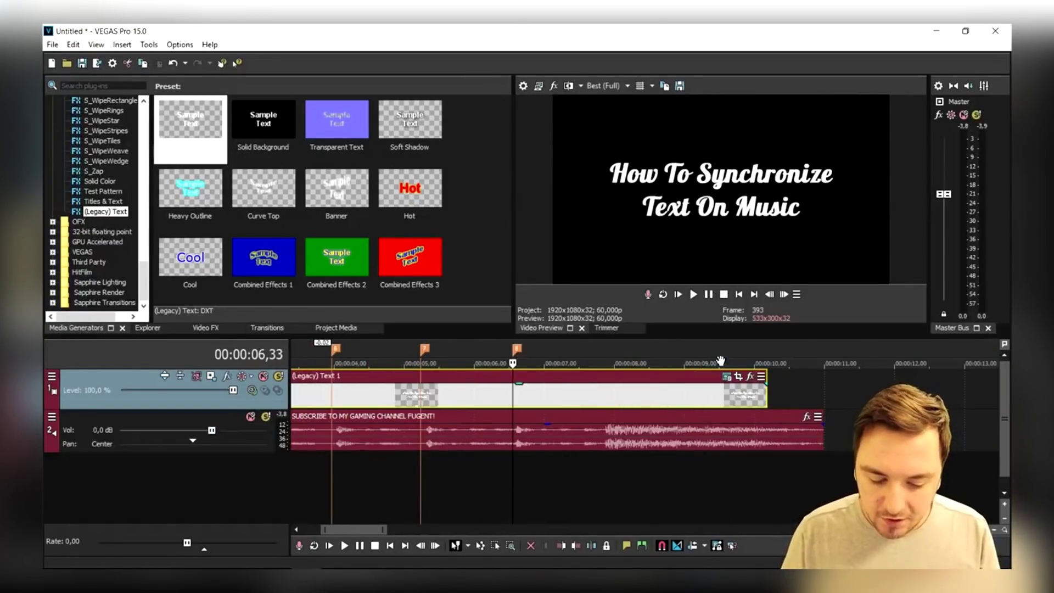
pyautogui.scroll(-3, 608, 375)
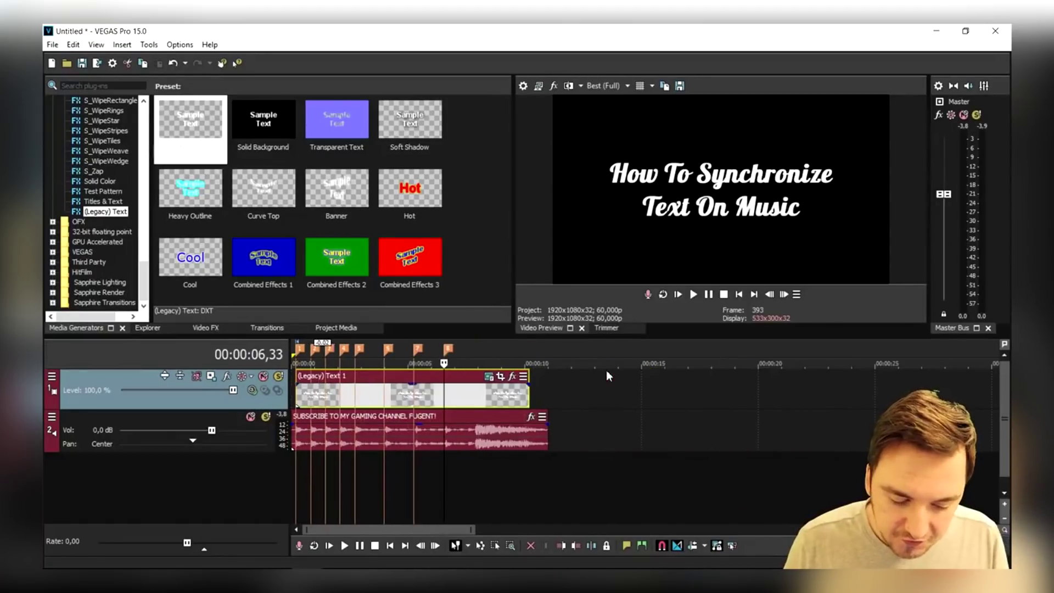
# Split the text event at each marker from marker 2 through marker 8.
pyautogui.click(739, 295)
pyautogui.scroll(3, 465, 415)
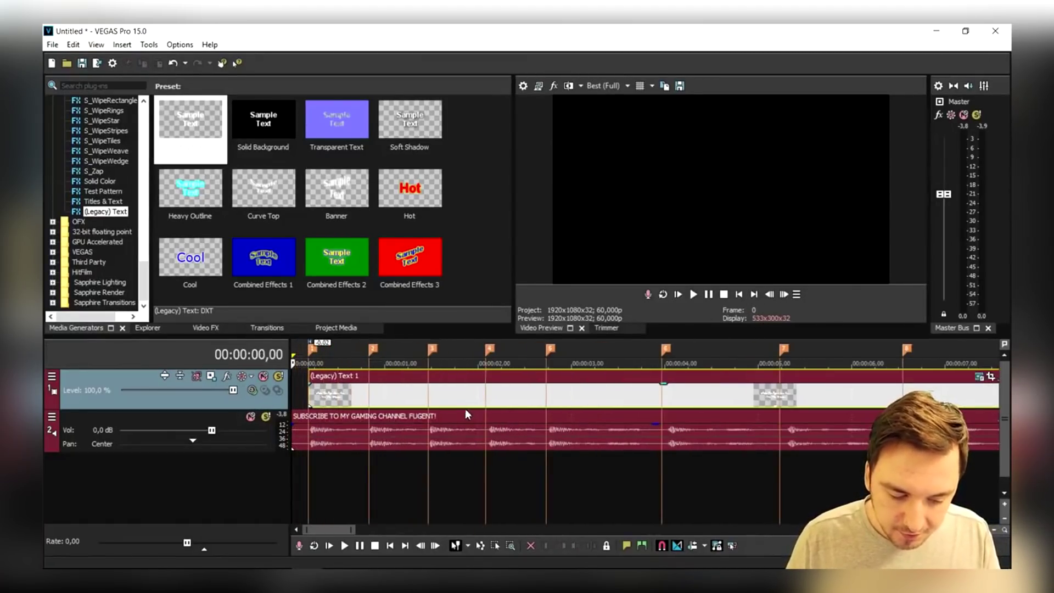
pyautogui.scroll(3, 465, 408)
pyautogui.click(447, 399)
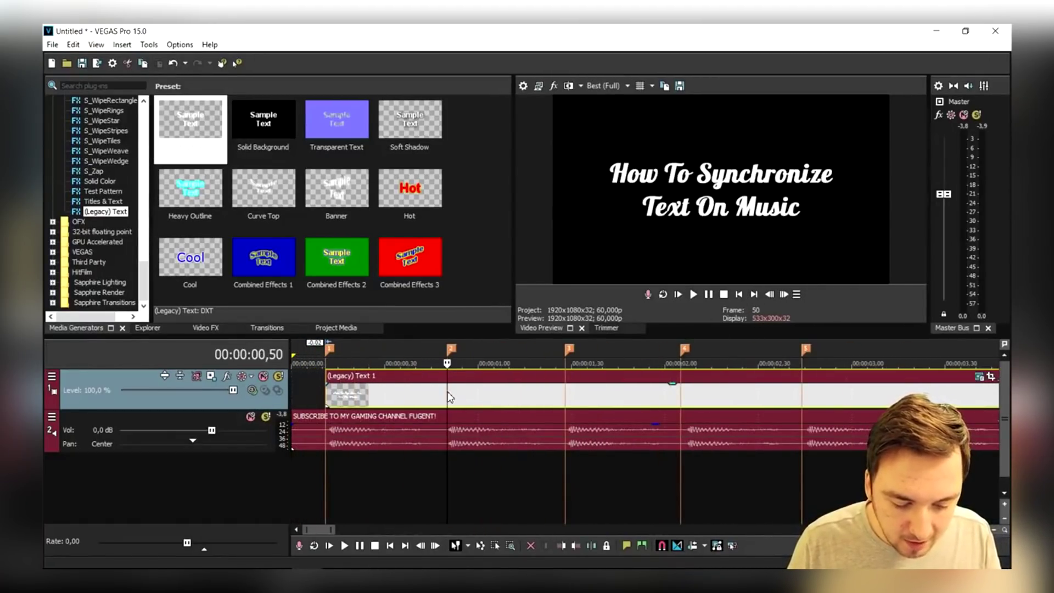
pyautogui.press('s')
pyautogui.click(566, 396)
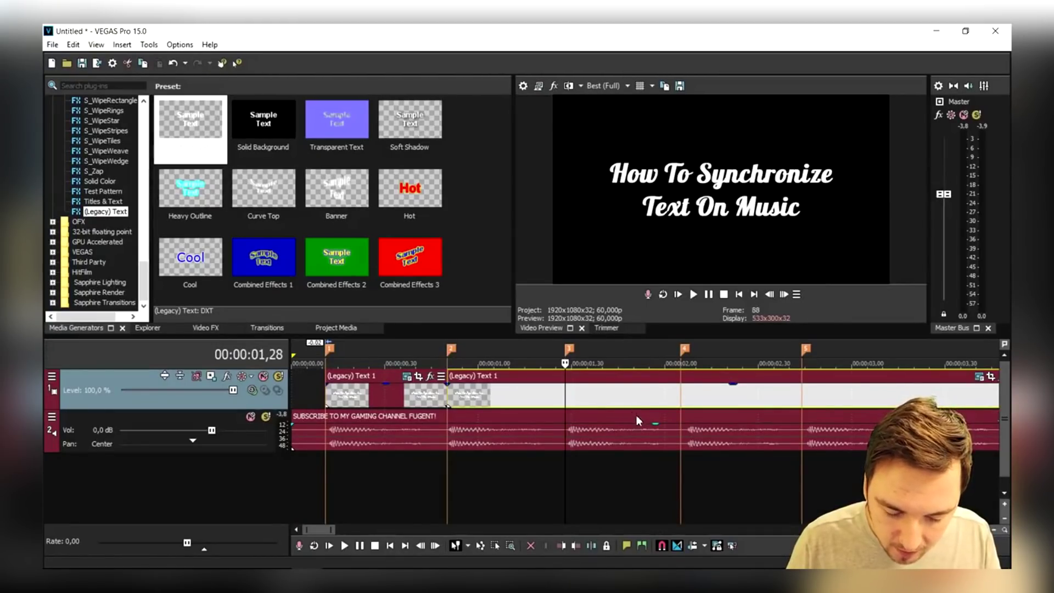
pyautogui.press('s')
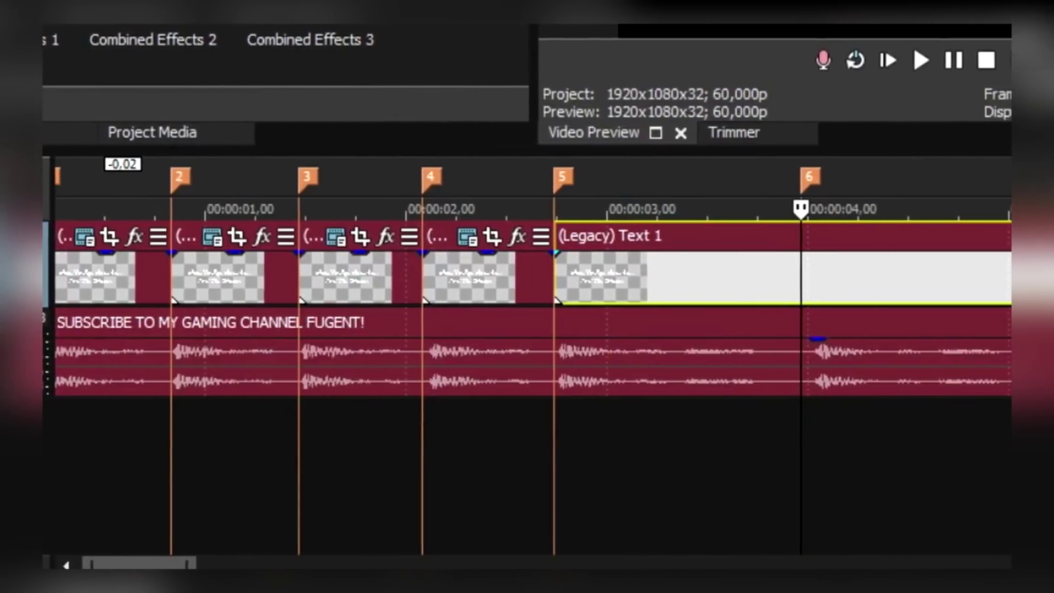
pyautogui.press('s')
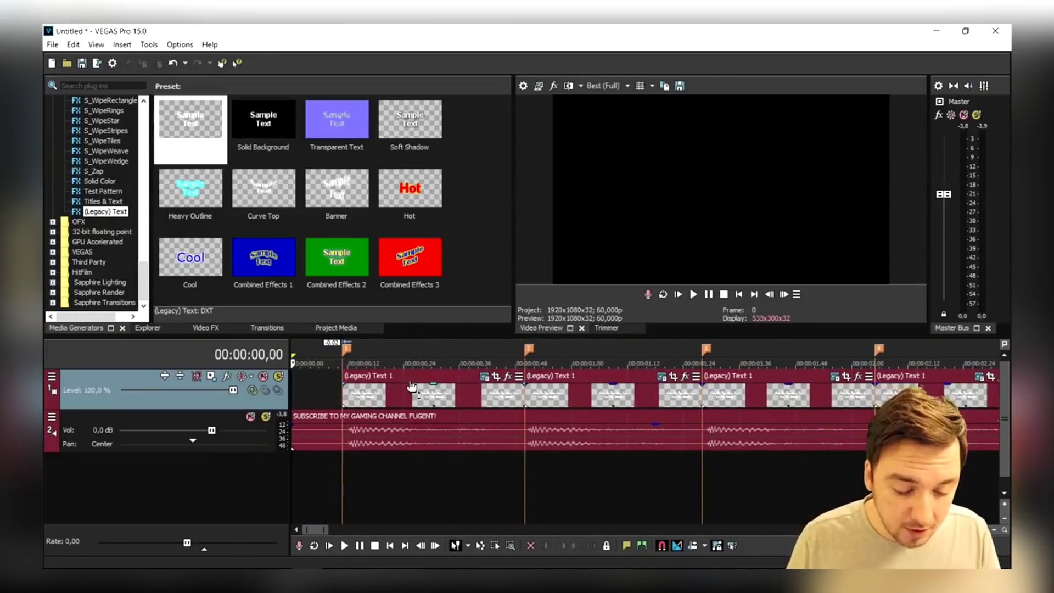
# In the first text event's Pan/Crop, enable Mask and draw a rectangular mask around the word "How".
pyautogui.click(409, 391)
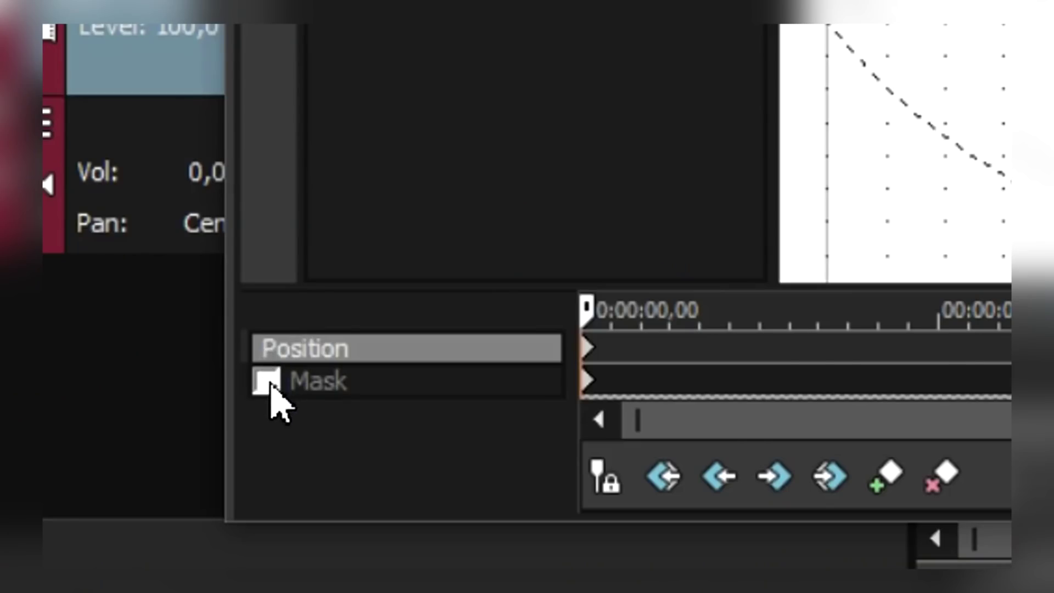
pyautogui.click(268, 382)
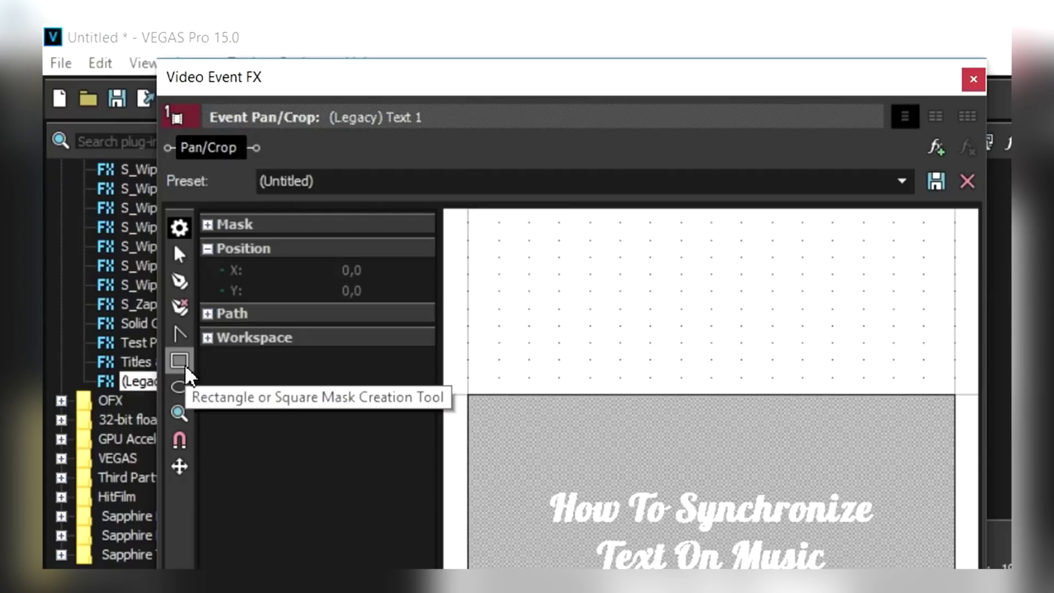
pyautogui.click(179, 361)
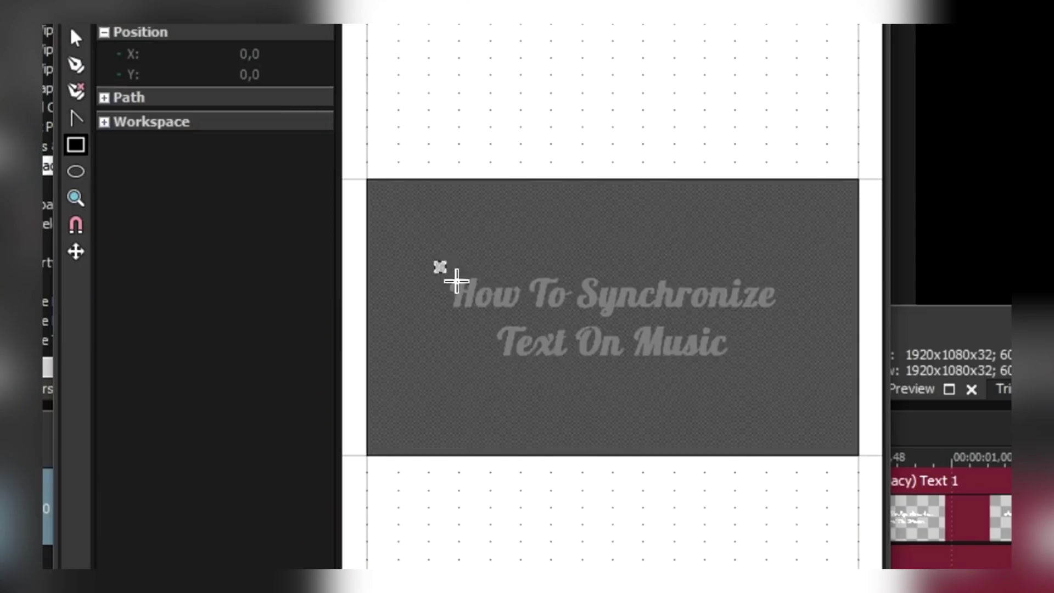
pyautogui.moveTo(303, 262); pyautogui.dragTo(350, 293)
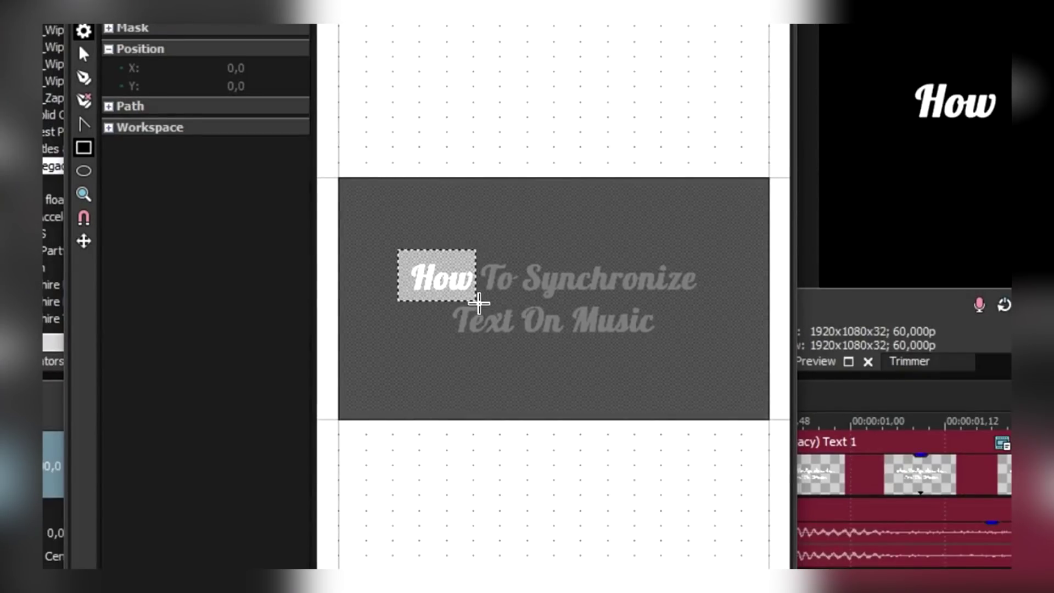
pyautogui.moveTo(479, 303); pyautogui.dragTo(478, 304)
pyautogui.scroll(3, 462, 264)
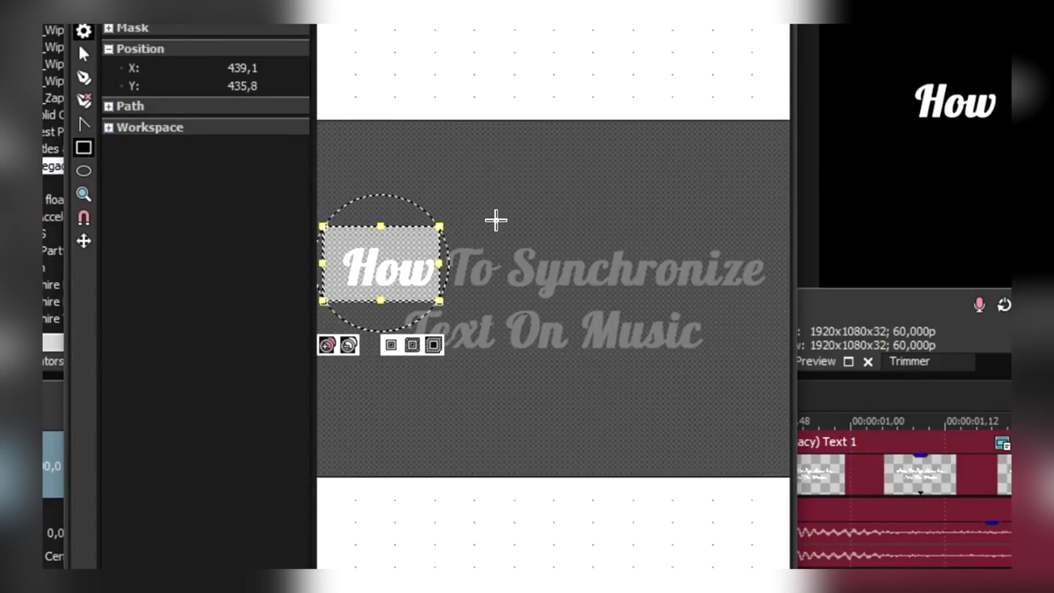
pyautogui.click(525, 204)
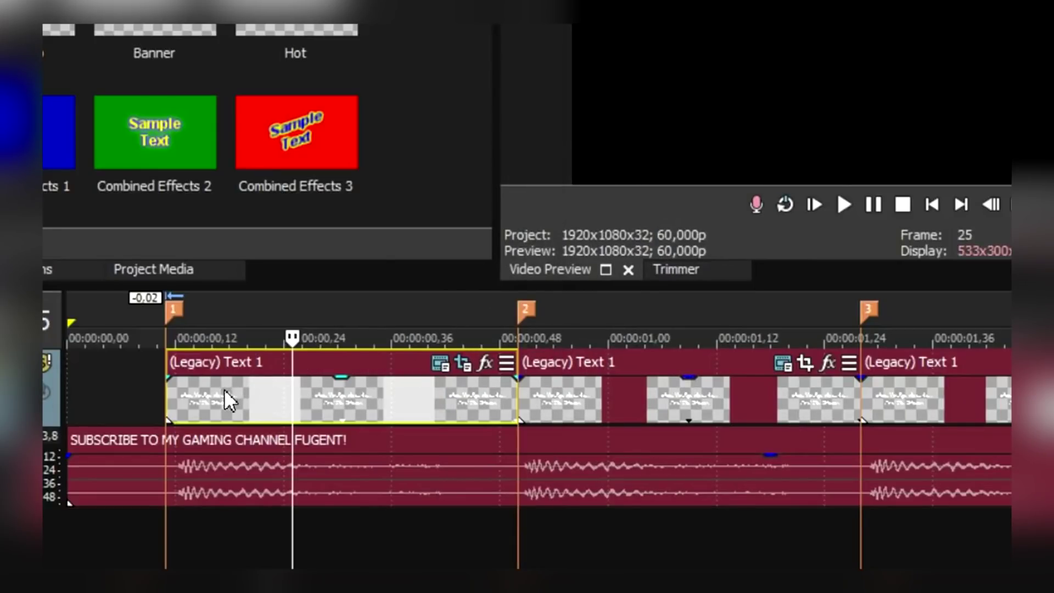
# Replace the second text event with a copy of the first, pasted at marker 2 and trimmed near marker 3.
pyautogui.click(328, 396)
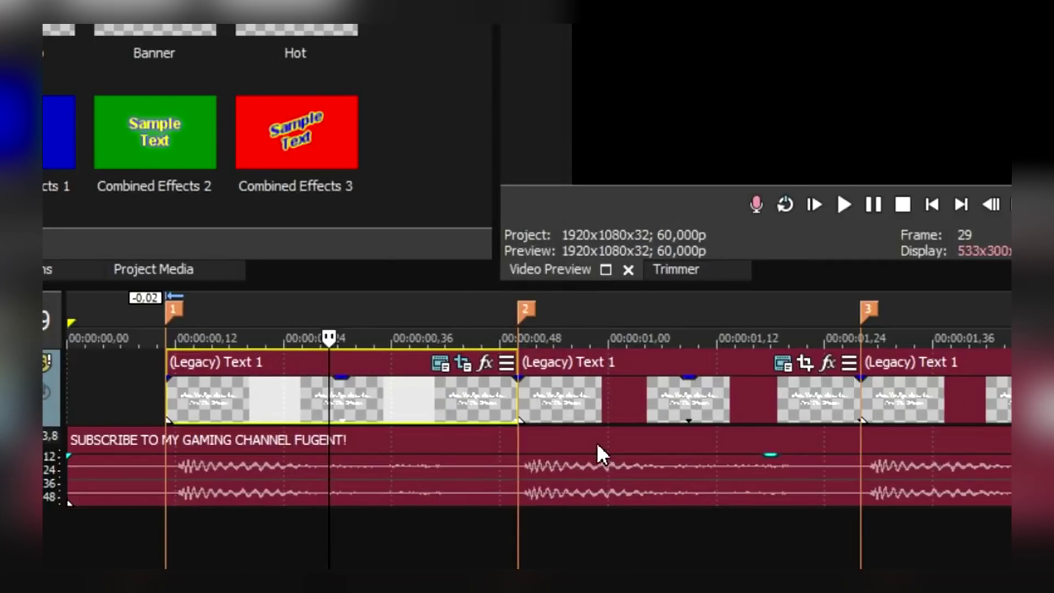
pyautogui.click(522, 403)
pyautogui.hotkey('ctrl', 'v')
pyautogui.press('Return')
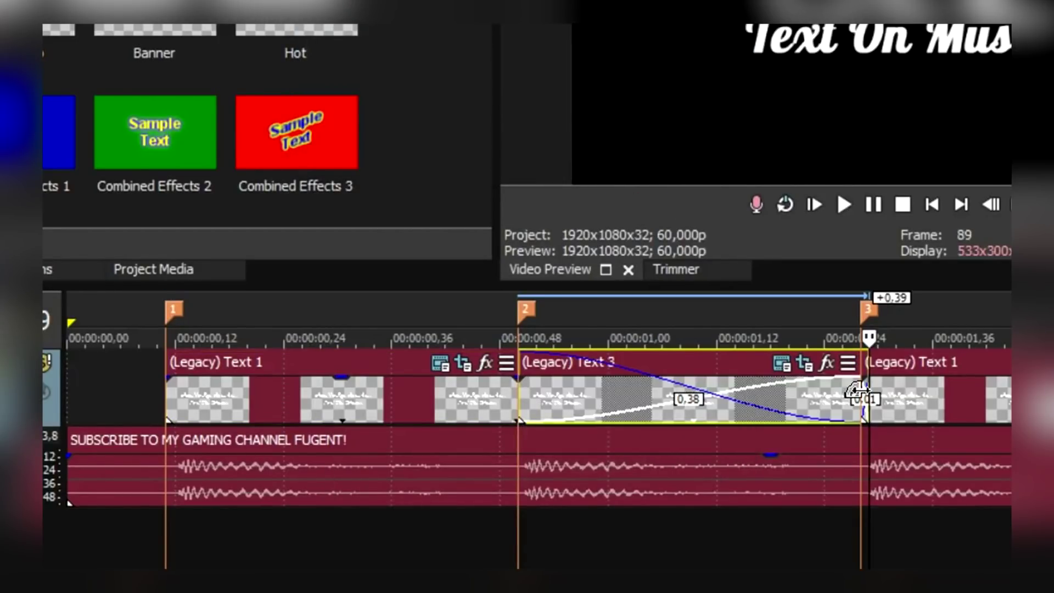
pyautogui.moveTo(862, 392)
pyautogui.mouseDown()
pyautogui.moveTo(840, 388)
pyautogui.moveTo(881, 401)
pyautogui.moveTo(862, 401)
pyautogui.mouseUp()
# Widen the second text event's Pan/Crop mask so that it also covers the word "To".
pyautogui.click(643, 416)
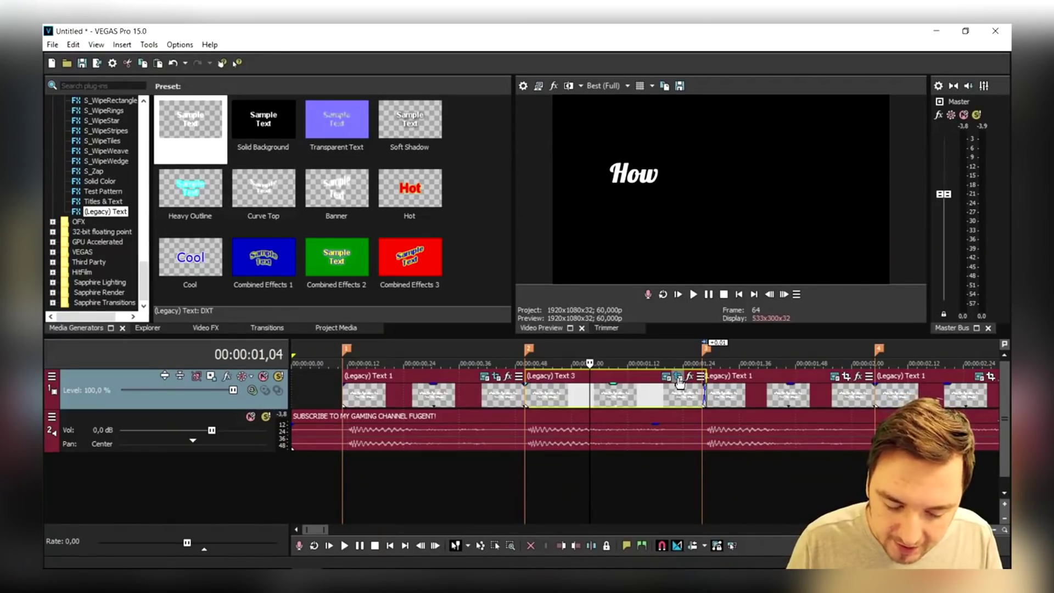
pyautogui.click(678, 377)
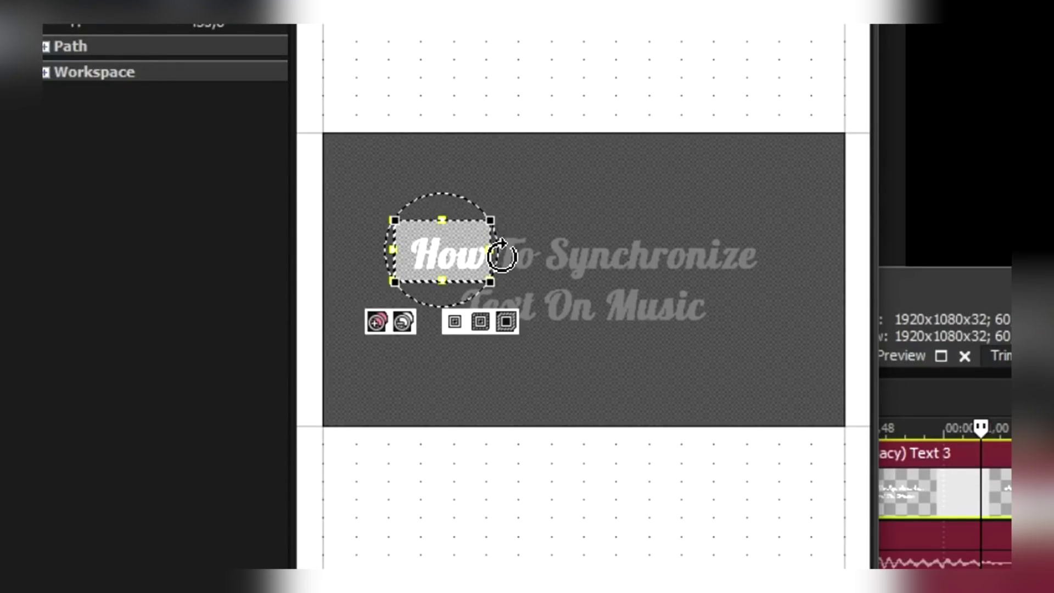
pyautogui.moveTo(494, 255); pyautogui.dragTo(541, 257)
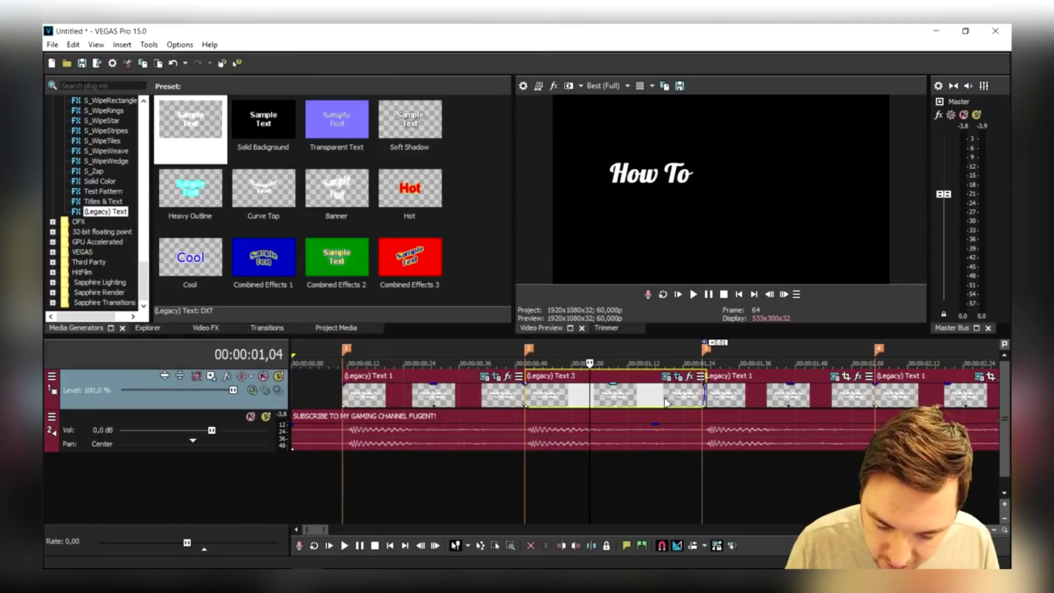
# Replace the text event between markers 3 and 4 with a copy of the masked "How To" event.
pyautogui.click(705, 398)
pyautogui.scroll(2, 705, 393)
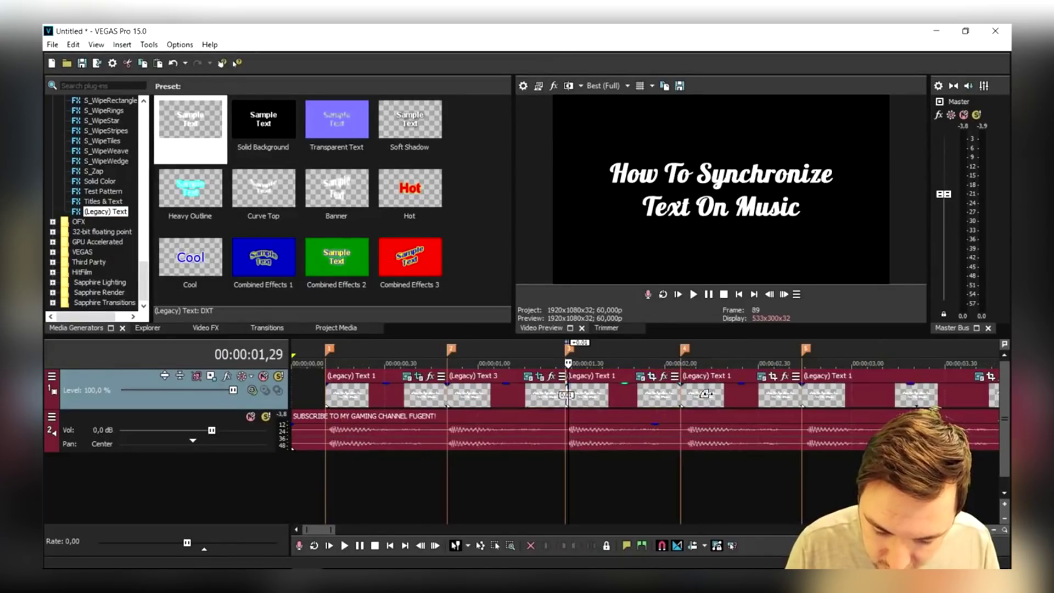
pyautogui.moveTo(409, 188)
pyautogui.mouseDown()
pyautogui.moveTo(549, 182)
pyautogui.moveTo(691, 395)
pyautogui.moveTo(619, 391)
pyautogui.mouseUp()
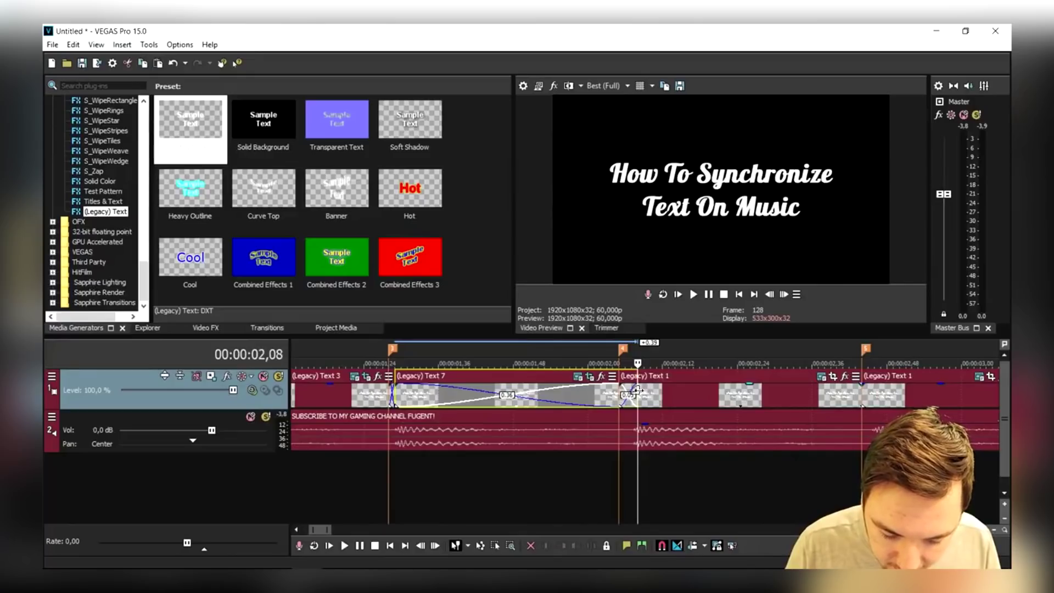
pyautogui.scroll(-1, 545, 397)
# Widen the third text event's Pan/Crop mask to cover the whole first line, "How To Synchronize".
pyautogui.click(512, 398)
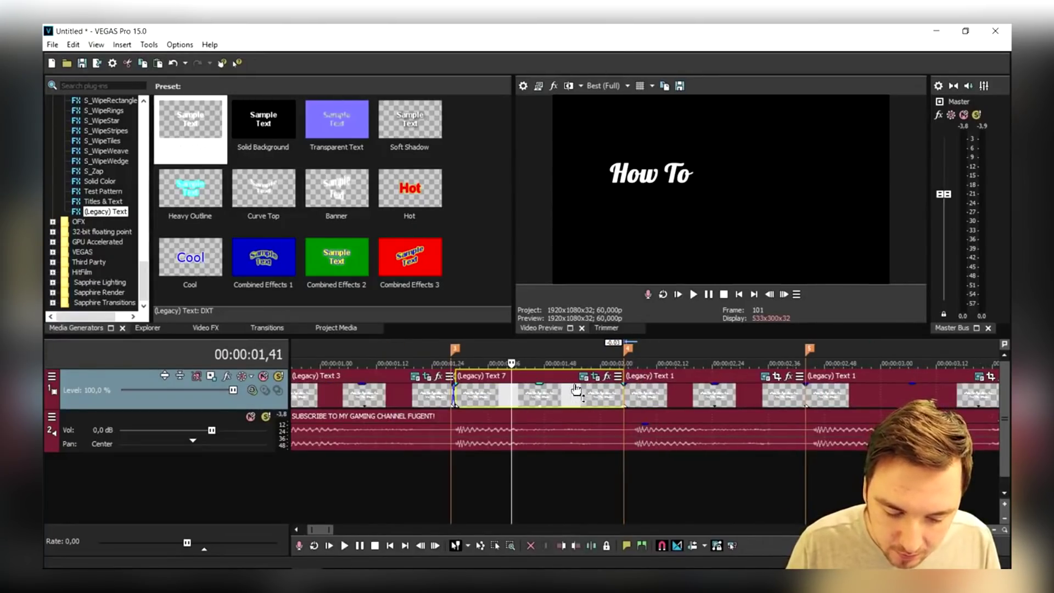
pyautogui.click(595, 378)
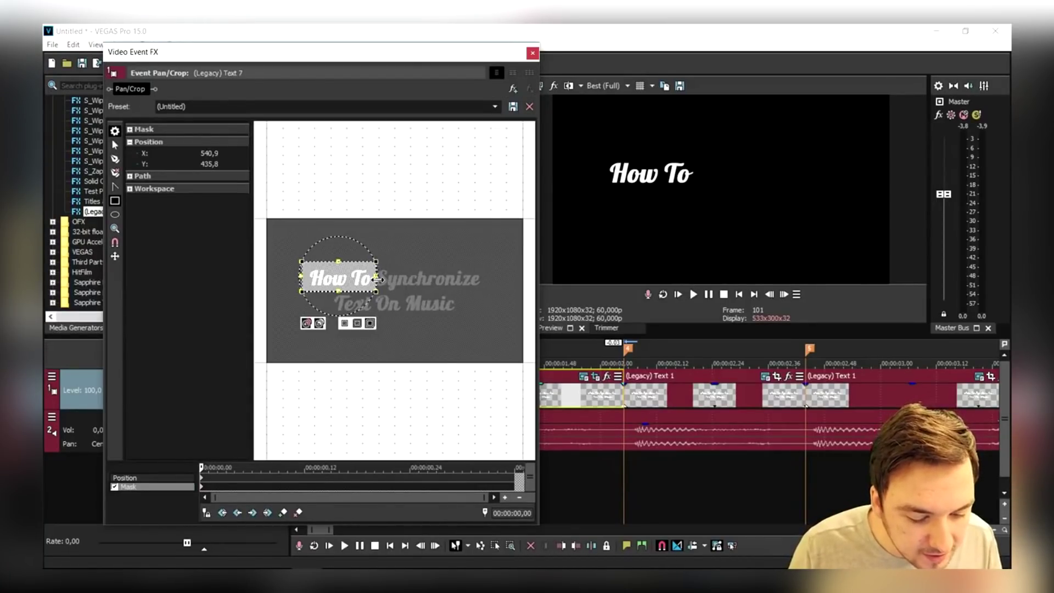
pyautogui.moveTo(378, 279); pyautogui.dragTo(482, 287)
pyautogui.click(532, 54)
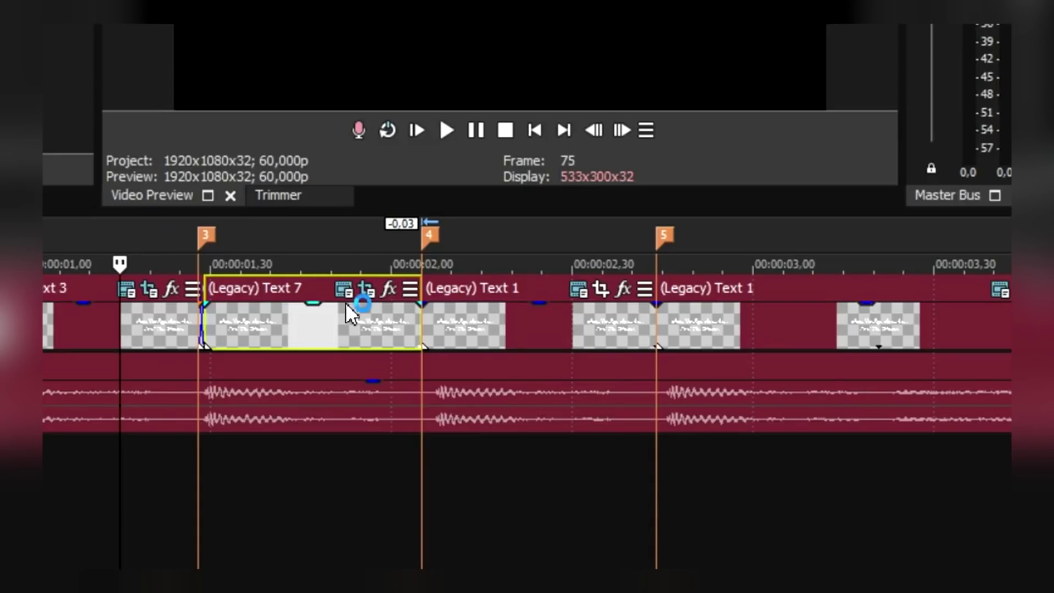
# Trim away the one-frame crossfade between the text events at marker 3.
pyautogui.scroll(5, 346, 304)
pyautogui.click(854, 355)
pyautogui.scroll(2, 851, 354)
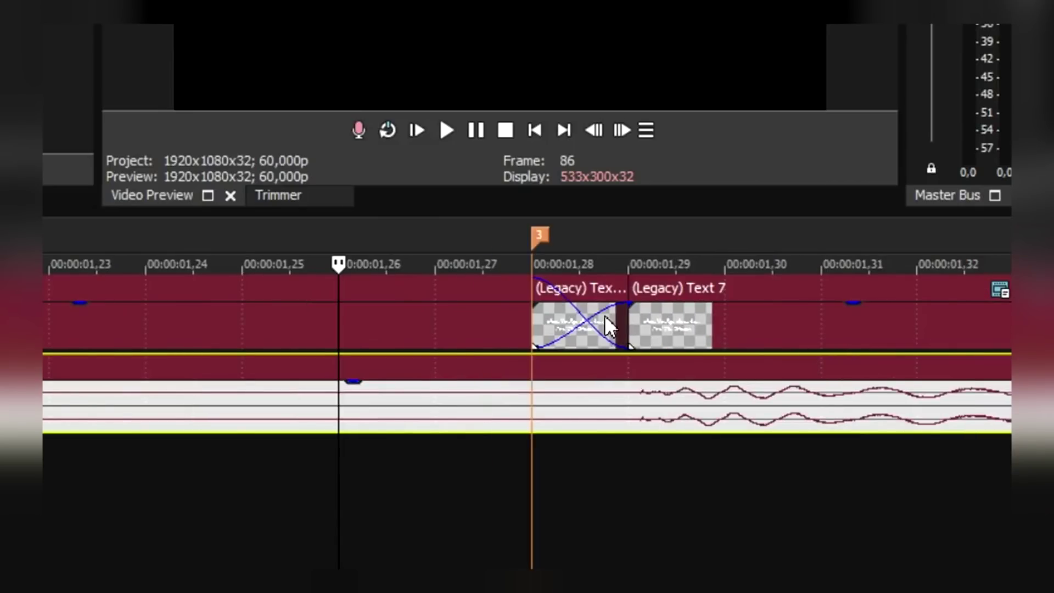
pyautogui.moveTo(534, 311); pyautogui.dragTo(636, 331)
pyautogui.scroll(-7, 520, 299)
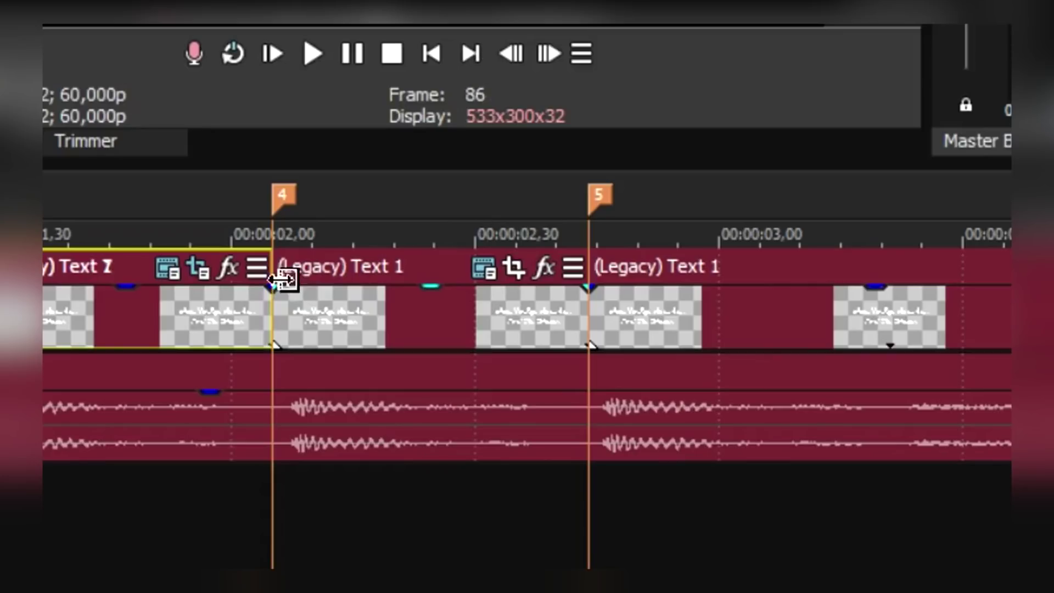
# Replace the fourth text event with a copy of the third at marker 4, and add a rectangular mask around the word "Text" in it.
pyautogui.click(272, 315)
pyautogui.scroll(-1, 274, 314)
pyautogui.scroll(1, 275, 314)
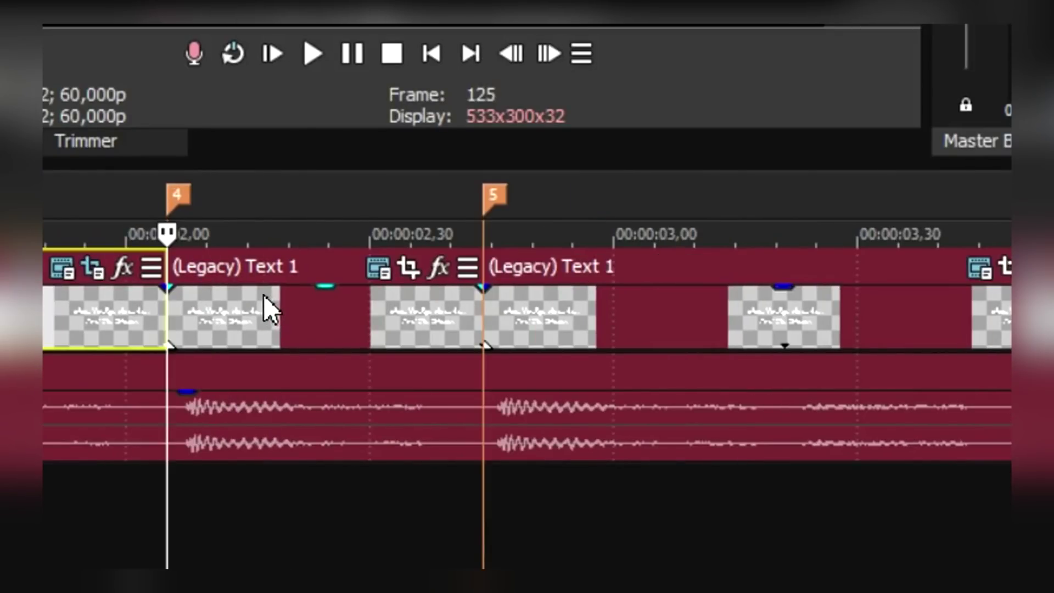
pyautogui.click(175, 314)
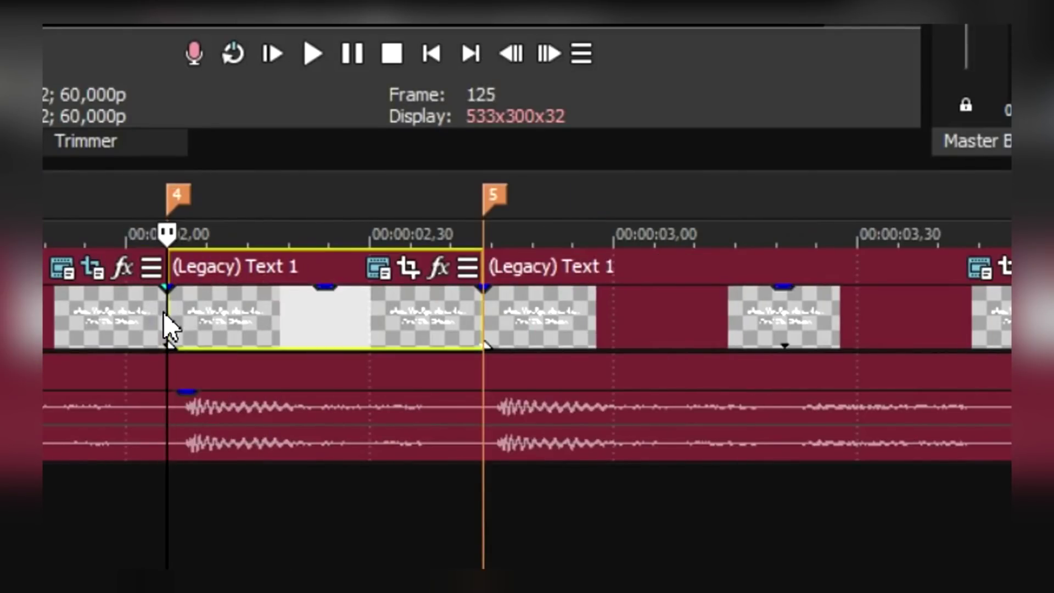
pyautogui.hotkey('ctrl', 'v')
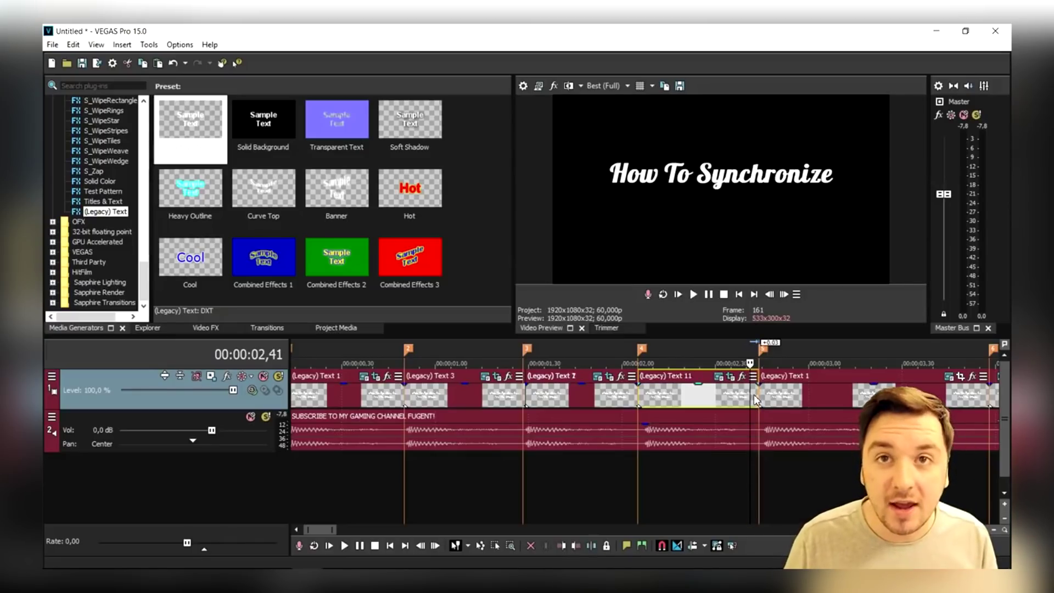
pyautogui.click(729, 377)
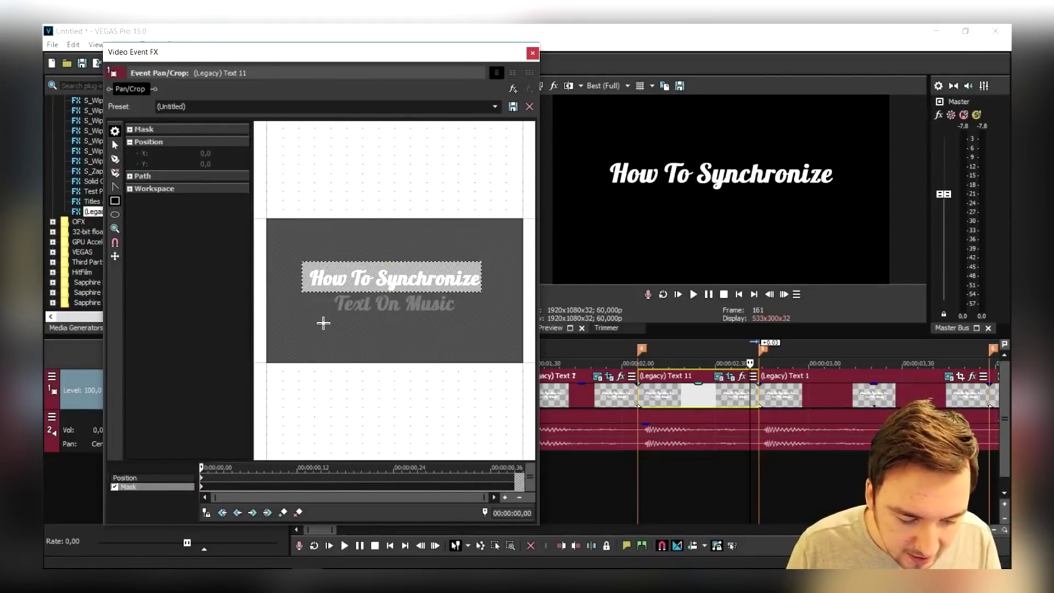
pyautogui.moveTo(341, 308); pyautogui.dragTo(375, 290)
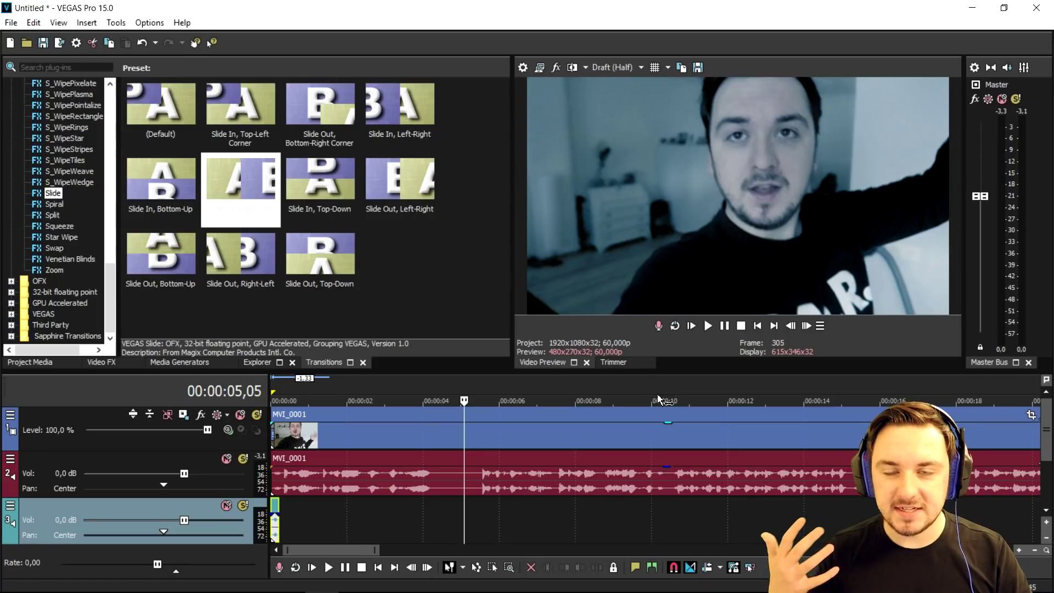
pyautogui.scroll(-3, 638, 379)
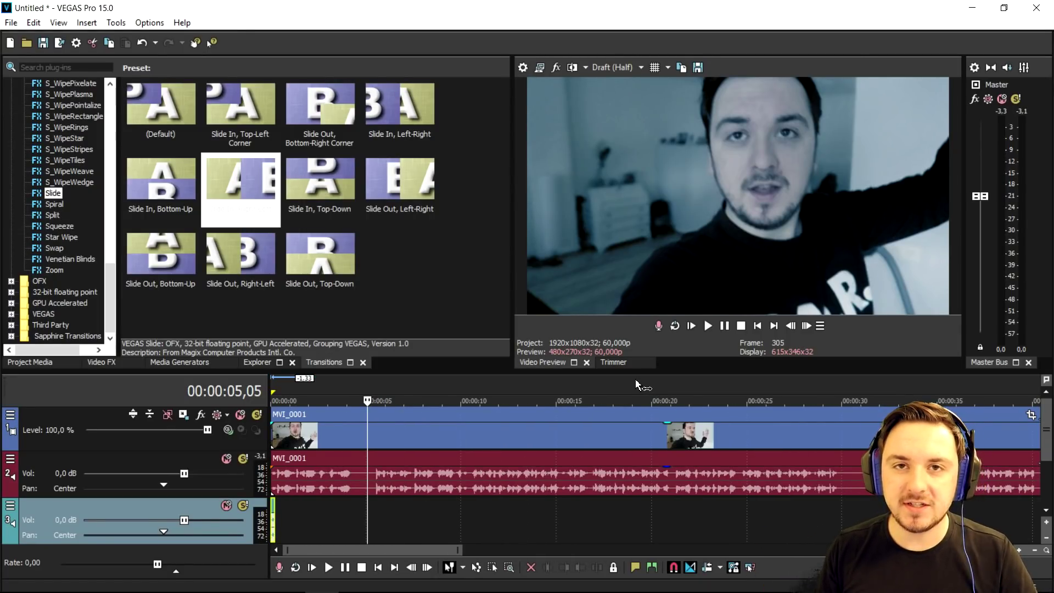
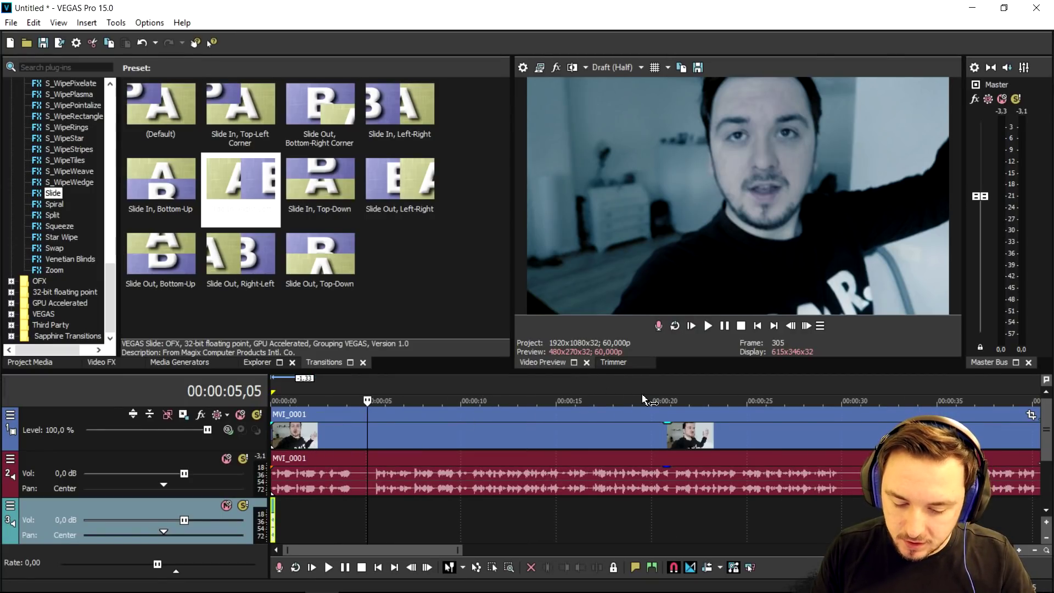
pyautogui.scroll(-3, 850, 404)
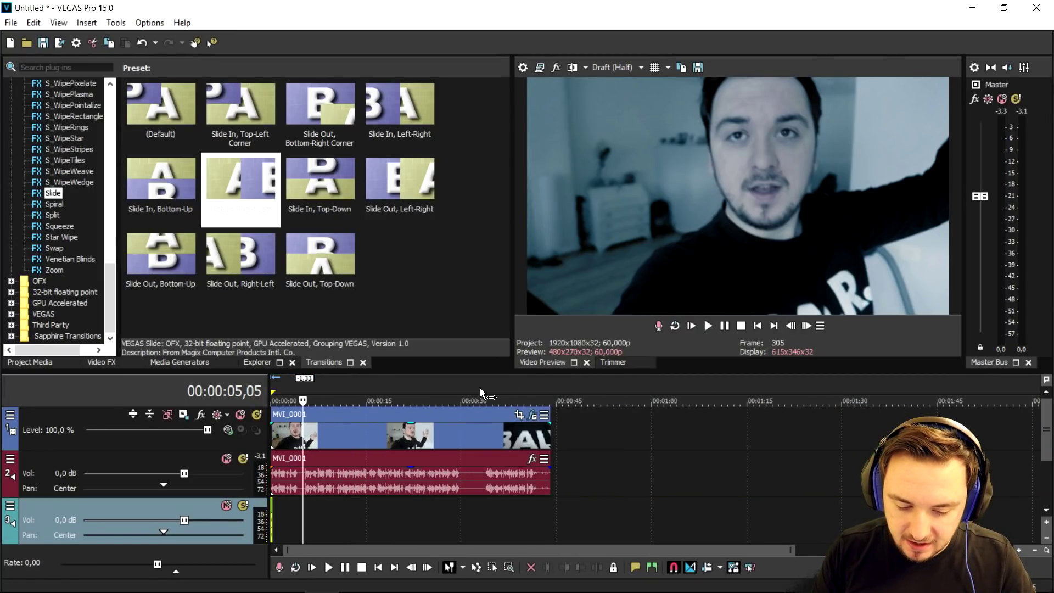
# Split MVI_0001 at 00:00:29,54 and where the speech resumes, and delete the silent section between the cuts.
pyautogui.click(506, 387)
pyautogui.scroll(5, 507, 386)
pyautogui.press('space')
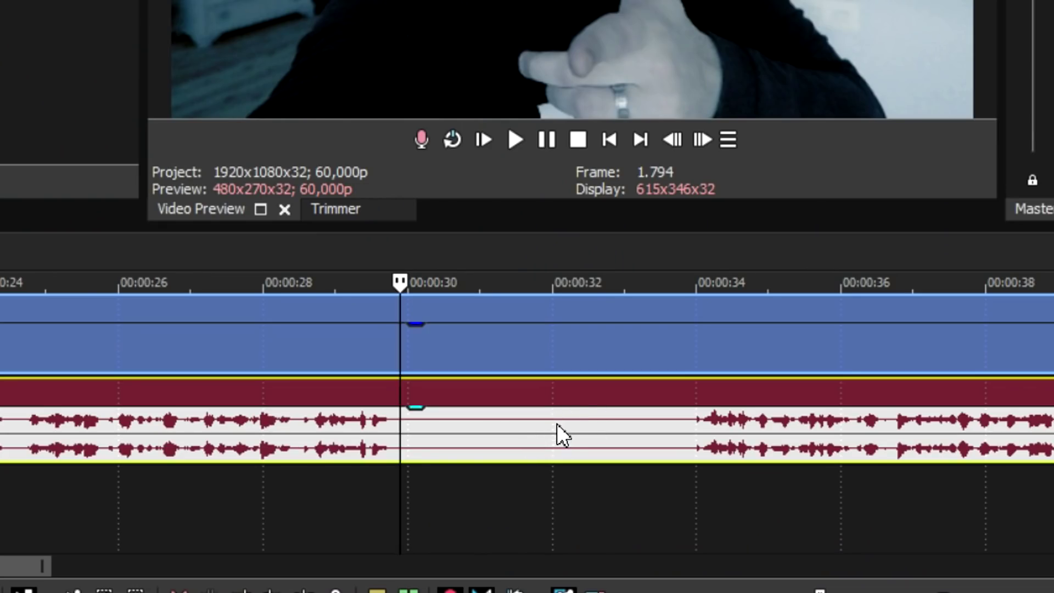
pyautogui.press('s')
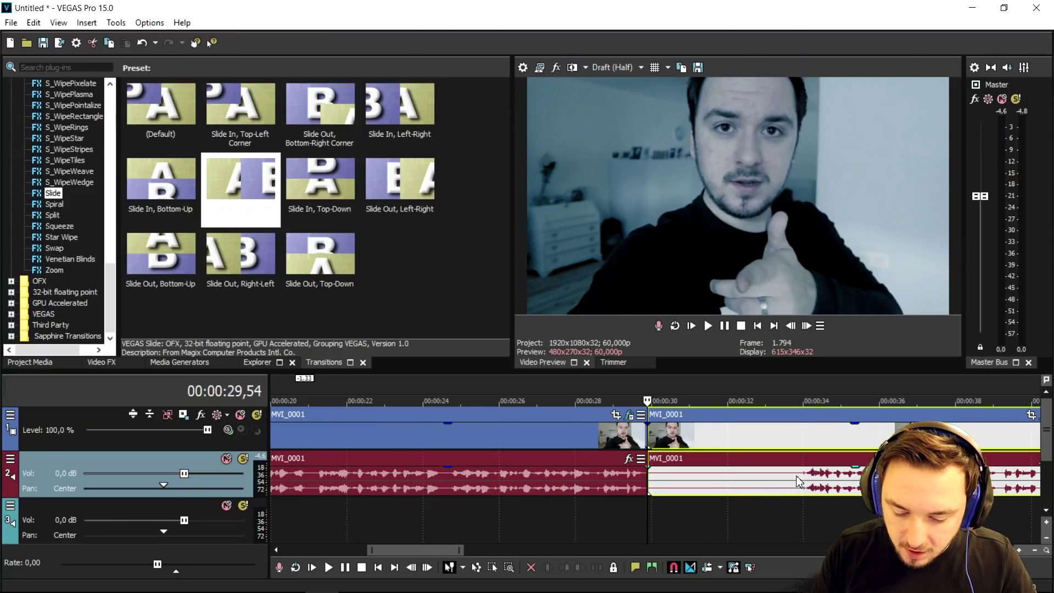
pyautogui.click(796, 476)
pyautogui.press('s')
pyautogui.click(735, 445)
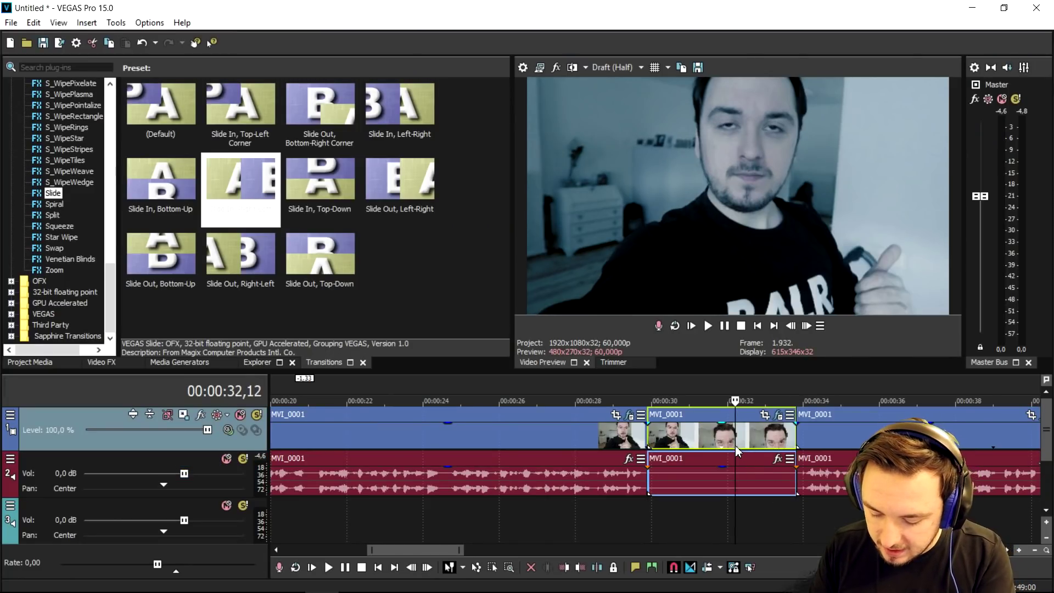
pyautogui.press('Delete')
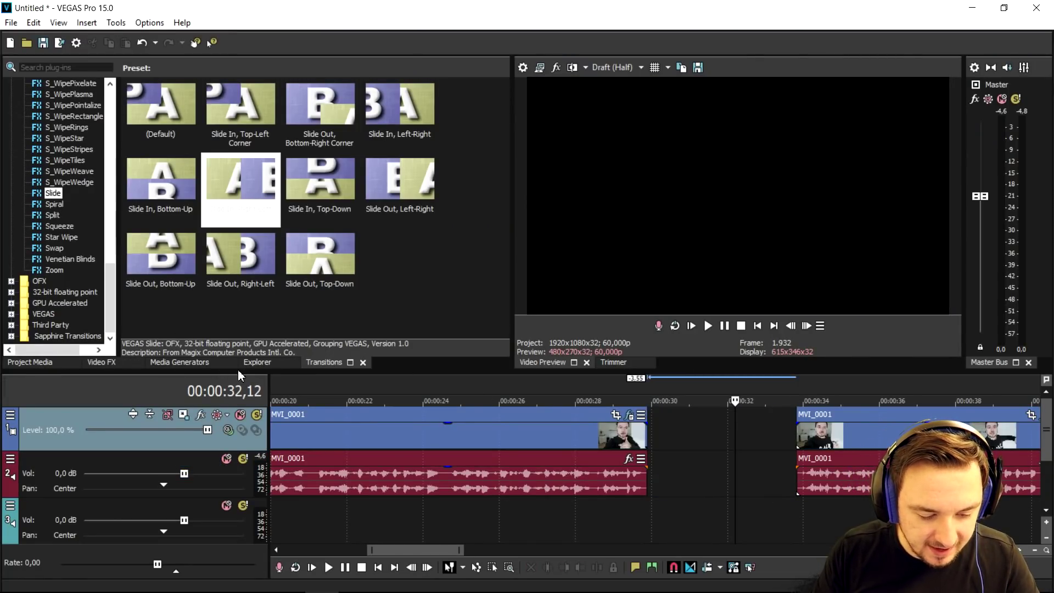
# Add a default Titles & Text event in the gap between the clips with the text "10/02/17".
pyautogui.click(170, 362)
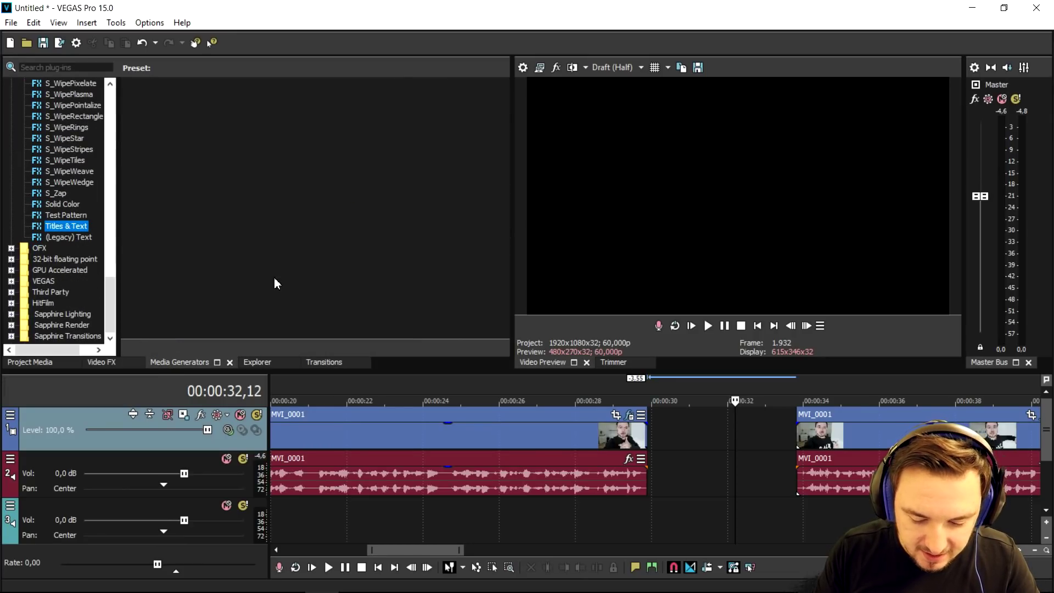
pyautogui.moveTo(661, 436); pyautogui.dragTo(656, 439)
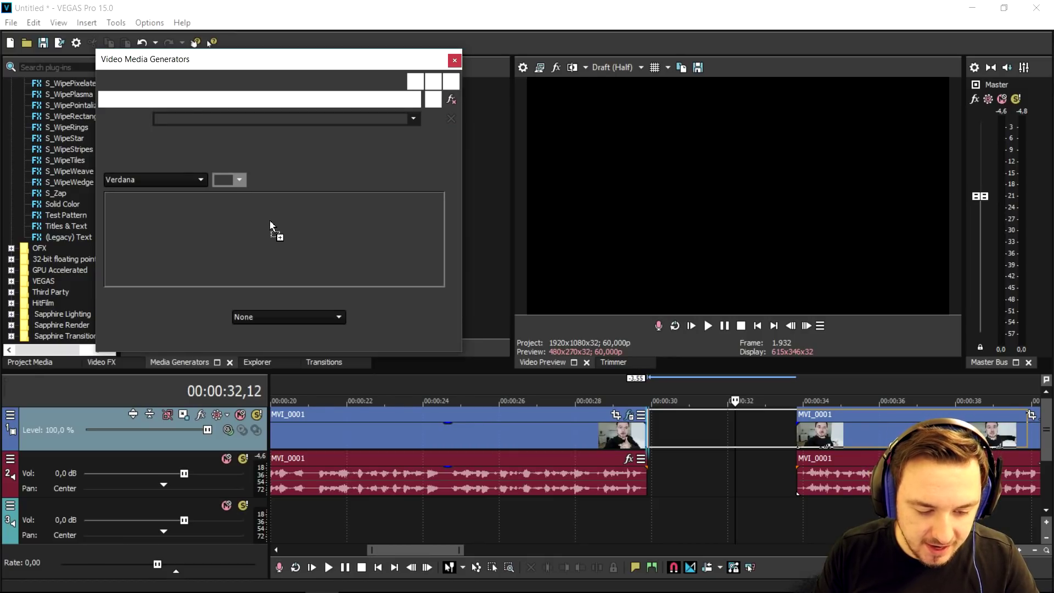
pyautogui.write('1')
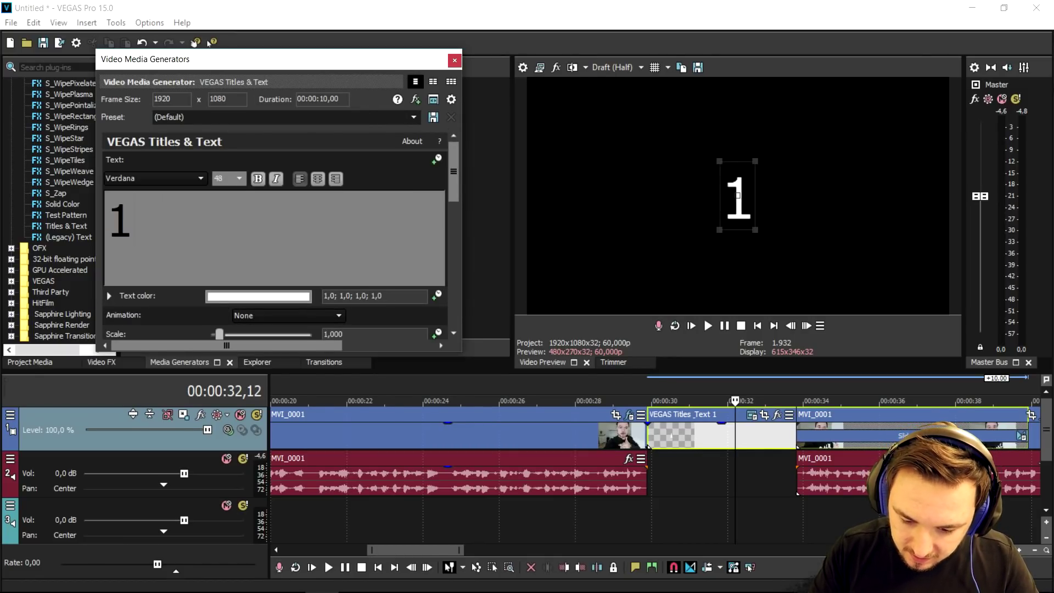
pyautogui.write('0/02/17')
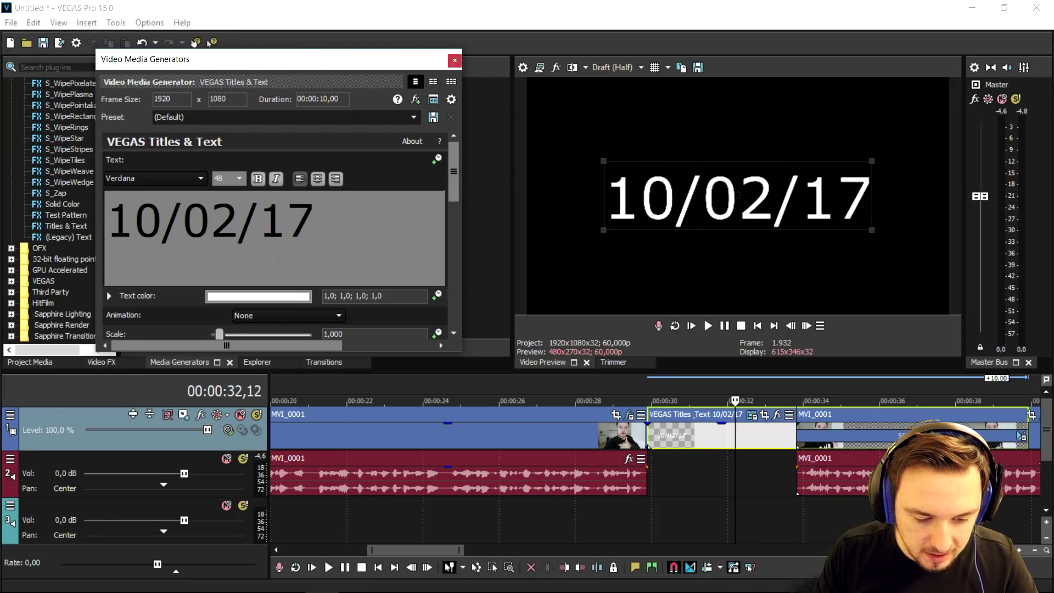
# Set the date title's font to Segoe Print and shrink it to a scale of about 0,740.
pyautogui.hotkey('ctrl', 'a')
pyautogui.click(154, 178)
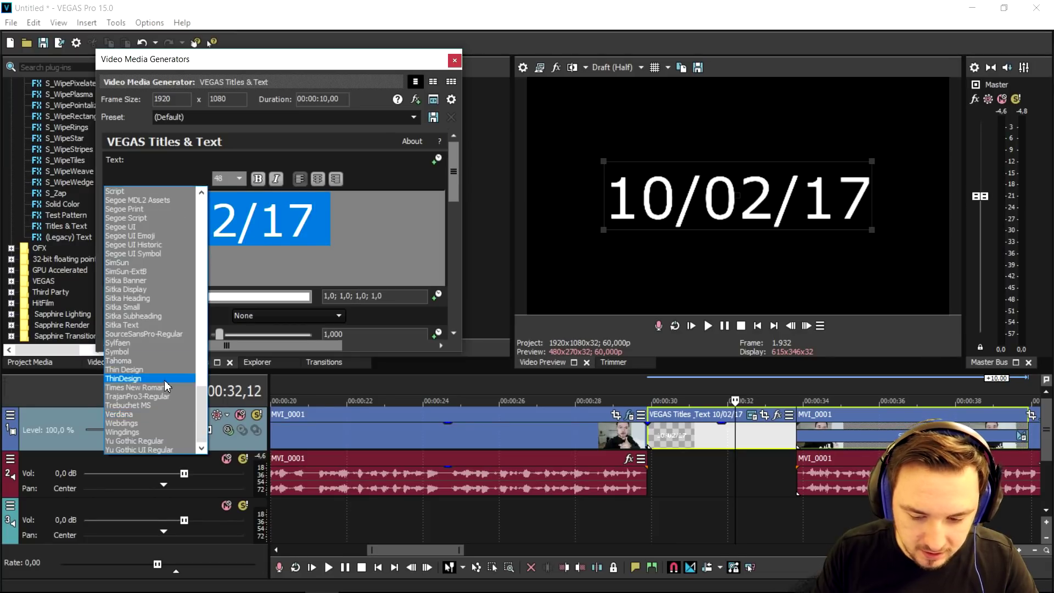
pyautogui.click(165, 380)
pyautogui.press('Down')
pyautogui.press('Down')
pyautogui.press('Up')
pyautogui.press('Up')
pyautogui.press('Up')
pyautogui.press('Up')
pyautogui.press('Up')
pyautogui.press('Up')
pyautogui.press('Up')
pyautogui.press('Up')
pyautogui.press('Up')
pyautogui.press('Up')
pyautogui.press('Up')
pyautogui.press('Up')
pyautogui.press('Up')
pyautogui.press('Up')
pyautogui.press('Up')
pyautogui.press('Up')
pyautogui.press('Up')
pyautogui.press('Up')
pyautogui.press('Up')
pyautogui.press('Up')
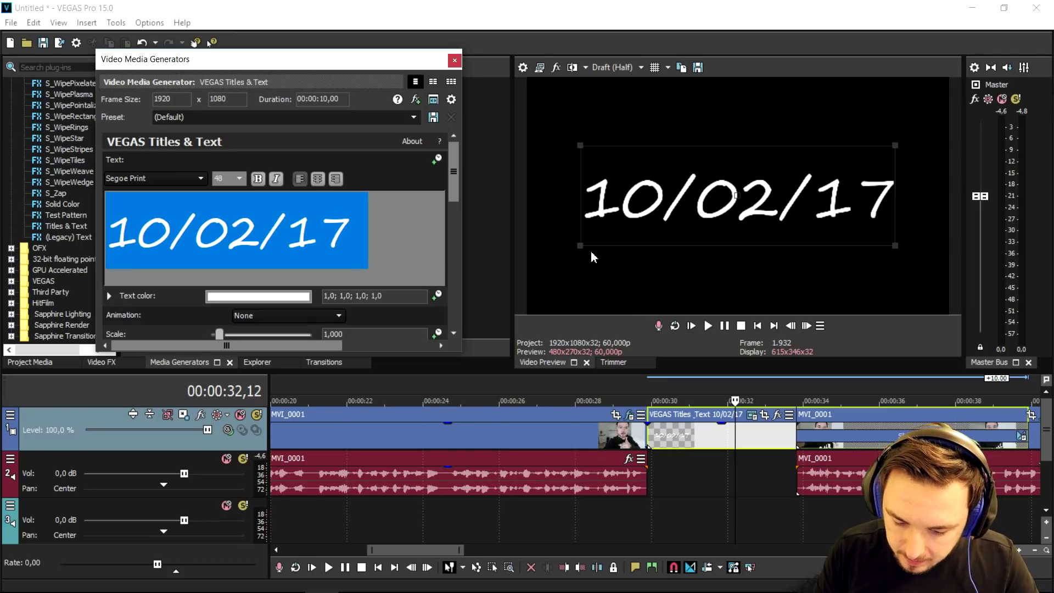
pyautogui.moveTo(580, 244); pyautogui.dragTo(620, 232)
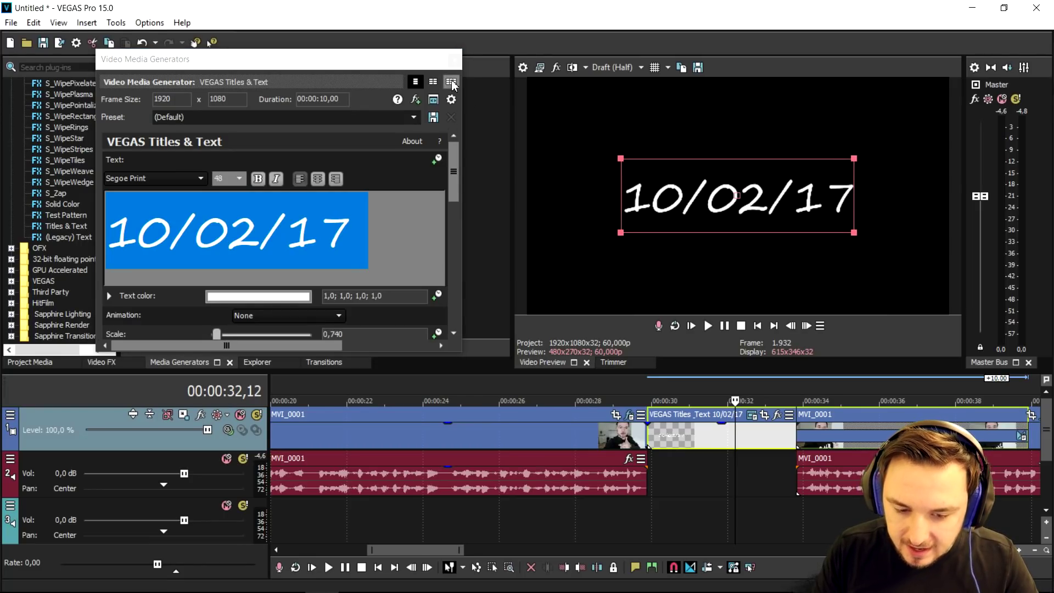
pyautogui.click(455, 61)
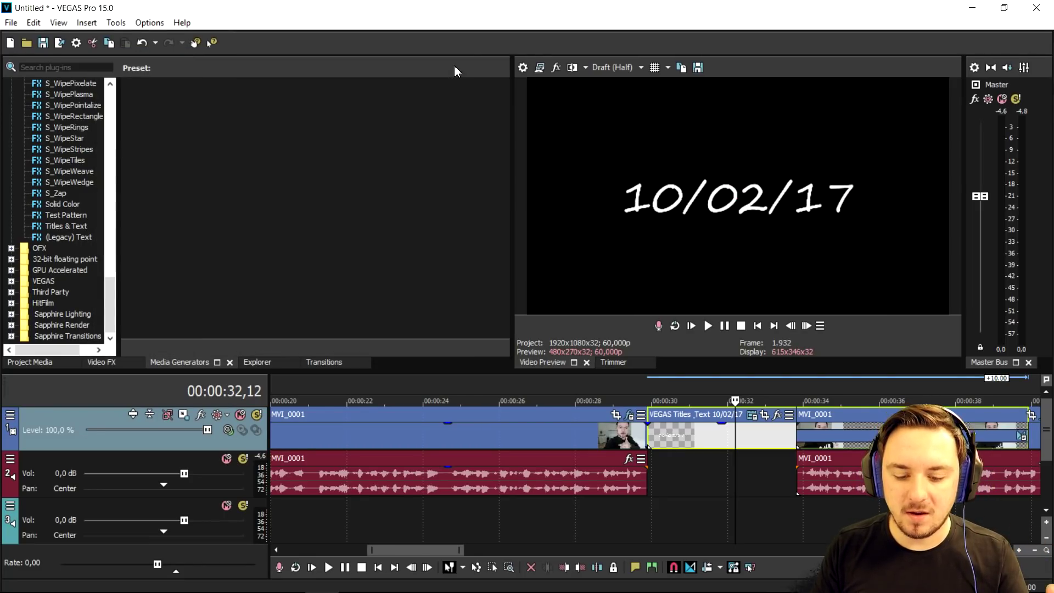
# Move the MVI_0001 clip that overlaps the date title later, to start at about 41 seconds, beyond the title's end.
pyautogui.scroll(-2, 668, 395)
pyautogui.moveTo(805, 431); pyautogui.dragTo(939, 432)
pyautogui.scroll(1, 624, 413)
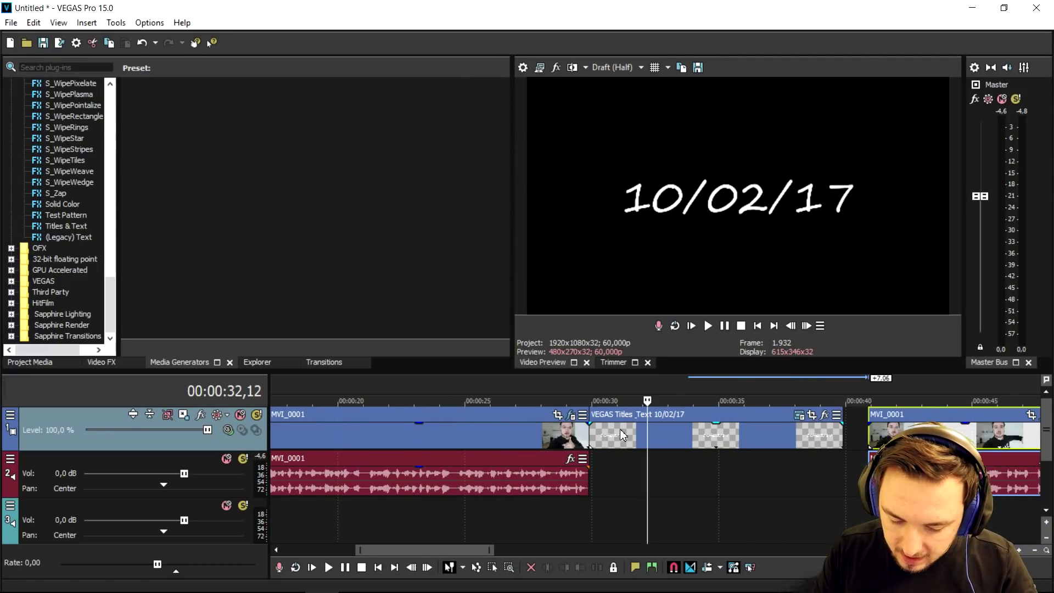
# Split the date title at 00:00:31,07 and trim the title and the music beneath it to end together just before 35 seconds.
pyautogui.click(620, 429)
pyautogui.press('s')
pyautogui.scroll(2, 495, 399)
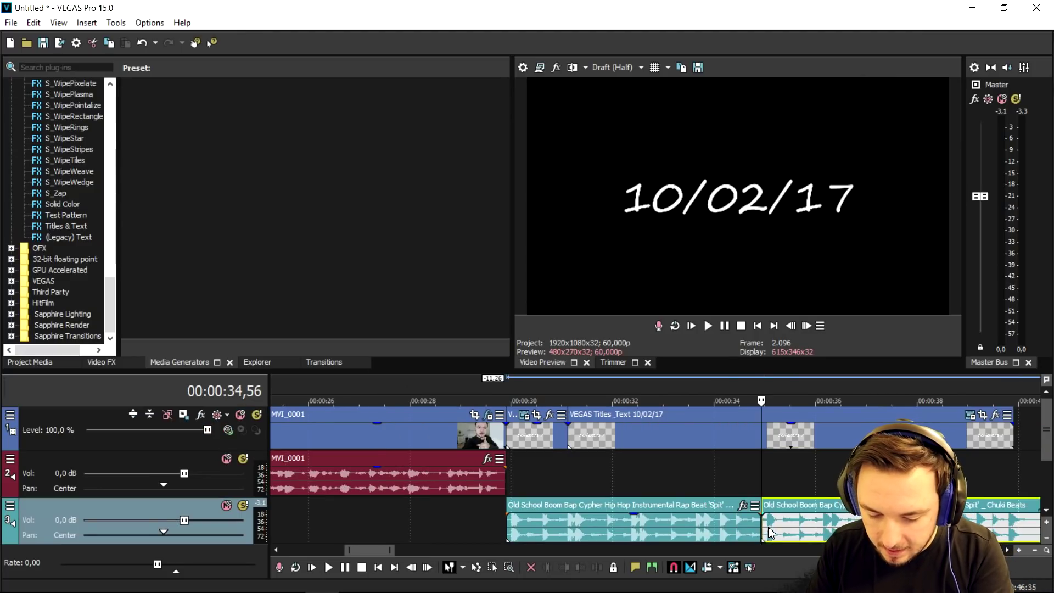
pyautogui.press('Delete')
pyautogui.press('s')
pyautogui.click(767, 433)
pyautogui.press('Delete')
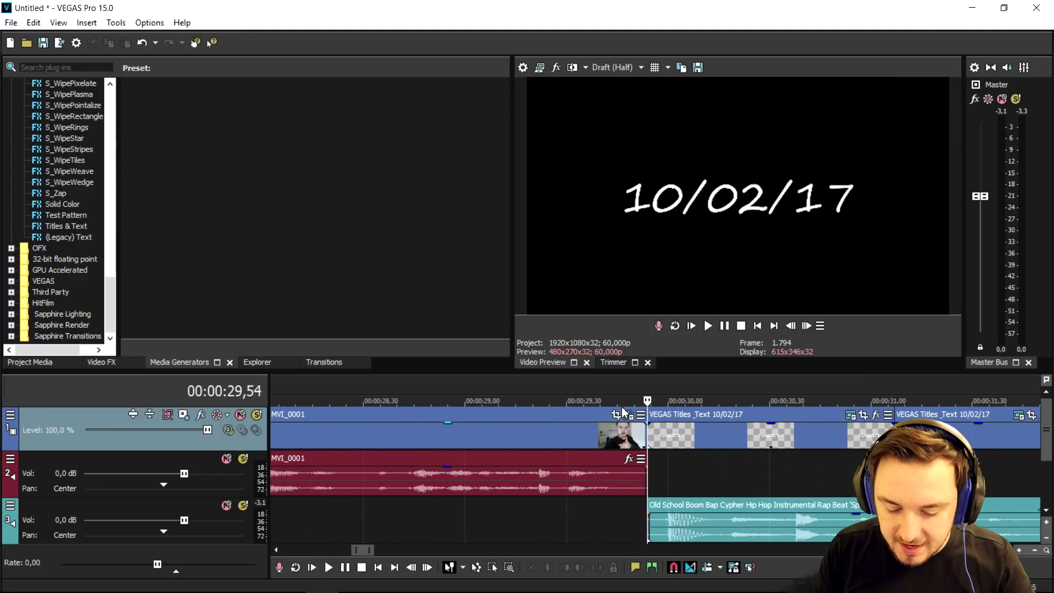
# Add a rectangular Pan/Crop mask to the first date title segment so that it shows only "10/".
pyautogui.scroll(-2, 623, 413)
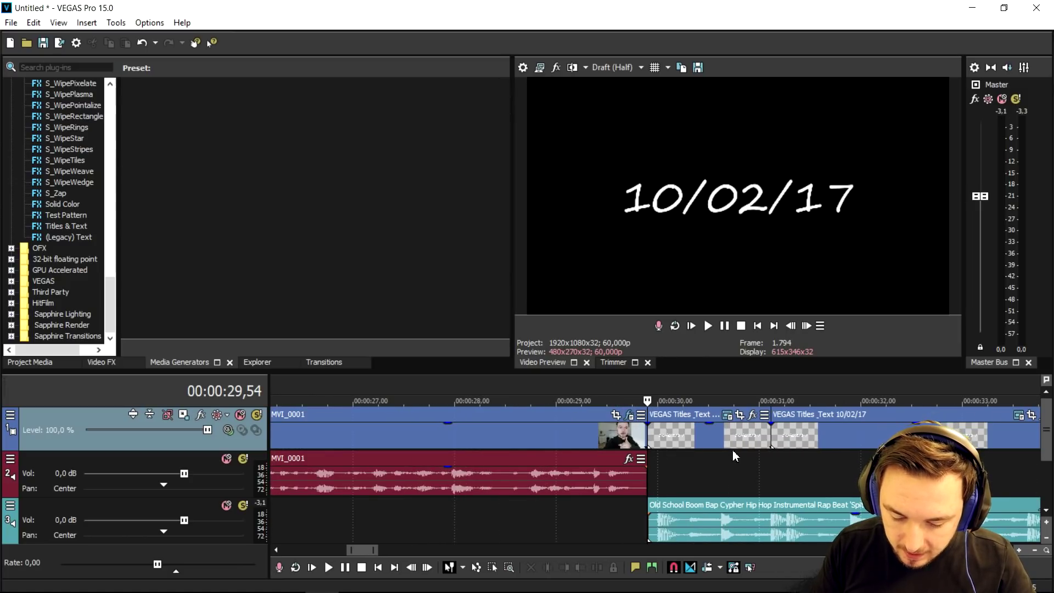
pyautogui.click(681, 441)
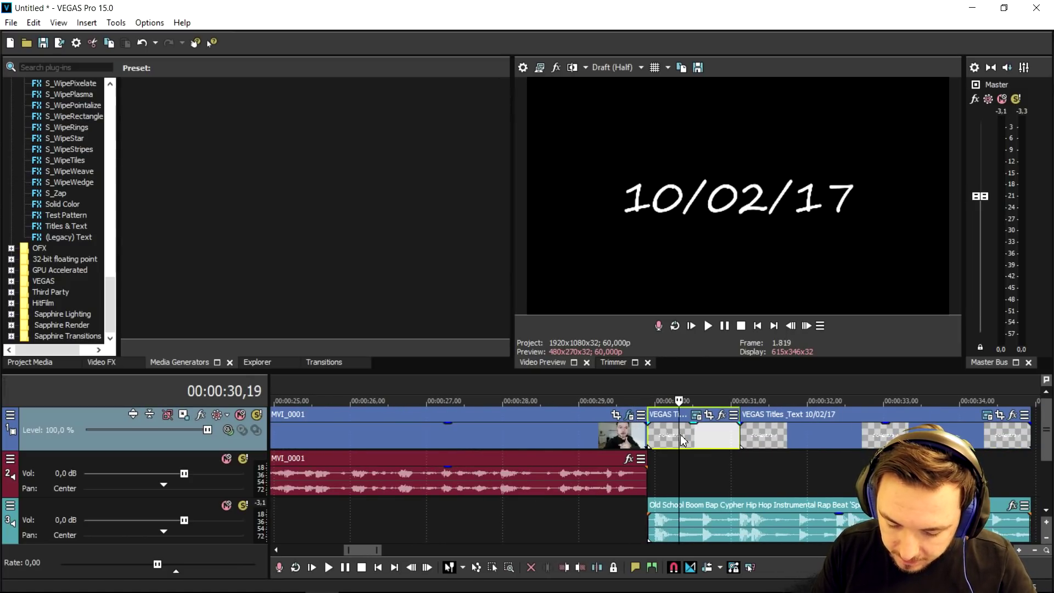
pyautogui.scroll(1, 713, 444)
pyautogui.click(732, 446)
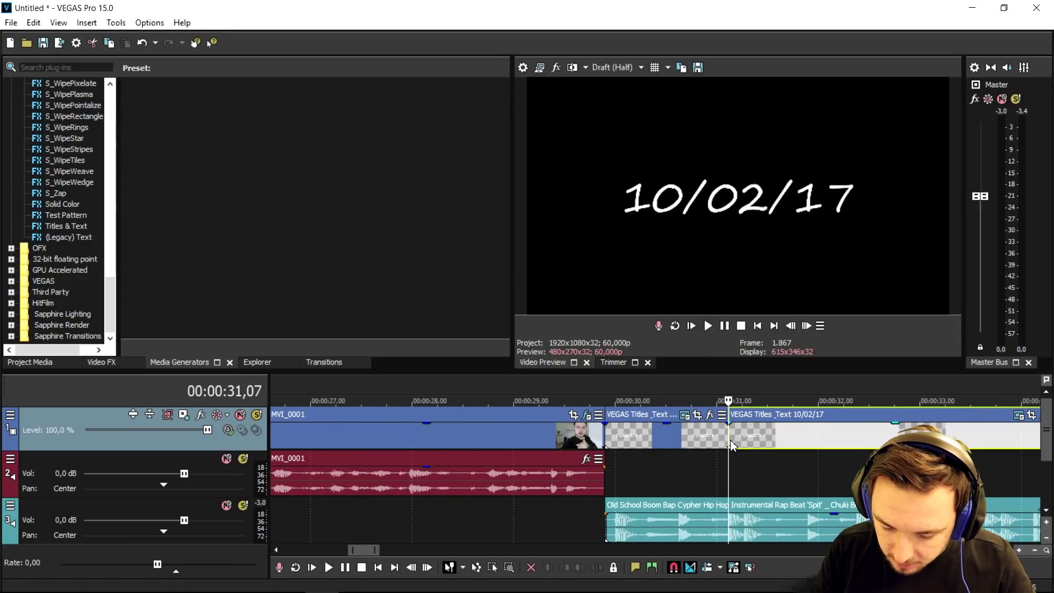
pyautogui.click(623, 433)
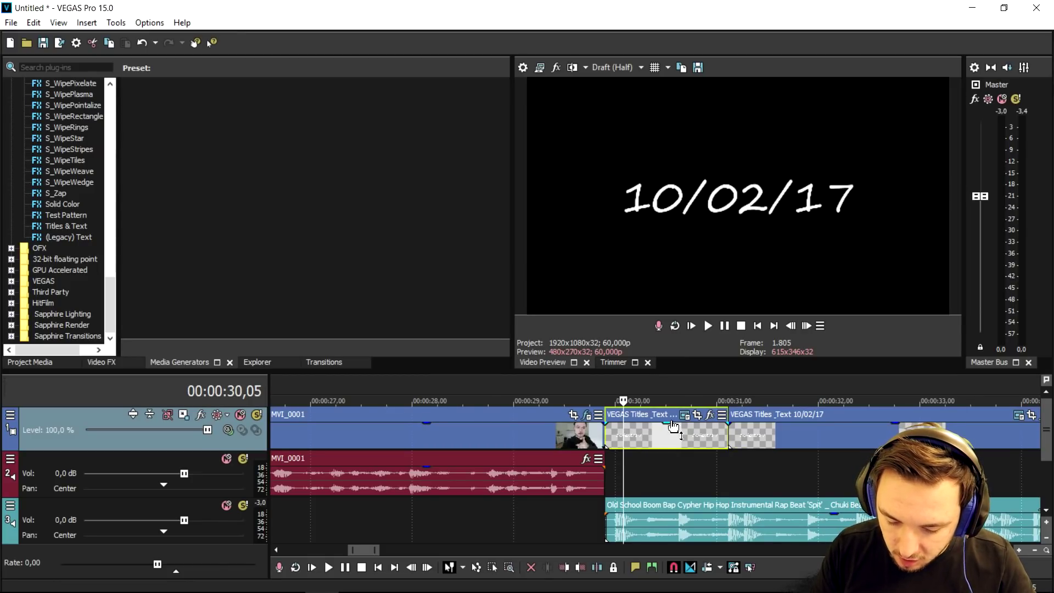
pyautogui.click(698, 417)
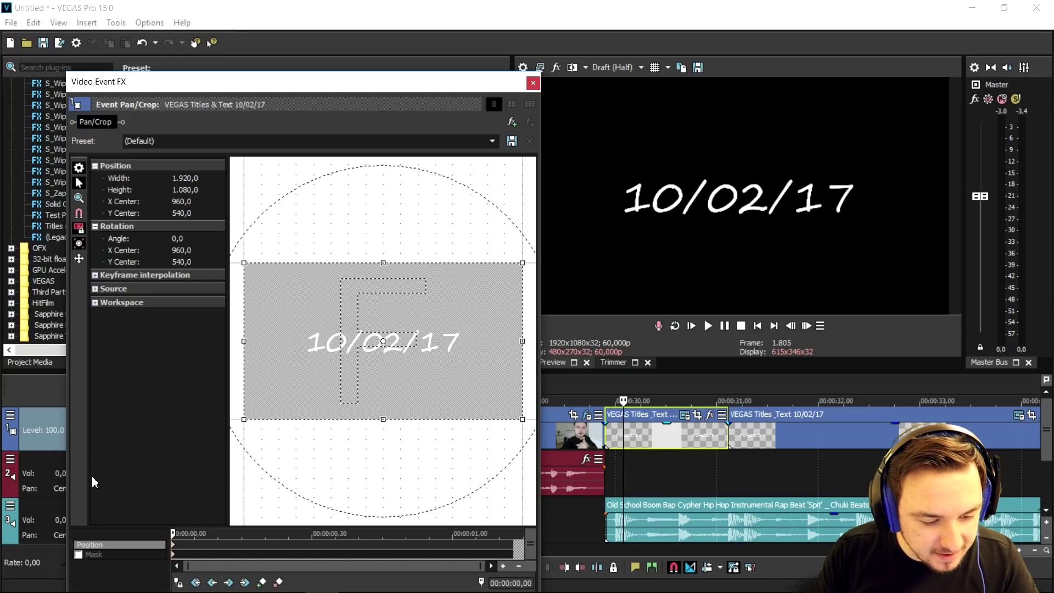
pyautogui.click(78, 555)
pyautogui.click(84, 241)
pyautogui.moveTo(331, 241); pyautogui.dragTo(523, 365)
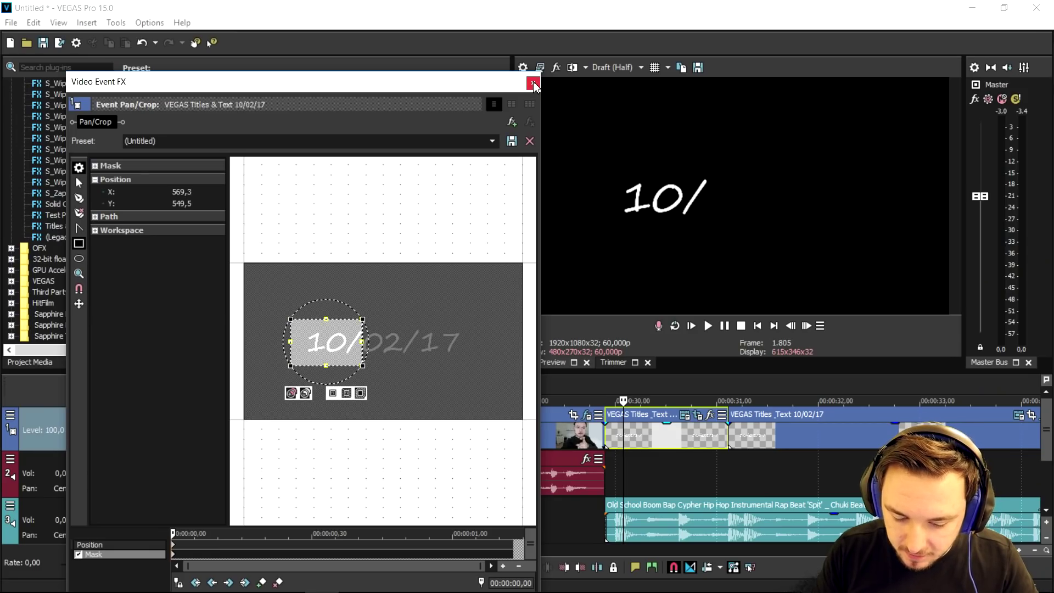
pyautogui.click(533, 83)
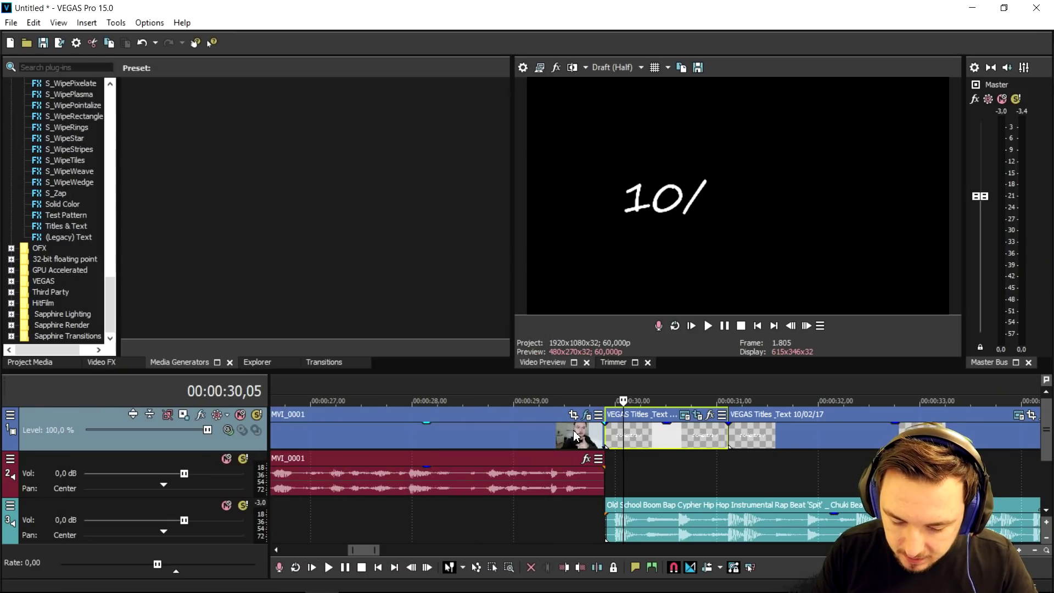
# Play from just before the first title segment to check the "10/" reveal against the music.
pyautogui.click(568, 379)
pyautogui.press('space')
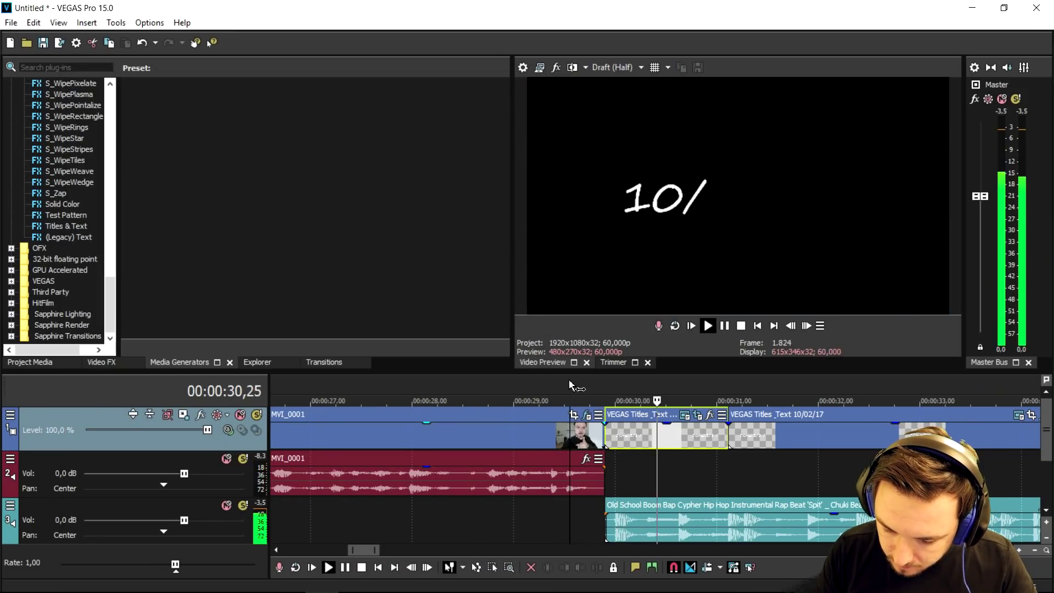
pyautogui.press('space')
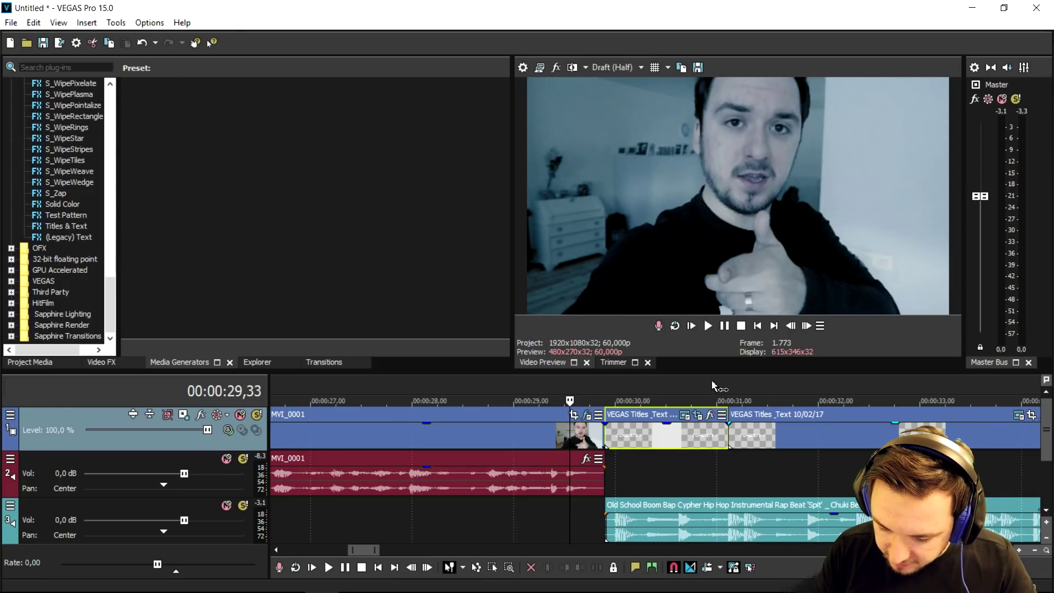
# Find the next music beat by playback and split the second date title segment there, at frame 1.914.
pyautogui.click(712, 380)
pyautogui.scroll(1, 744, 413)
pyautogui.press('space')
pyautogui.scroll(-3, 725, 417)
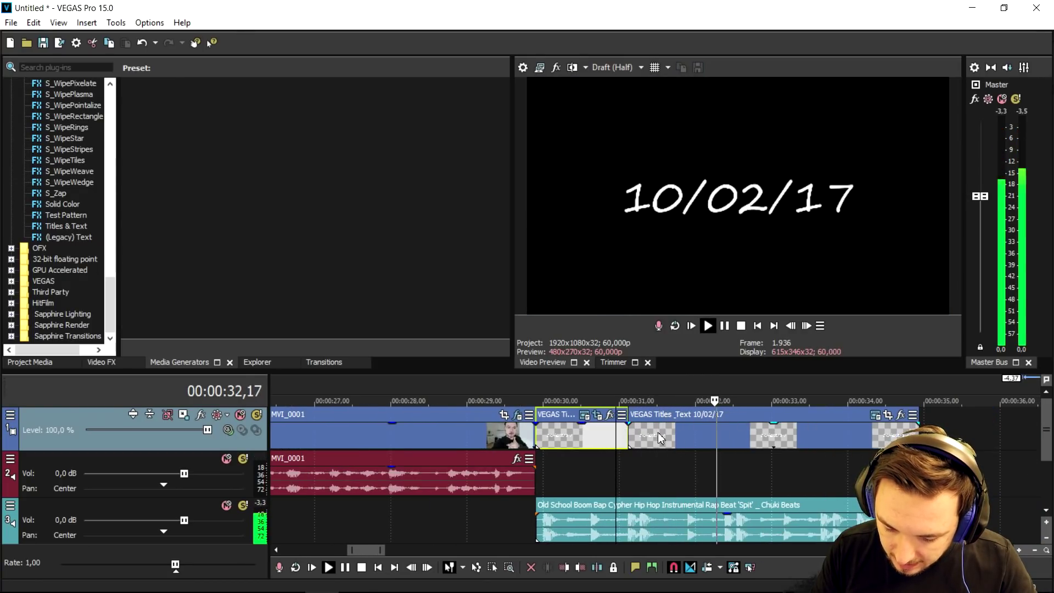
pyautogui.press('space')
pyautogui.click(633, 433)
pyautogui.scroll(2, 729, 459)
pyautogui.press('space')
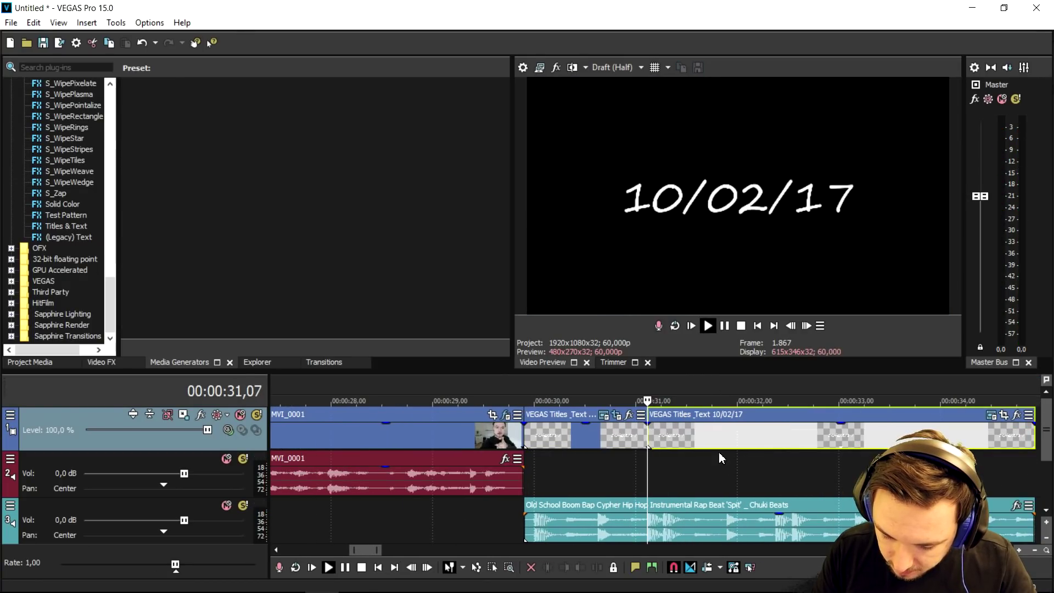
pyautogui.press('Return')
pyautogui.press('s')
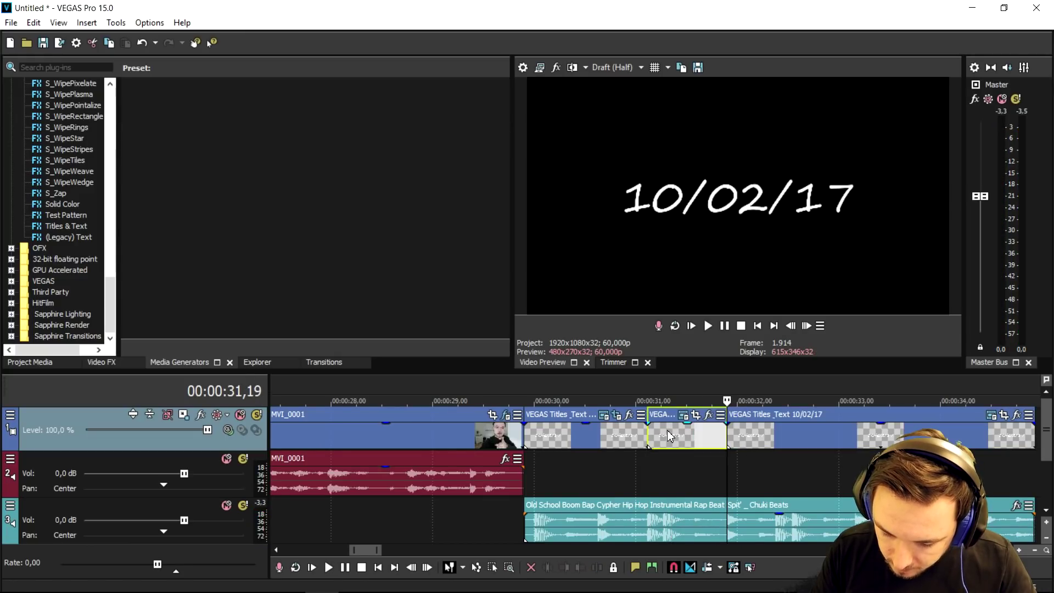
# Add a rectangular Pan/Crop mask around "10/02/" in the second date title segment.
pyautogui.click(695, 418)
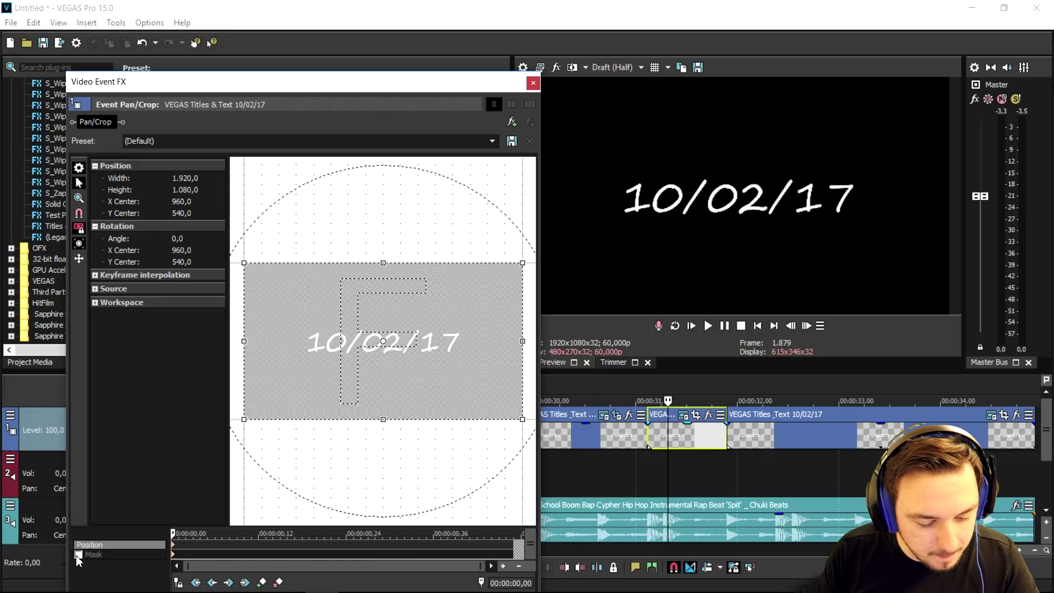
pyautogui.click(78, 555)
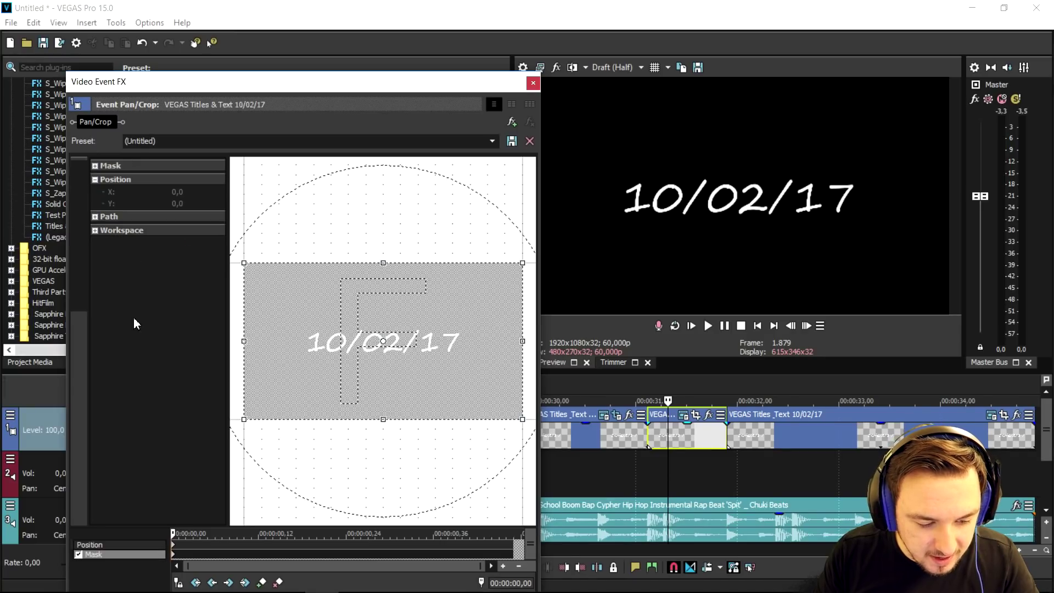
pyautogui.moveTo(292, 324); pyautogui.dragTo(407, 369)
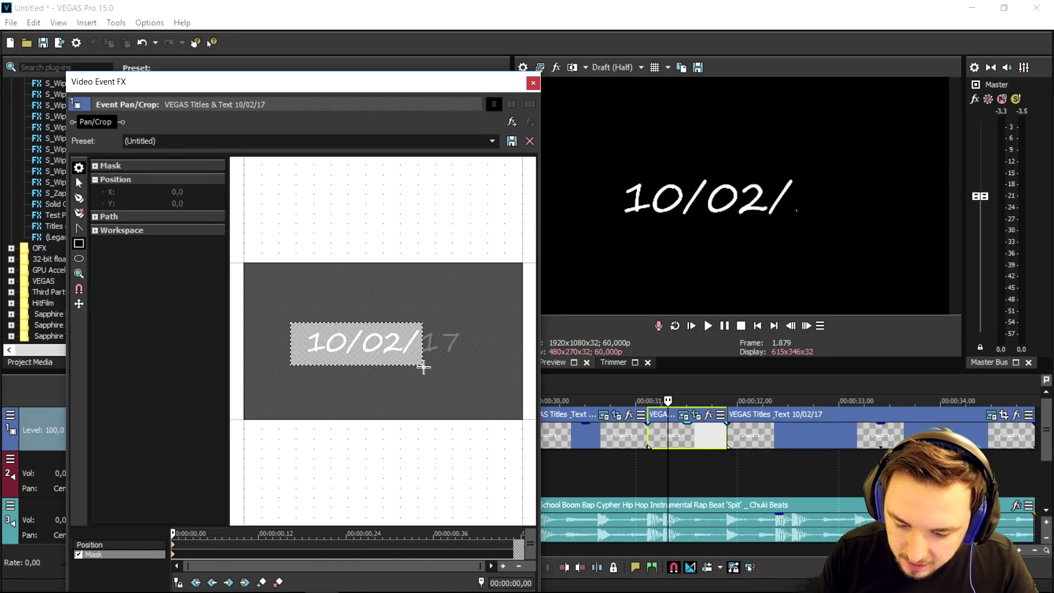
pyautogui.click(533, 82)
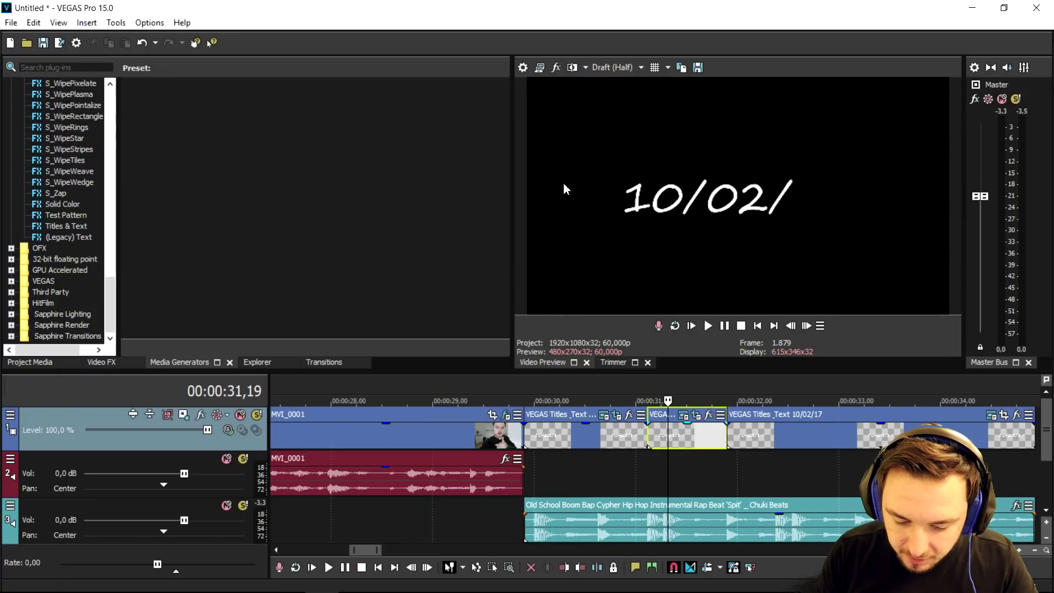
# Play from the end of the video clip to check the "10/" and "10/02/" segments against the beats.
pyautogui.click(449, 381)
pyautogui.press('space')
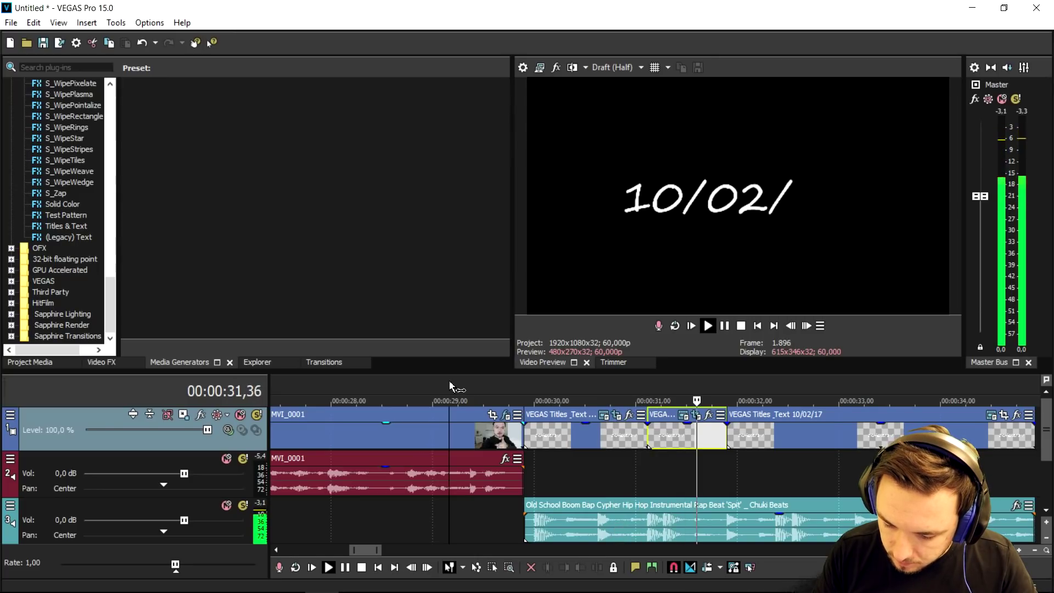
pyautogui.press('space')
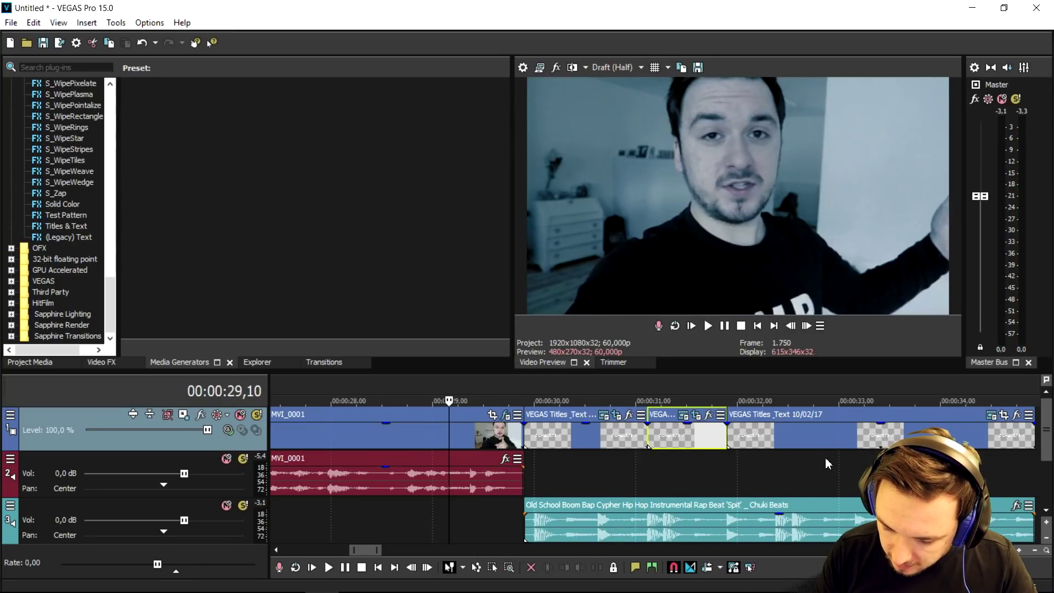
# Play through the last date title segment to find the music beat where the date display should end.
pyautogui.click(692, 379)
pyautogui.scroll(2, 784, 425)
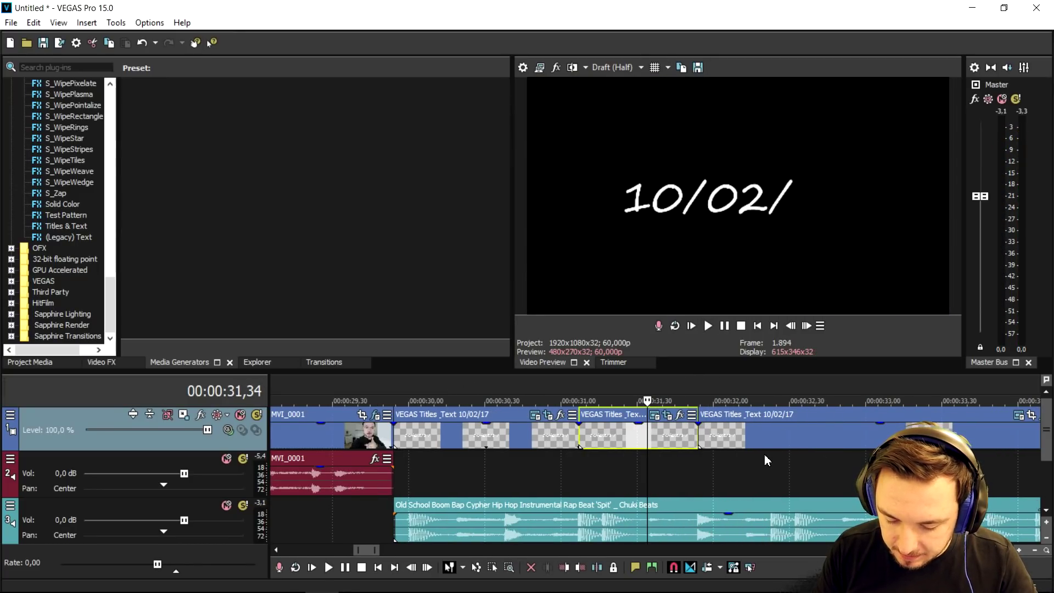
pyautogui.click(668, 392)
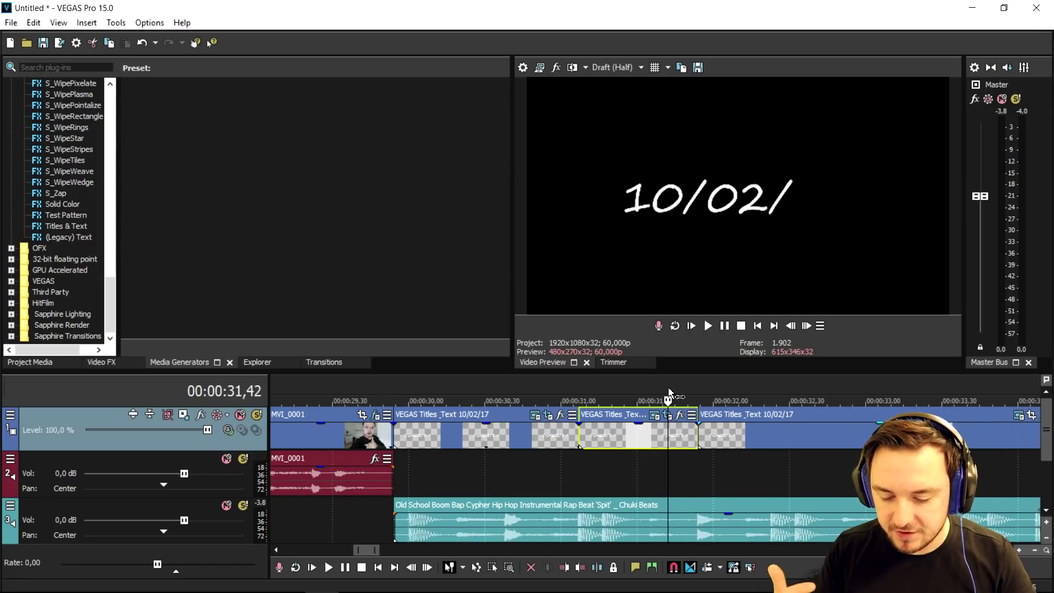
pyautogui.press('space')
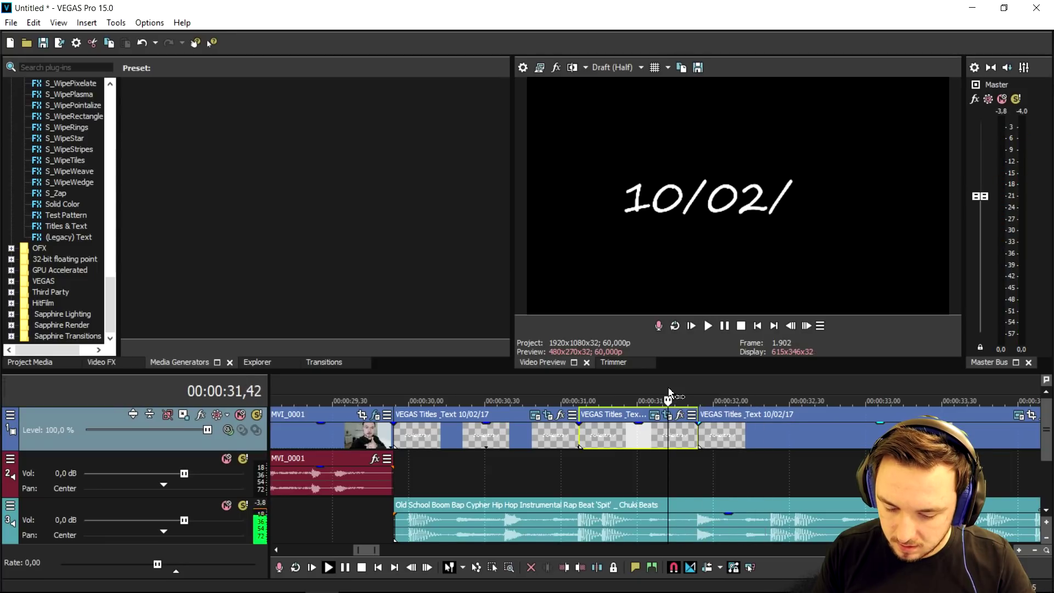
pyautogui.press('space')
pyautogui.click(741, 518)
pyautogui.press('space')
pyautogui.press('space')
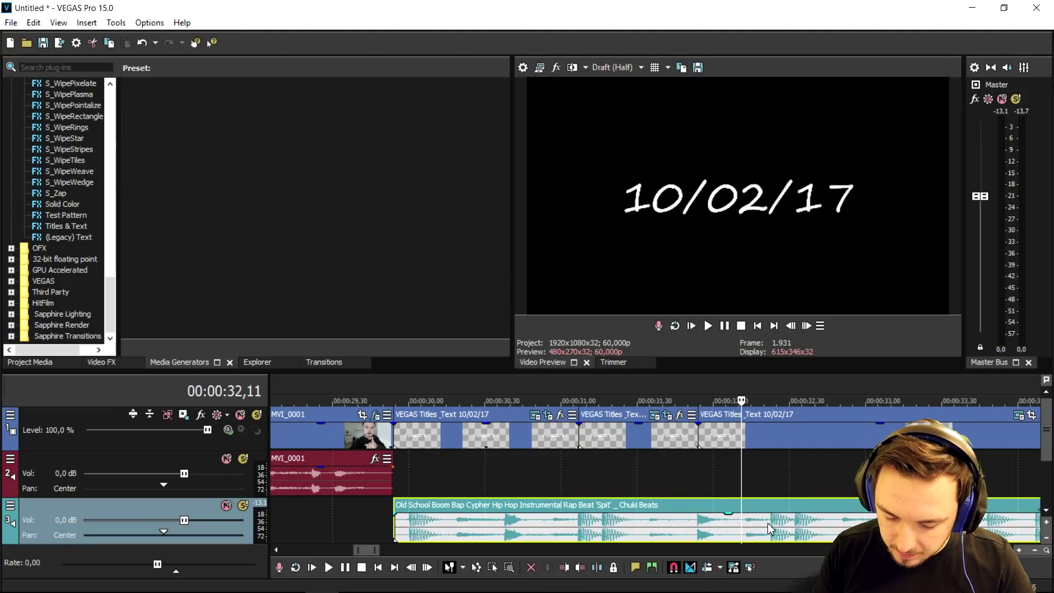
# Split the music and the last date title segment at frame 1.941 and delete the remainder of both.
pyautogui.click(765, 519)
pyautogui.press('s')
pyautogui.scroll(-1, 765, 519)
pyautogui.press('Delete')
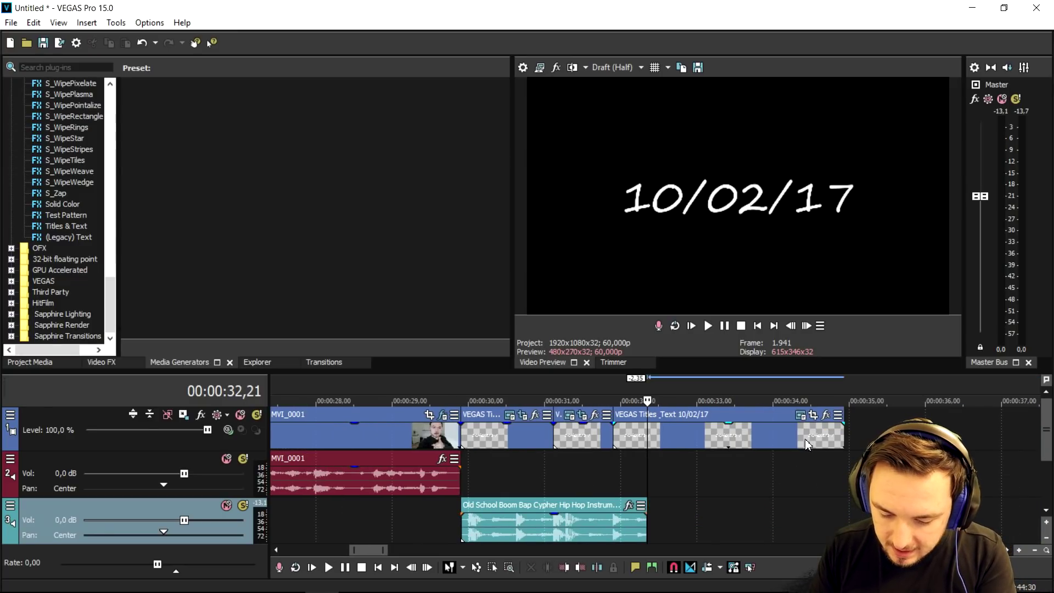
pyautogui.click(658, 433)
pyautogui.press('s')
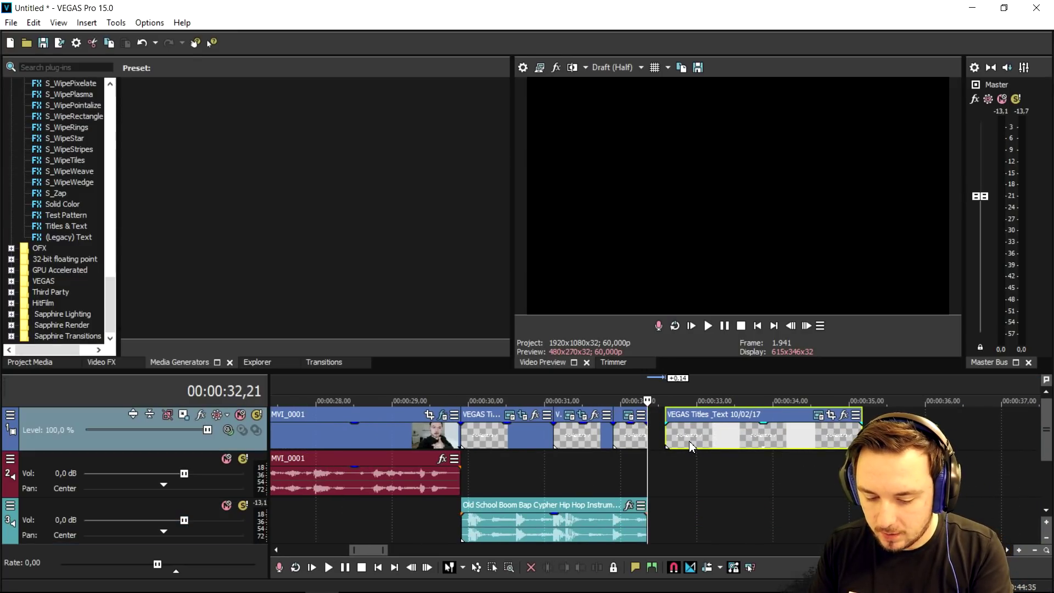
pyautogui.press('Delete')
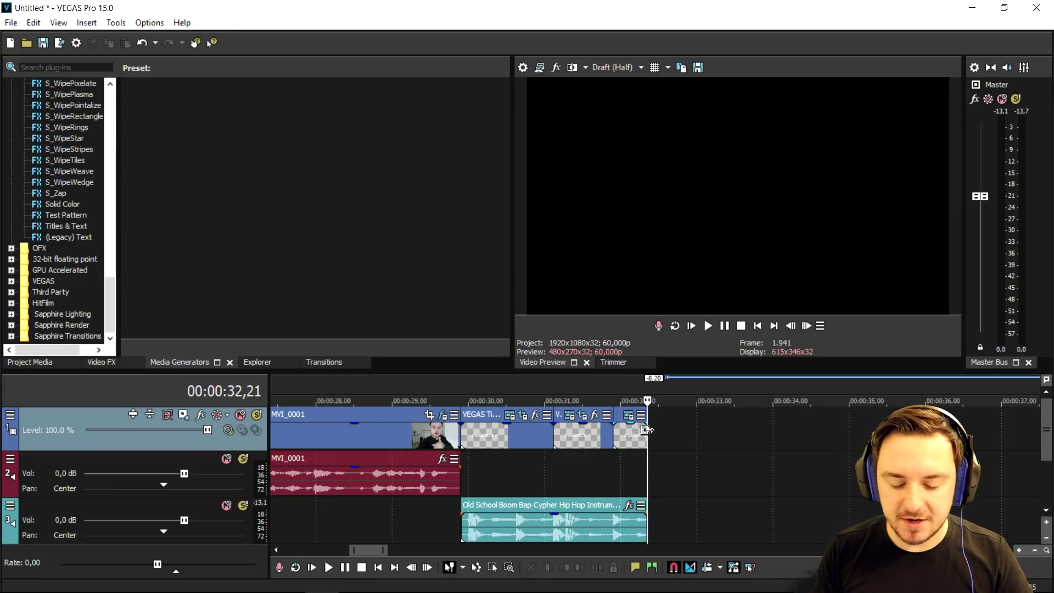
# Move the following MVI_0001 clip against the end of the date title and play across the whole date sequence.
pyautogui.scroll(-2, 652, 437)
pyautogui.moveTo(1013, 434); pyautogui.dragTo(690, 434)
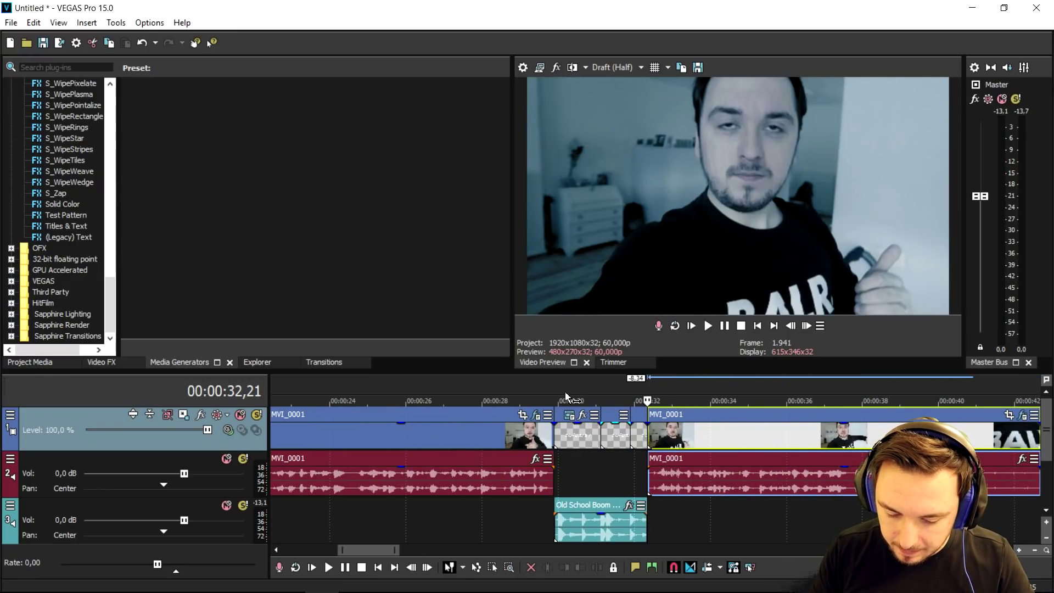
pyautogui.click(505, 384)
pyautogui.scroll(2, 581, 396)
pyautogui.press('space')
pyautogui.scroll(-2, 640, 410)
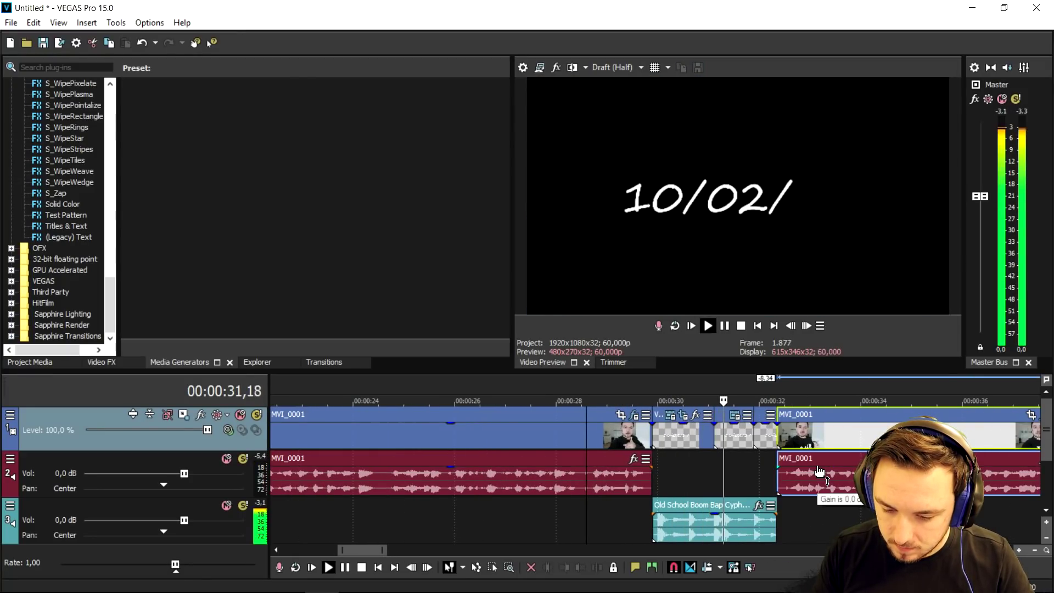
pyautogui.press('space')
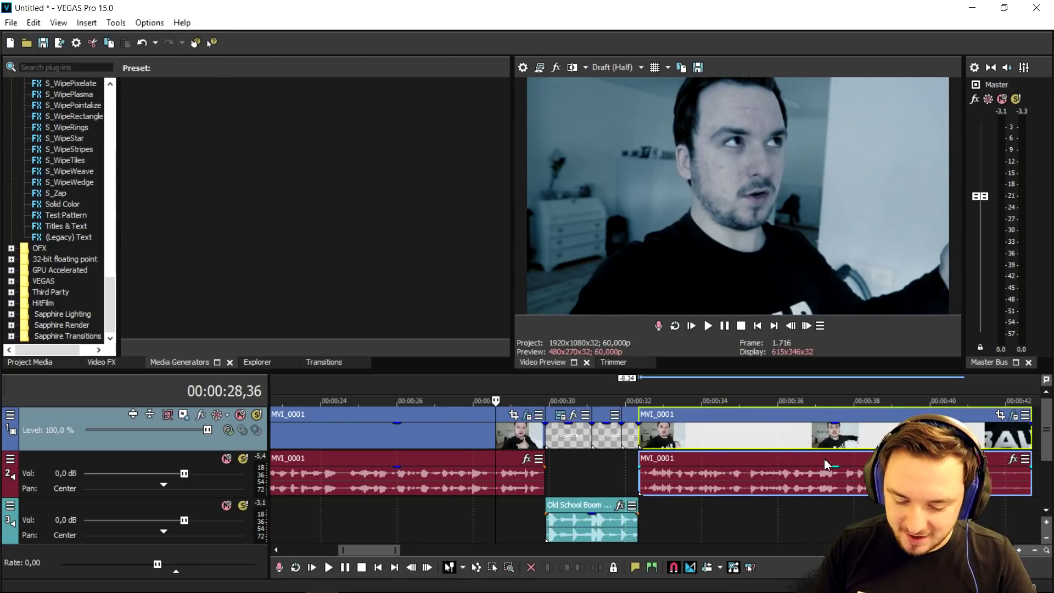
# Insert a new video track above the footage and place the "Logan paul" comment image on it at 00:00:10,36.
pyautogui.scroll(-4, 647, 415)
pyautogui.rightClick(820, 422)
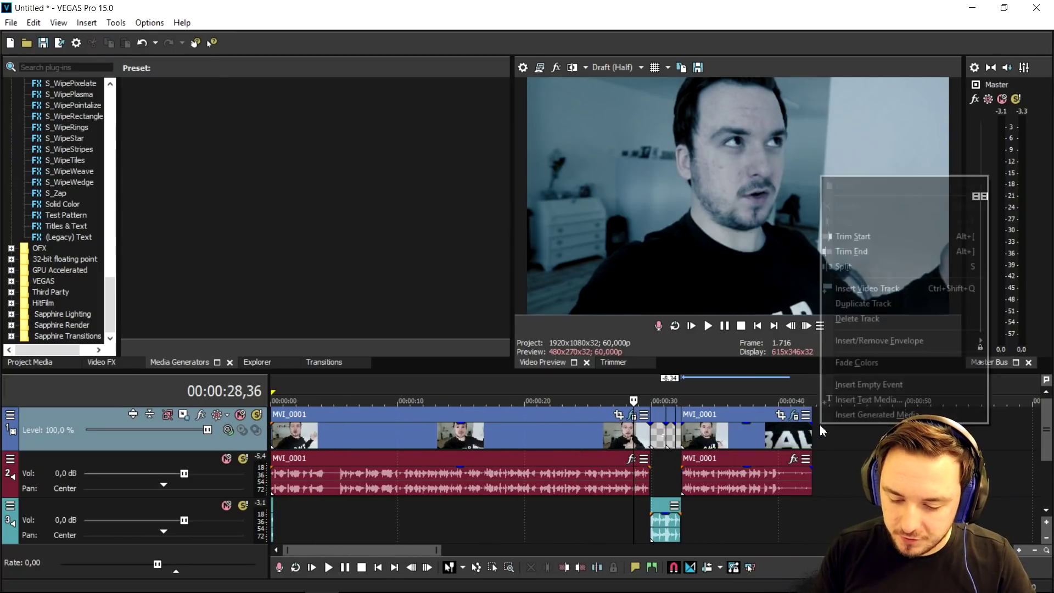
pyautogui.click(900, 295)
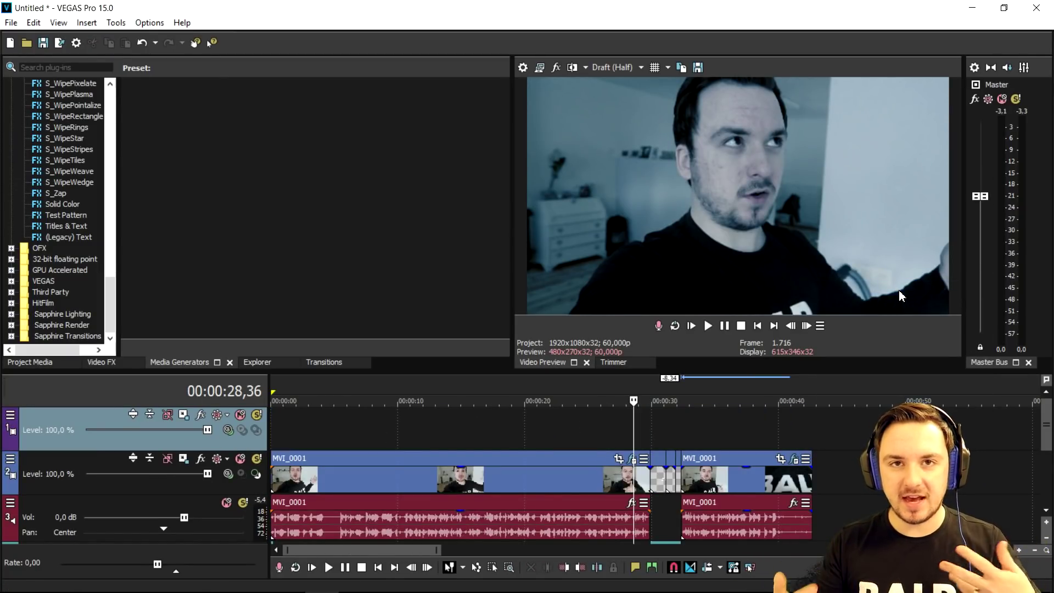
pyautogui.click(405, 426)
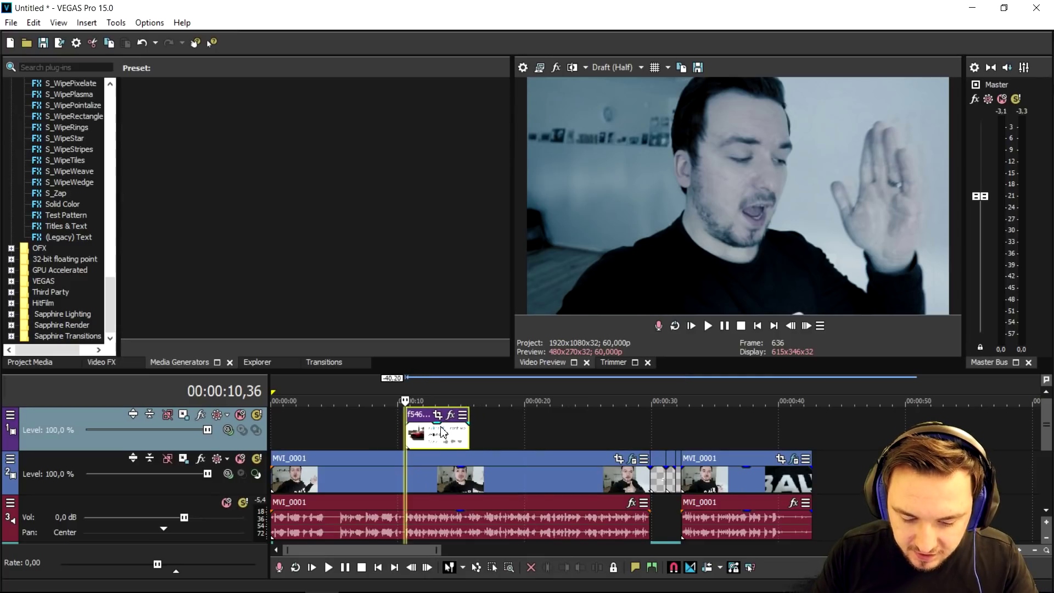
# Find the spoken cue by playback and move the comment image to start at about 15.5 seconds.
pyautogui.scroll(4, 482, 426)
pyautogui.press('space')
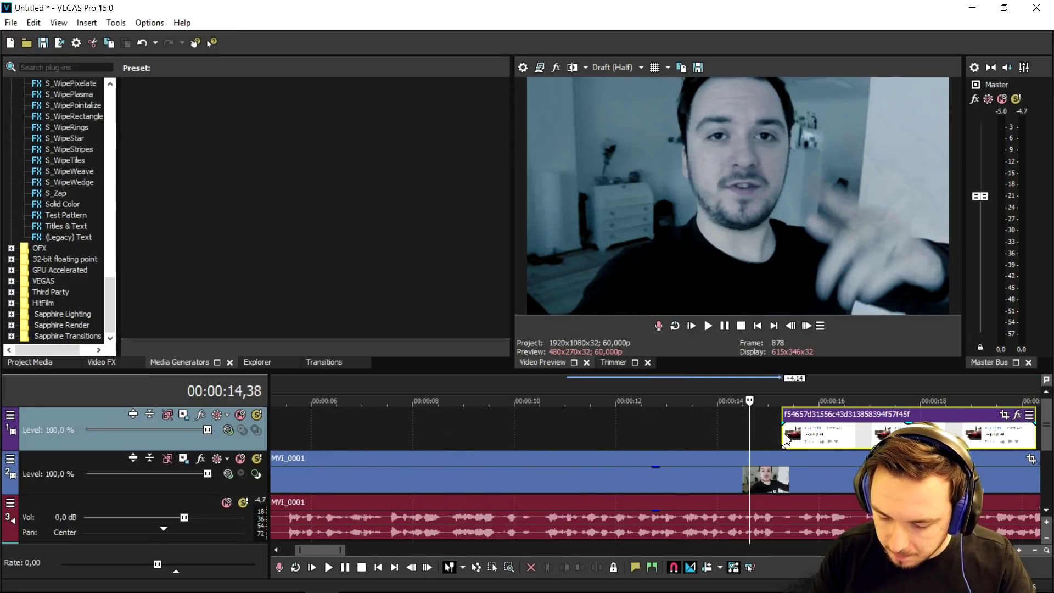
pyautogui.click(768, 430)
pyautogui.scroll(3, 773, 428)
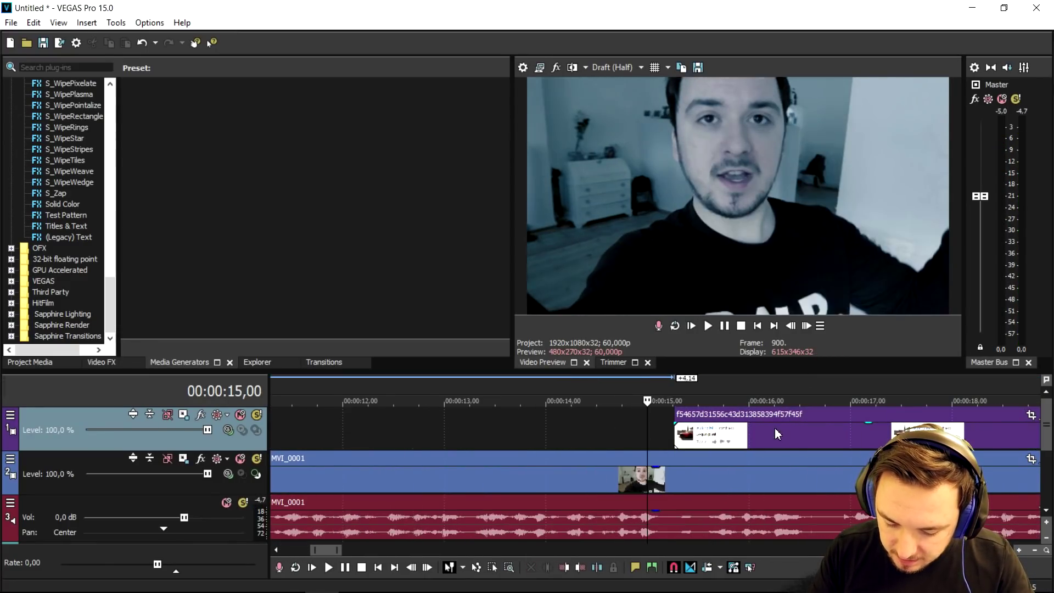
pyautogui.press('space')
pyautogui.moveTo(742, 431); pyautogui.dragTo(768, 433)
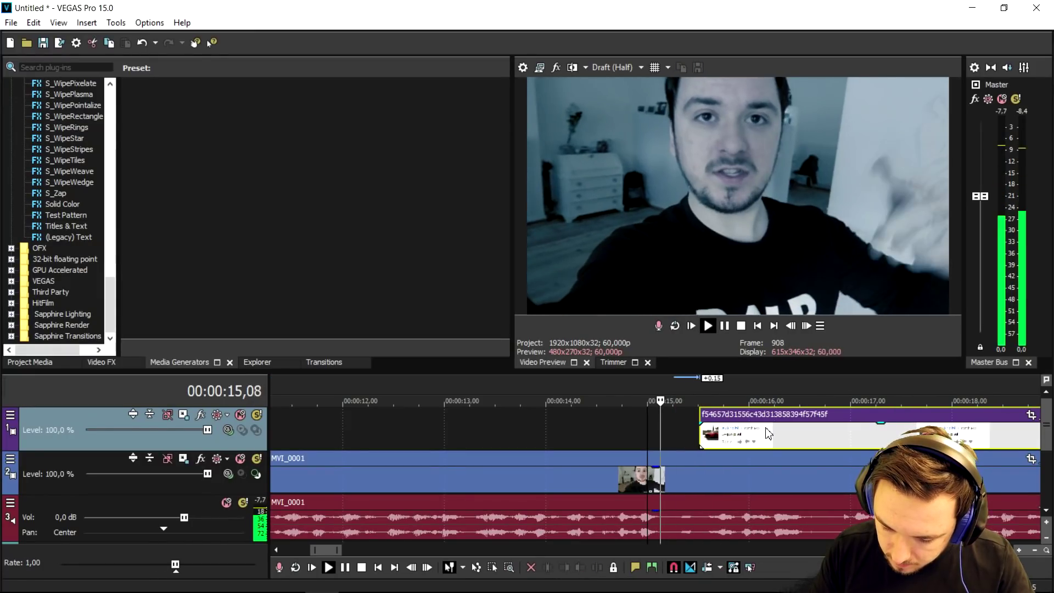
pyautogui.press('space')
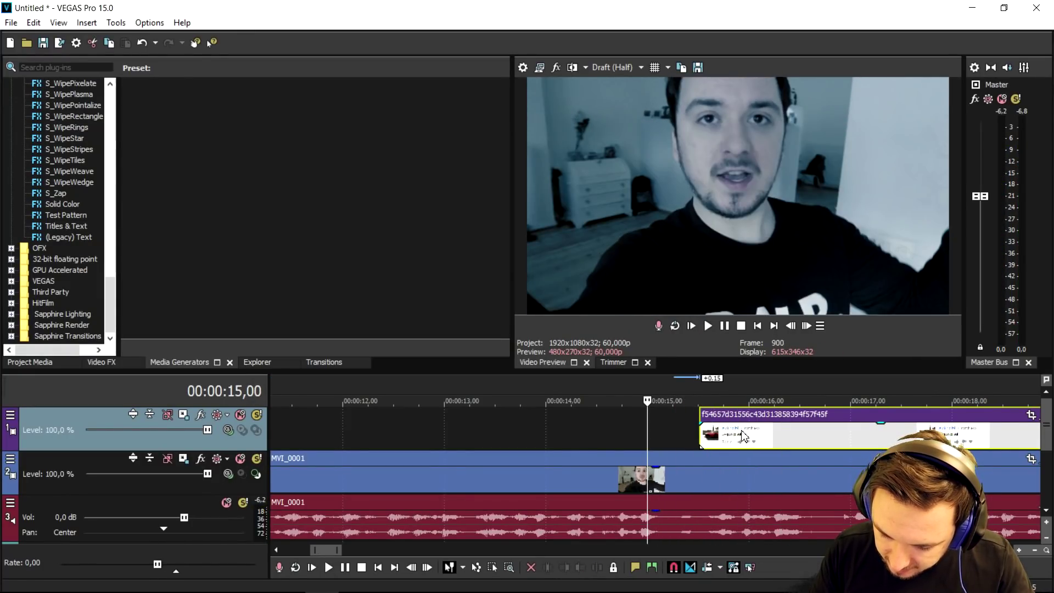
# Shrink the comment image with Track Motion to about 572 by 322.
pyautogui.click(738, 436)
pyautogui.scroll(-1, 739, 436)
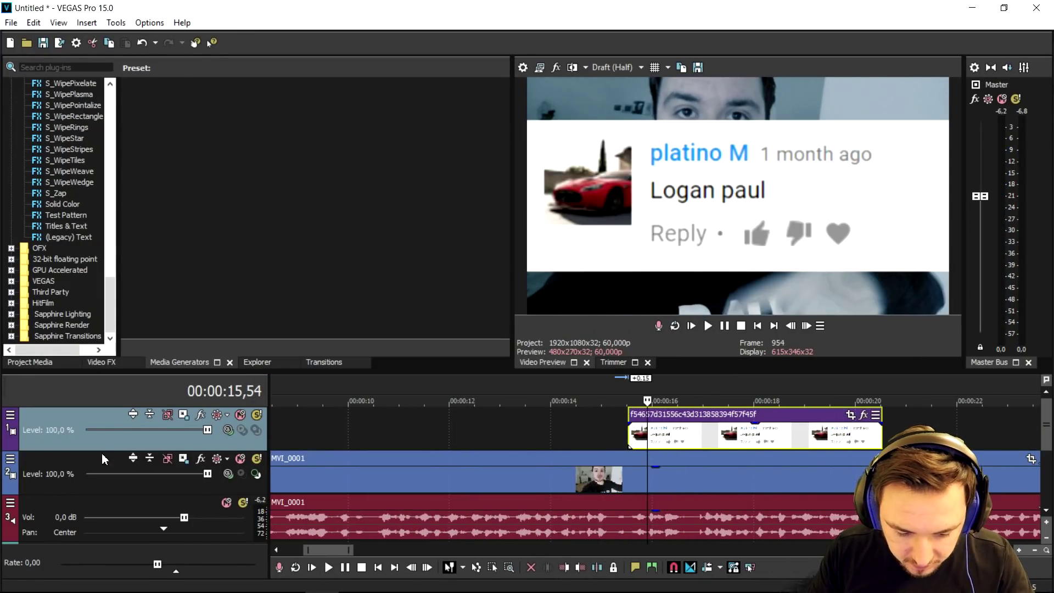
pyautogui.click(183, 414)
pyautogui.moveTo(635, 117); pyautogui.dragTo(651, 331)
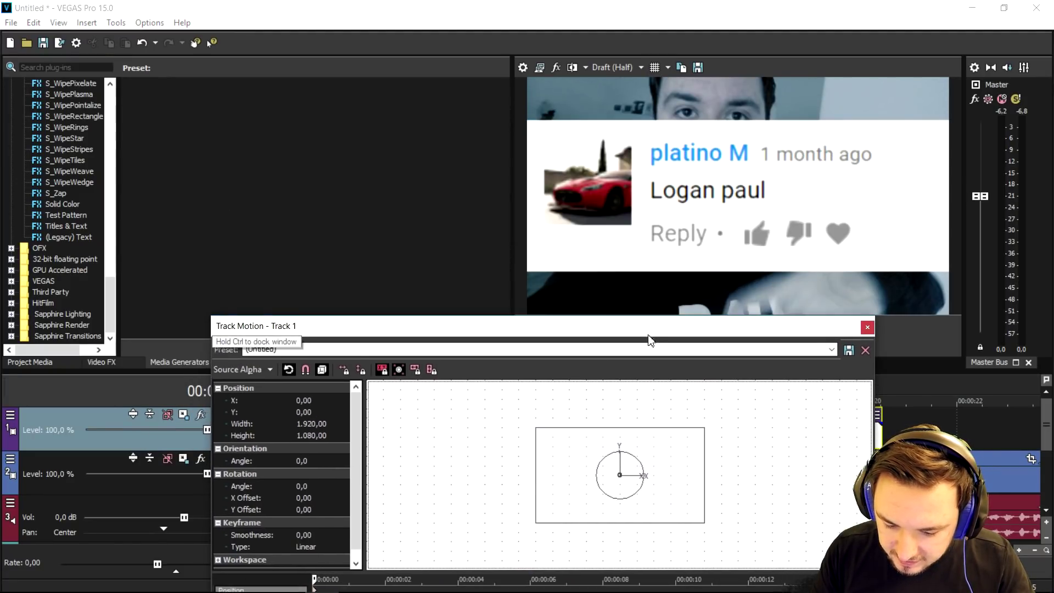
pyautogui.moveTo(704, 428); pyautogui.dragTo(599, 455)
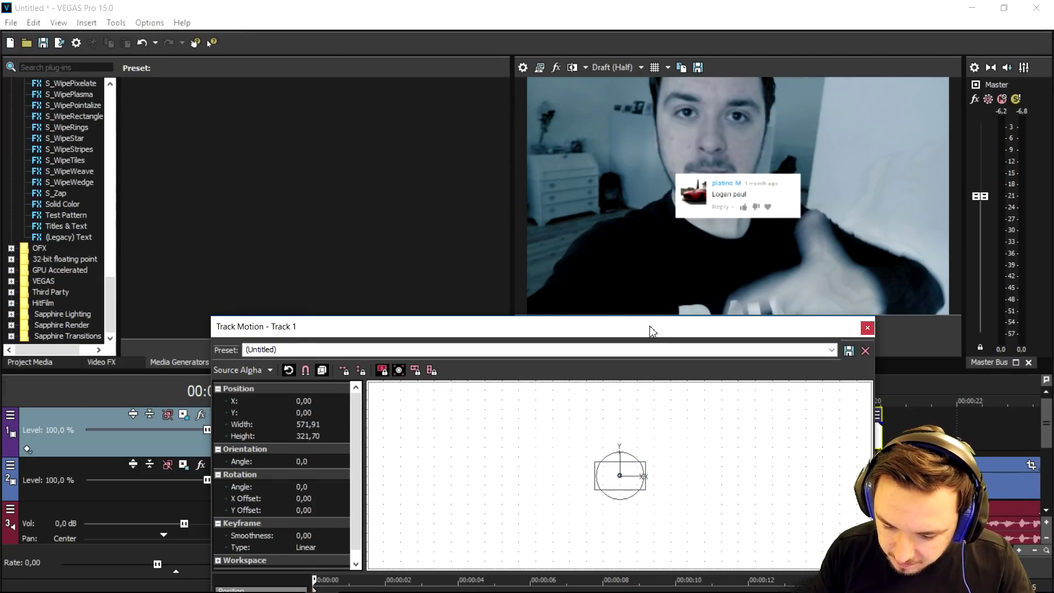
# Move the shrunken comment to the lower centre of the frame in Track Motion, at X 0 and Y about -395.
pyautogui.moveTo(651, 328); pyautogui.dragTo(652, 347)
pyautogui.scroll(3, 636, 494)
pyautogui.moveTo(637, 498); pyautogui.dragTo(632, 539)
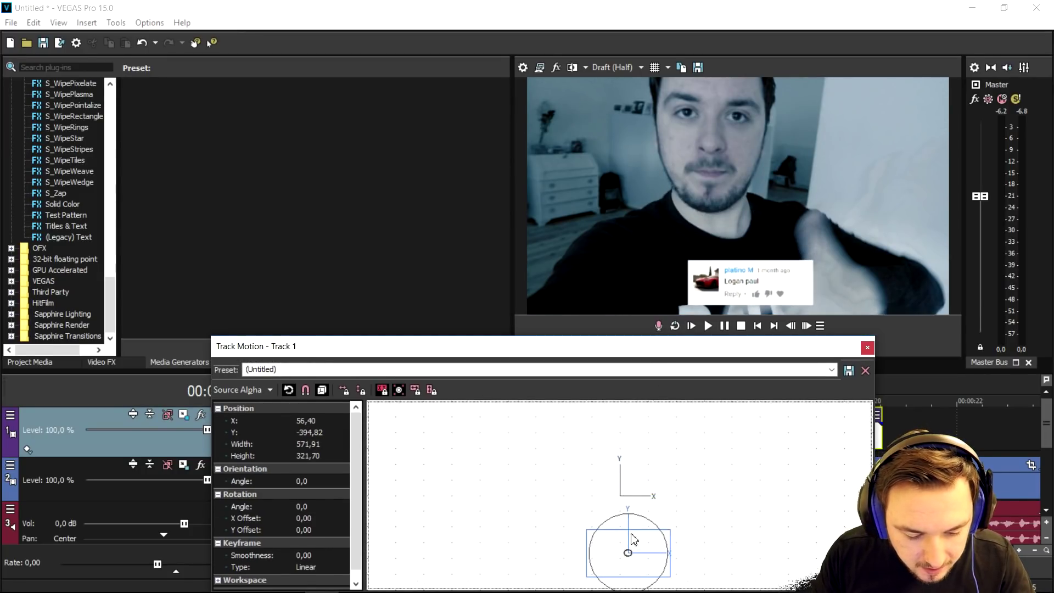
pyautogui.click(312, 420)
pyautogui.click(883, 349)
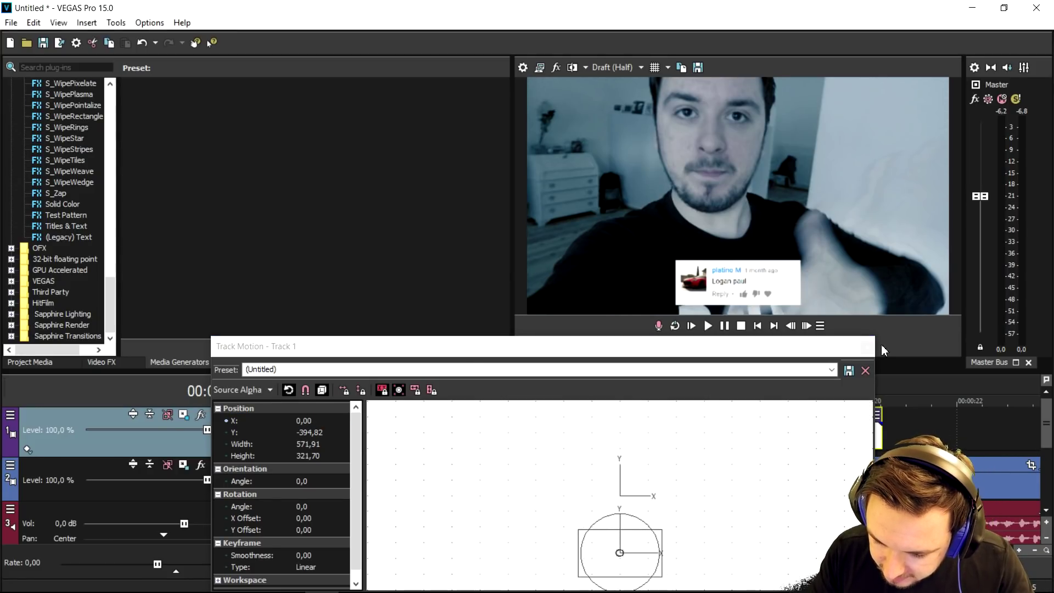
pyautogui.click(867, 348)
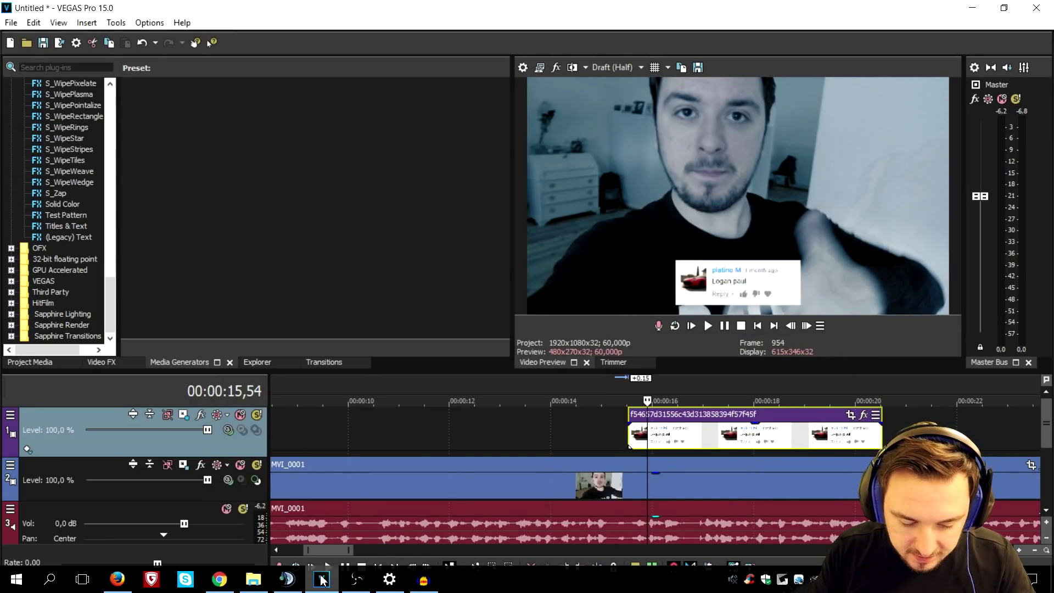
# Add two more comment images on new tracks and use Track Motion to shrink logannnn to about 495 by 278, rotated 4.3°, at the frame's lower left.
pyautogui.moveTo(285, 582)
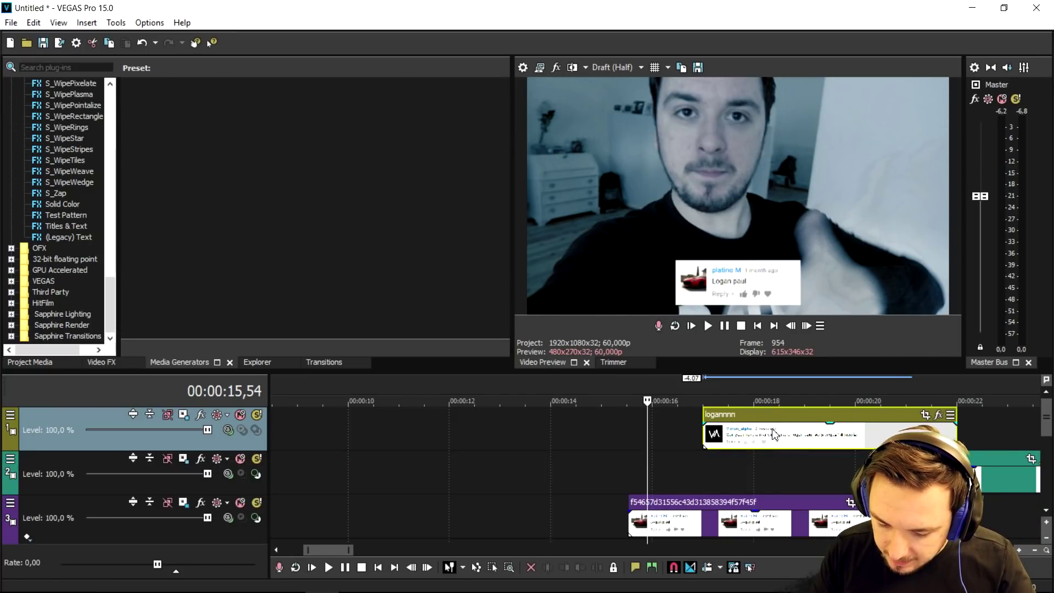
pyautogui.click(184, 414)
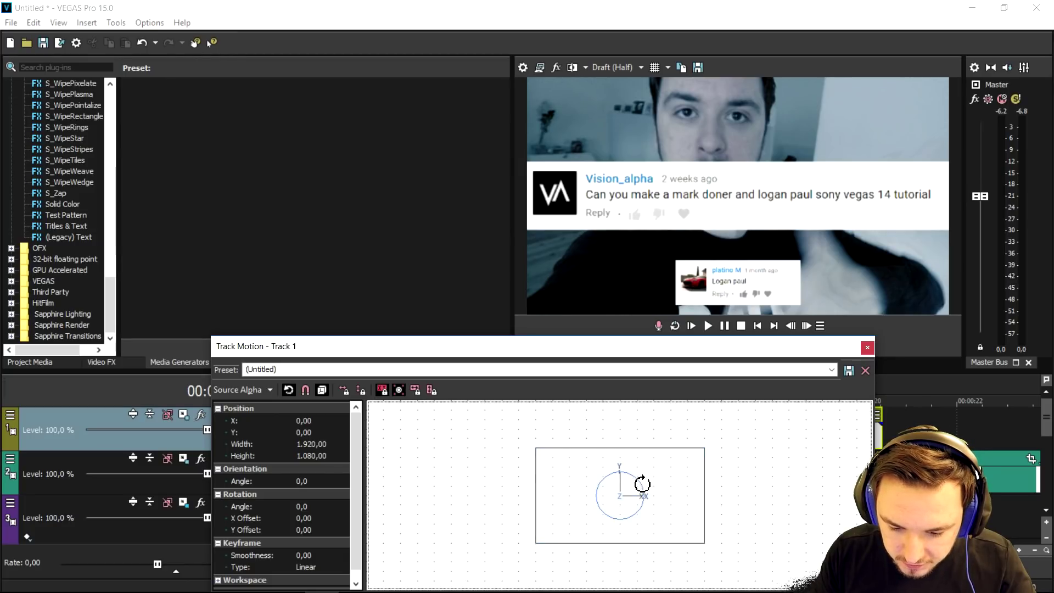
pyautogui.moveTo(644, 484); pyautogui.dragTo(536, 541)
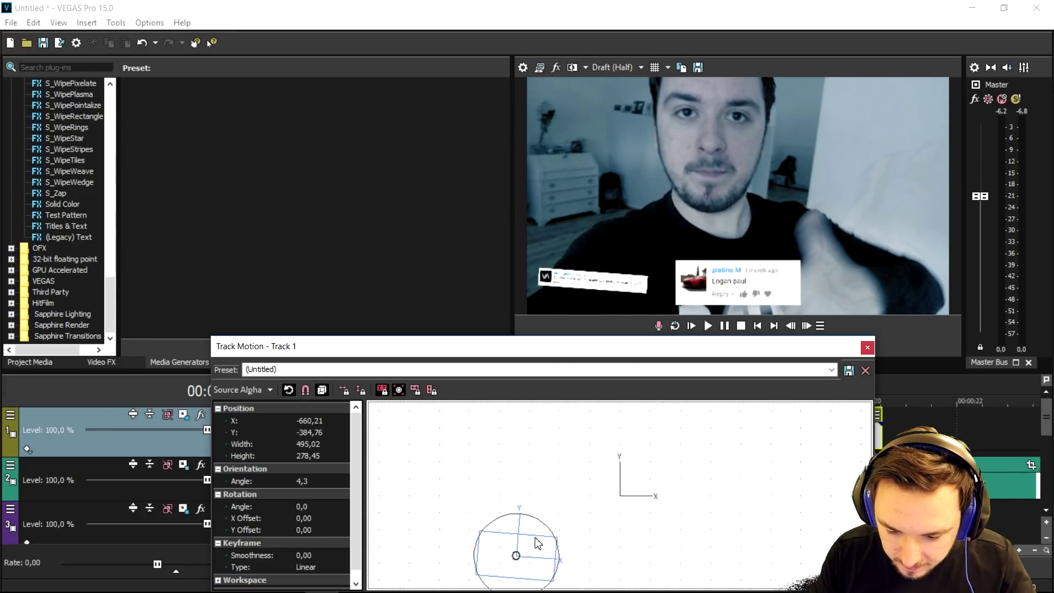
pyautogui.click(867, 348)
# Move logannn over the other comments in time and use Track Motion to make it about 388 by 218, rotated -6.2°, at X 644, Y -371.
pyautogui.moveTo(913, 482); pyautogui.dragTo(745, 482)
pyautogui.click(775, 482)
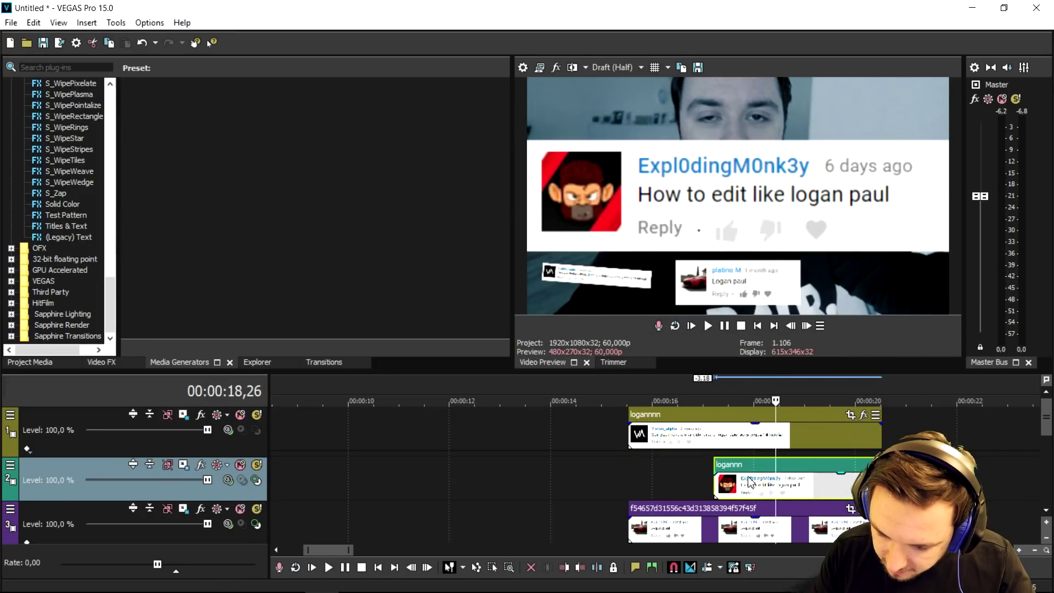
pyautogui.click(189, 466)
pyautogui.moveTo(640, 473); pyautogui.dragTo(682, 566)
pyautogui.scroll(3, 572, 505)
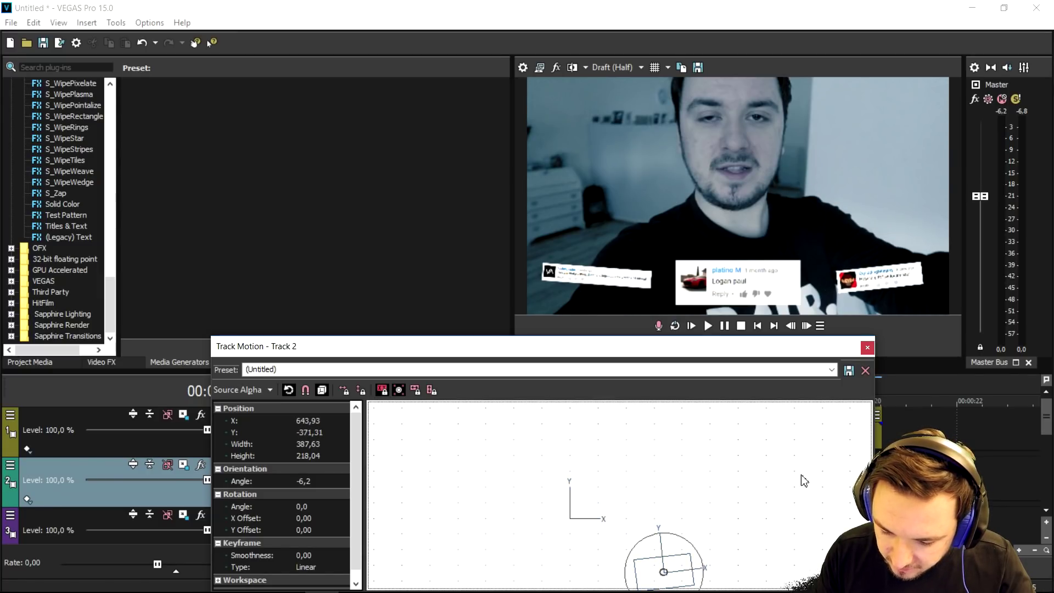
pyautogui.click(867, 347)
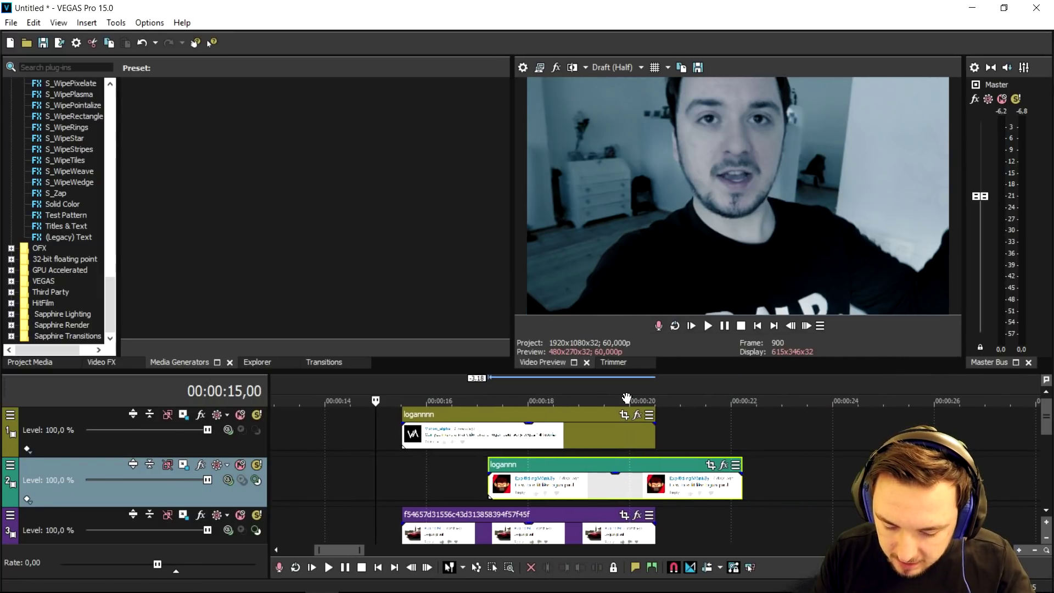
# Play from 00:00:15,00 to check the comment images' timing against the speech.
pyautogui.hscroll(-2, 387, 433)
pyautogui.scroll(-2, 387, 433)
pyautogui.scroll(-4, 387, 433)
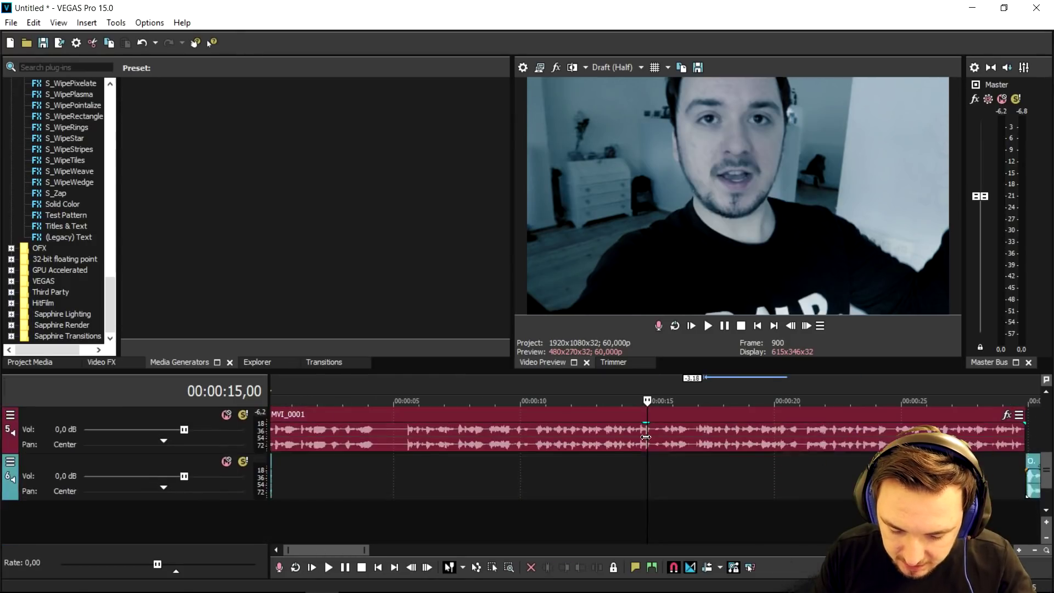
pyautogui.scroll(3, 801, 456)
pyautogui.scroll(2, 806, 456)
pyautogui.press('space')
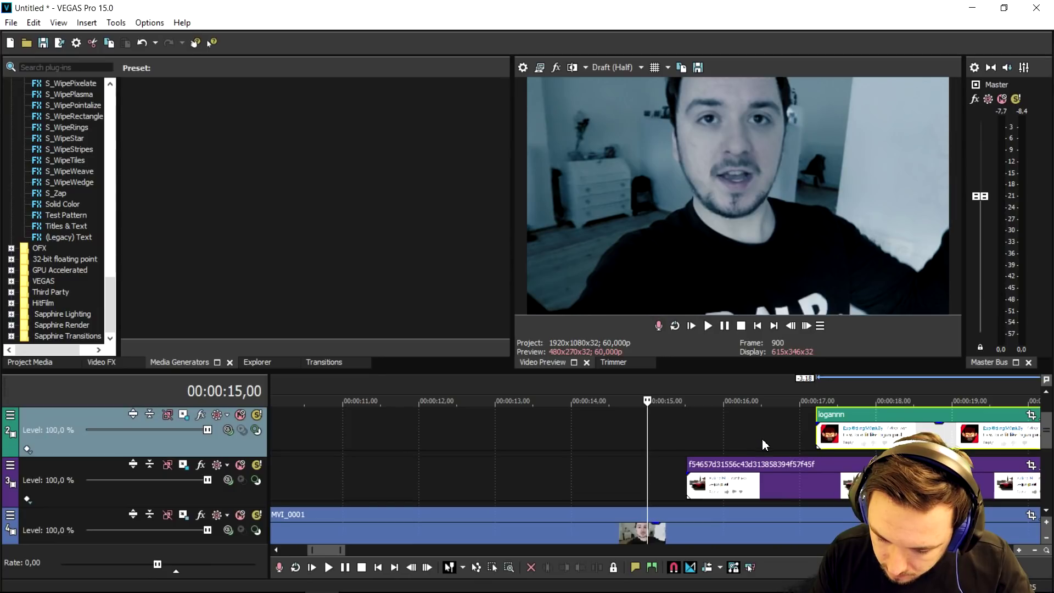
pyautogui.press('space')
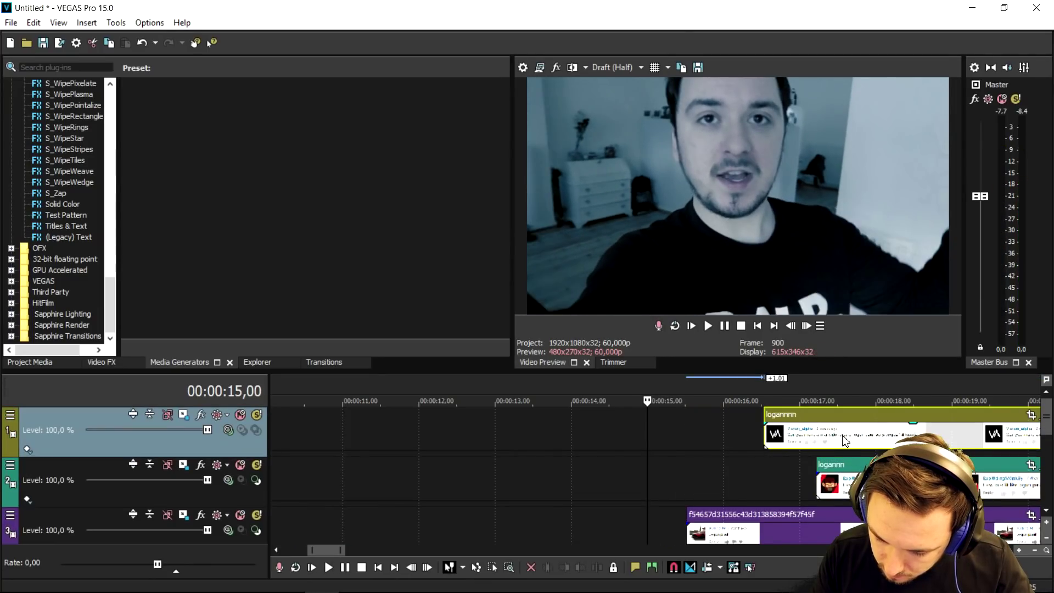
# Shift logannnn to start at about 16 seconds and logannn at about 16.3 seconds, checking the staggered appearance by playback.
pyautogui.press('space')
pyautogui.moveTo(834, 439); pyautogui.dragTo(794, 439)
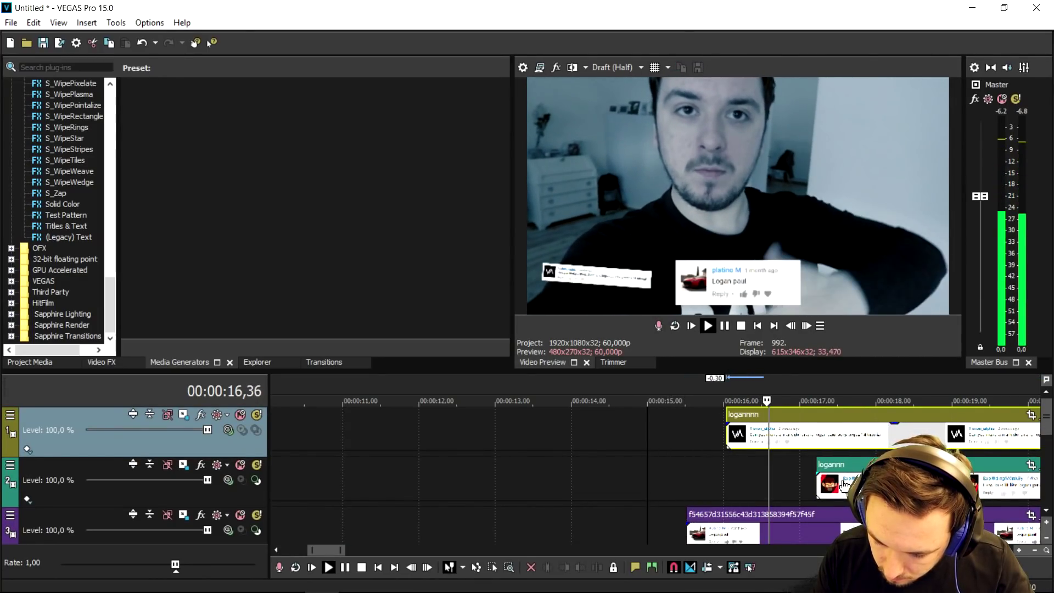
pyautogui.moveTo(848, 490); pyautogui.dragTo(790, 483)
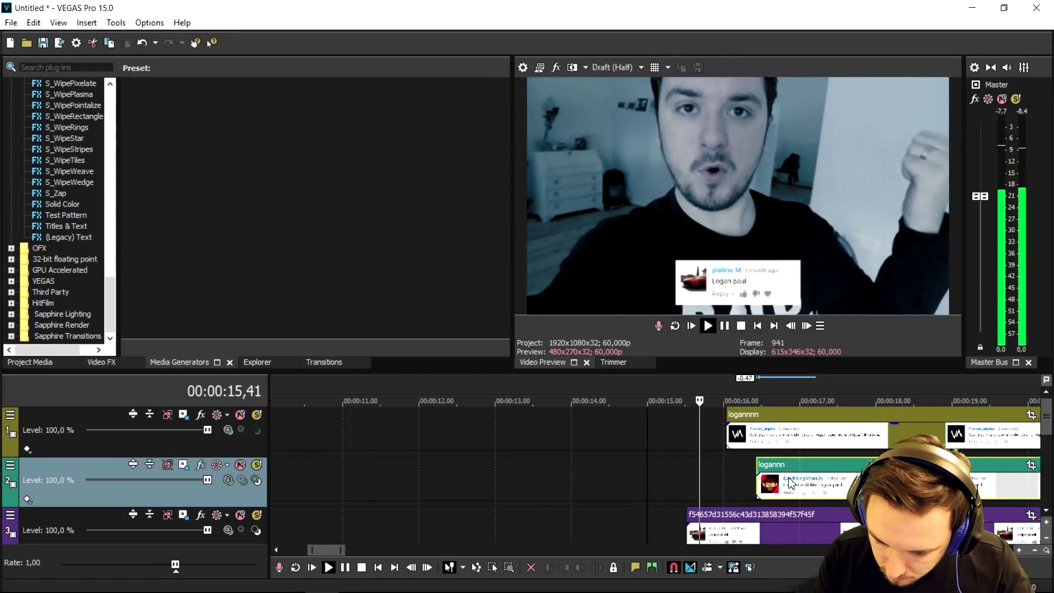
pyautogui.press('space')
pyautogui.moveTo(785, 443); pyautogui.dragTo(781, 443)
pyautogui.moveTo(796, 485); pyautogui.dragTo(787, 490)
pyautogui.press('space')
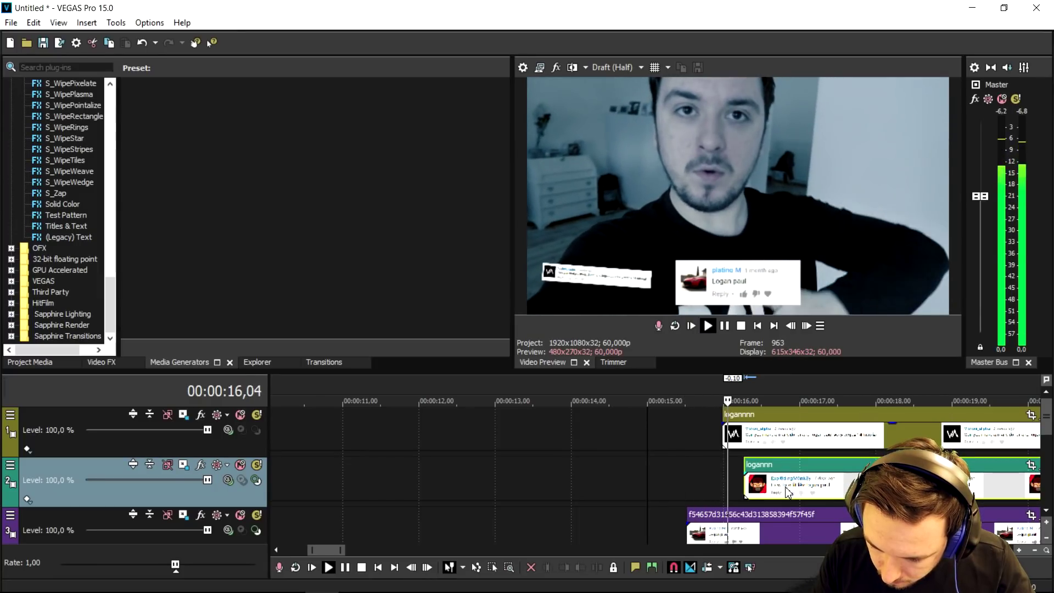
# Split the MVI_0001 clip with its audio and all three comment images at 00:00:16,34.
pyautogui.press('space')
pyautogui.scroll(-2, 776, 478)
pyautogui.click(765, 525)
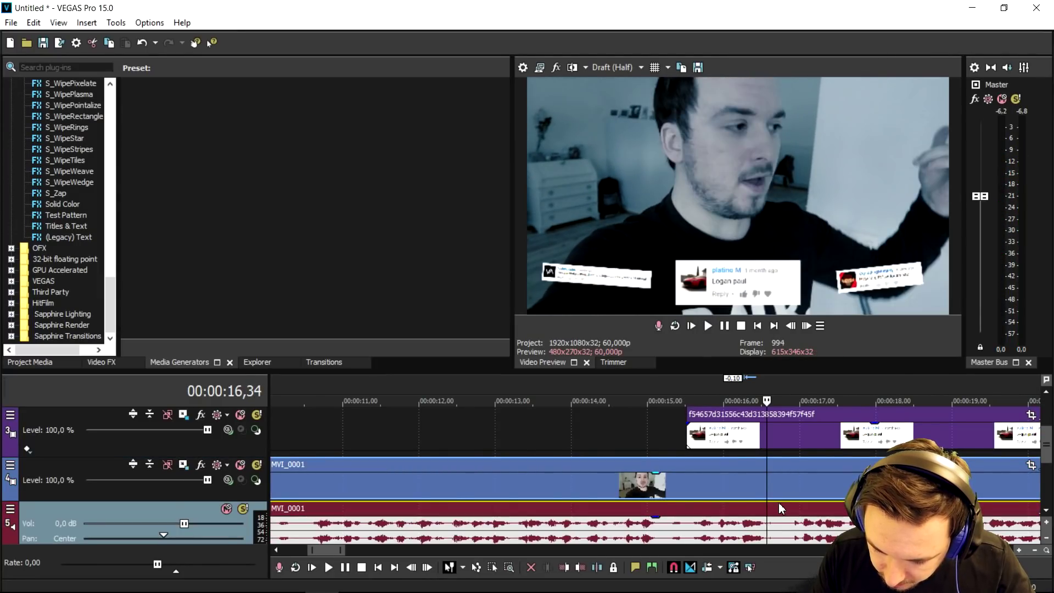
pyautogui.click(769, 435)
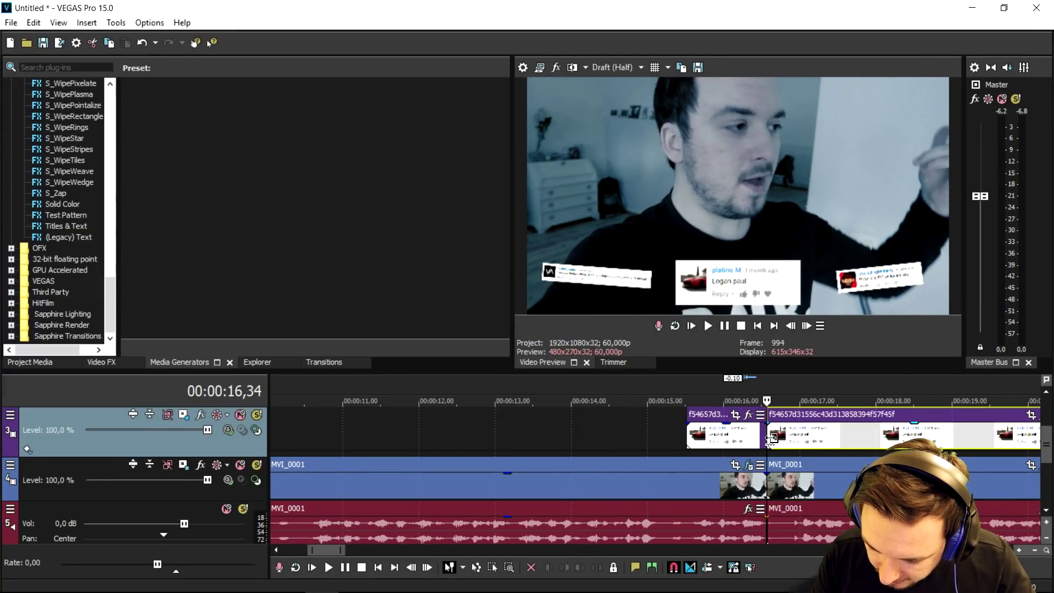
pyautogui.scroll(1, 768, 436)
pyautogui.click(767, 435)
pyautogui.press('s')
pyautogui.scroll(1, 768, 435)
pyautogui.click(768, 437)
pyautogui.press('s')
# Delete the parts of all three comment images that follow the split.
pyautogui.click(795, 434)
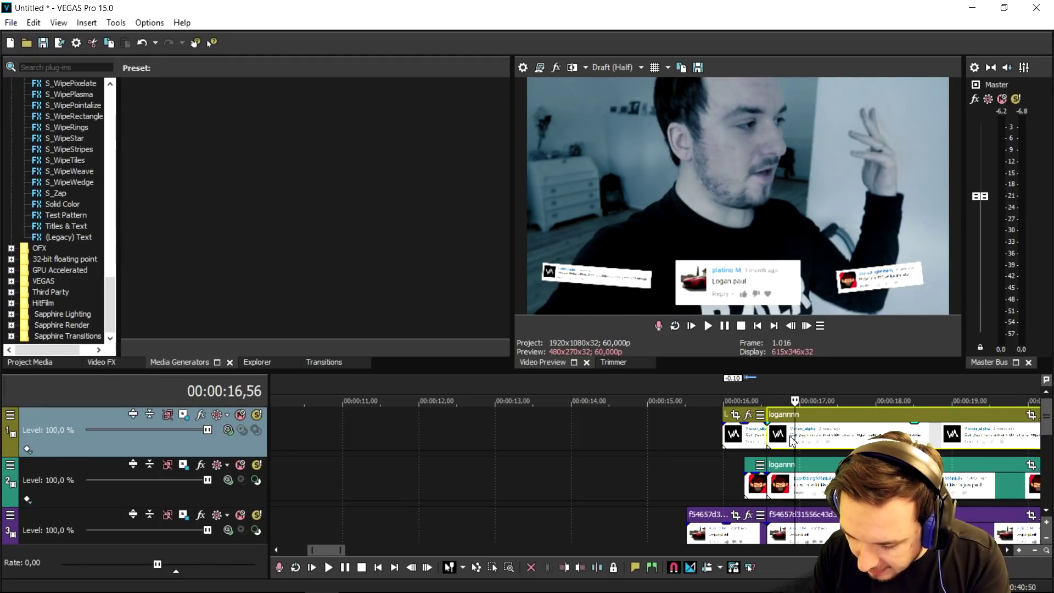
pyautogui.press('Delete')
pyautogui.click(805, 467)
pyautogui.click(810, 509)
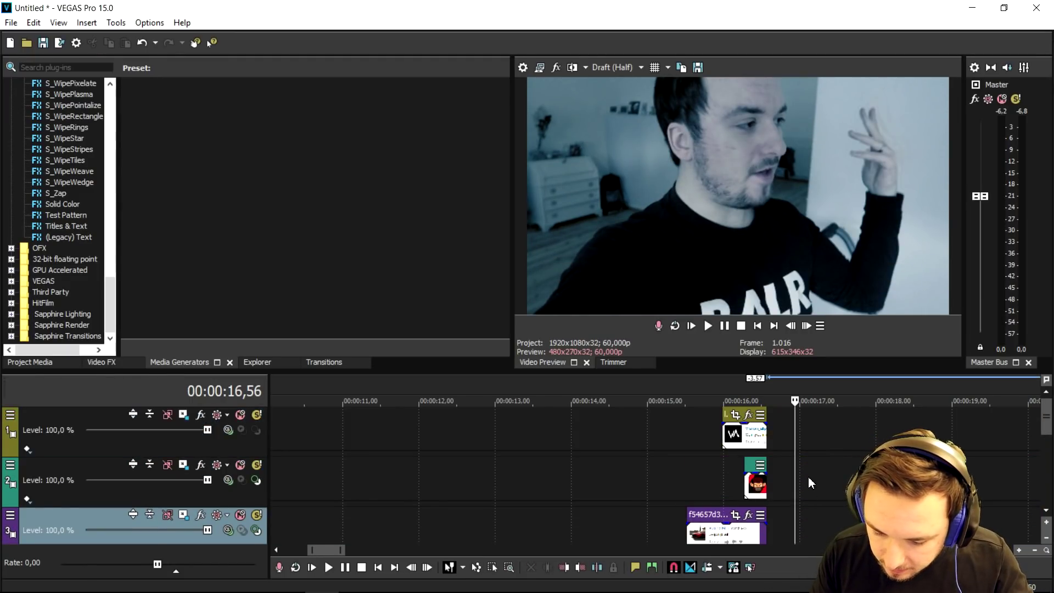
# Split MVI_0001 at 00:00:17,01, delete the short section before it, and move the remaining clip back to close the gap.
pyautogui.scroll(-3, 808, 476)
pyautogui.click(800, 478)
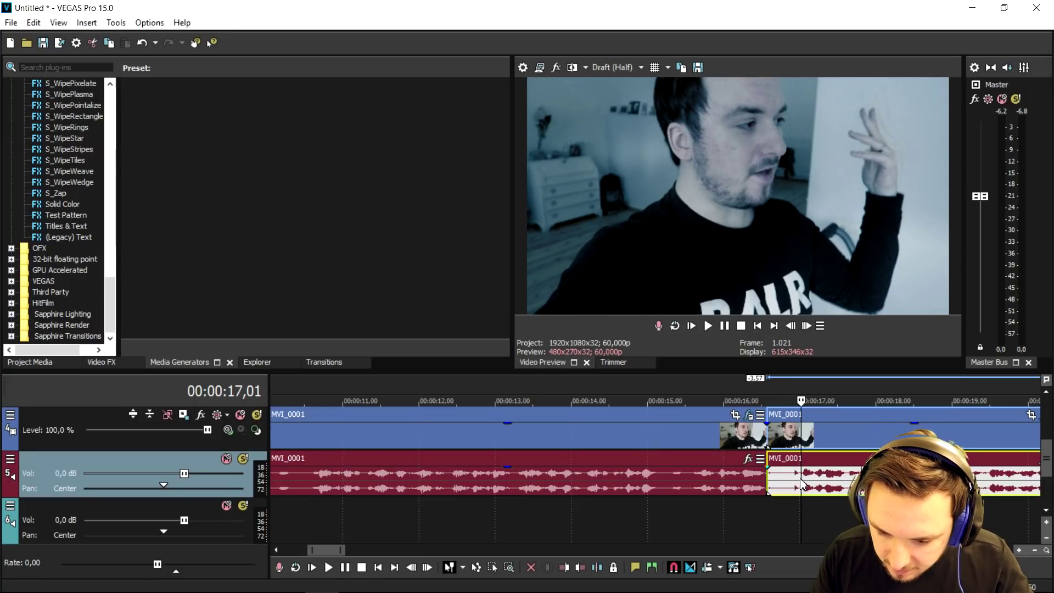
pyautogui.press('space')
pyautogui.press('space')
pyautogui.press('s')
pyautogui.click(782, 436)
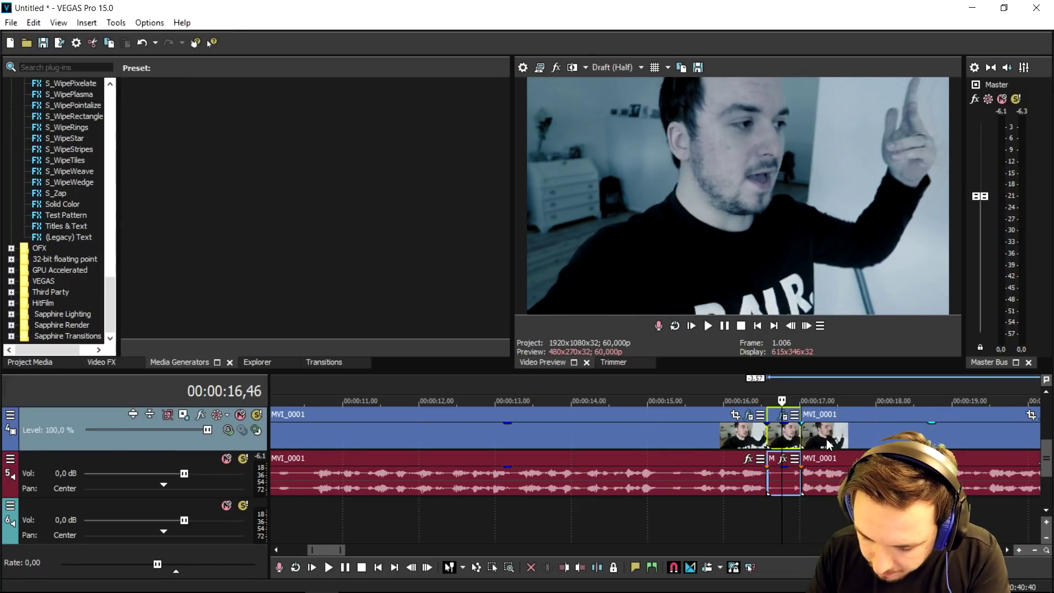
pyautogui.press('Delete')
pyautogui.moveTo(837, 430)
pyautogui.mouseDown()
pyautogui.moveTo(808, 429)
pyautogui.moveTo(840, 435)
pyautogui.mouseUp()
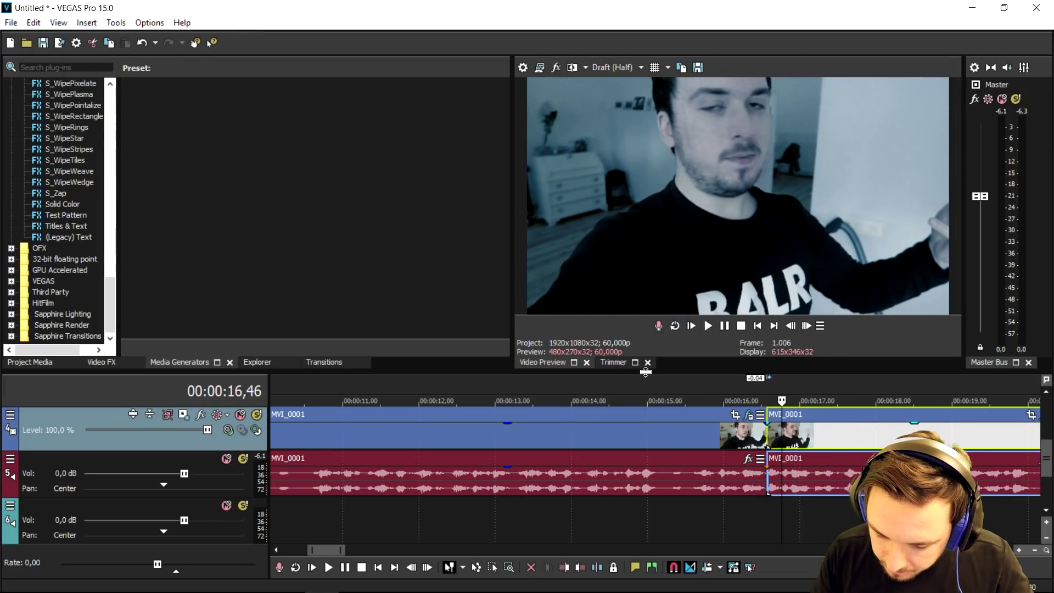
# Play from 00:00:14,43 to check the comment images' timing and the tightened cut.
pyautogui.click(625, 379)
pyautogui.press('space')
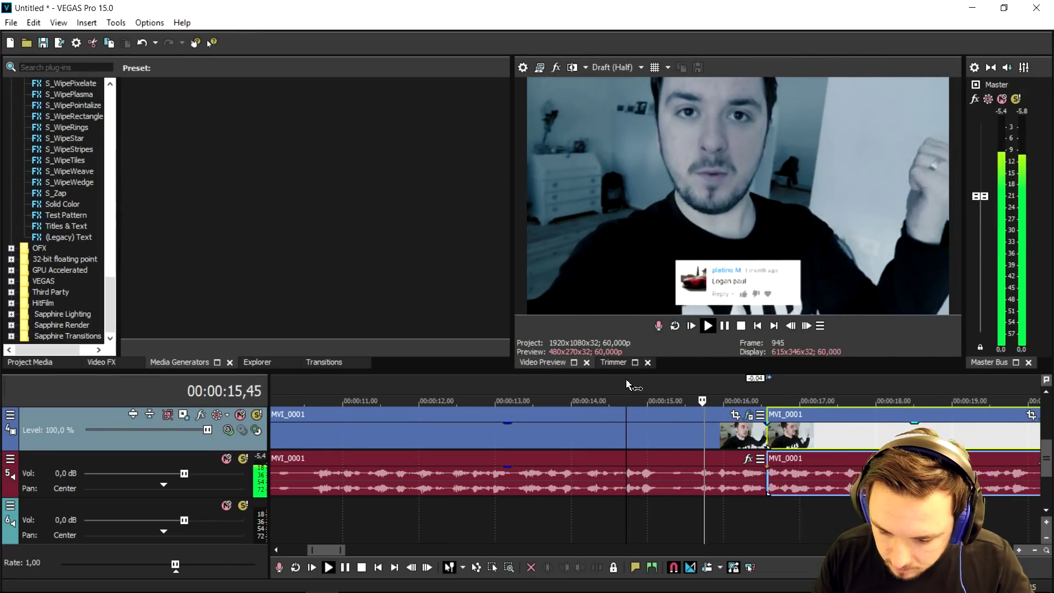
pyautogui.press('space')
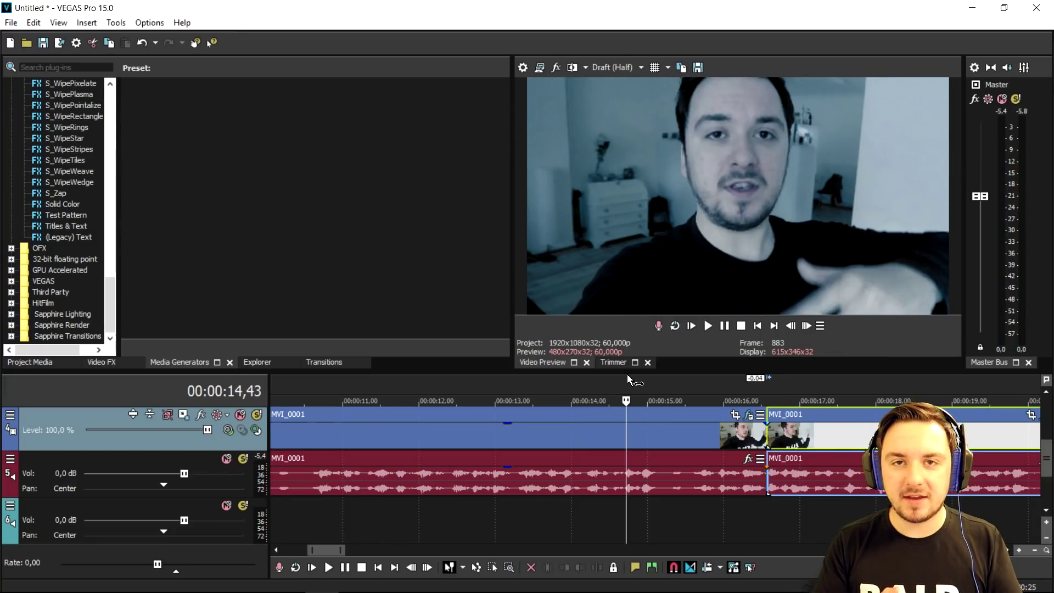